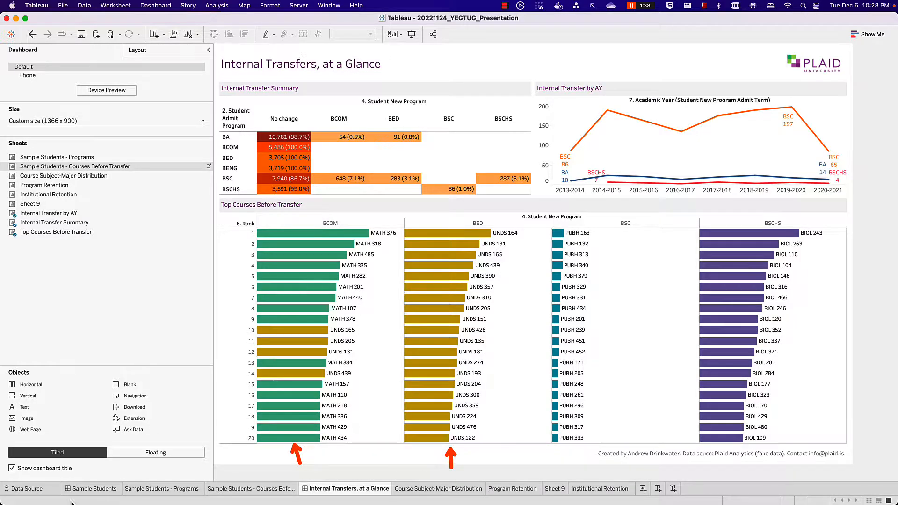
# - Open the Sample Students dashboard and examine the students' program changes by term and their courses before transfer
pyautogui.click(92, 488)
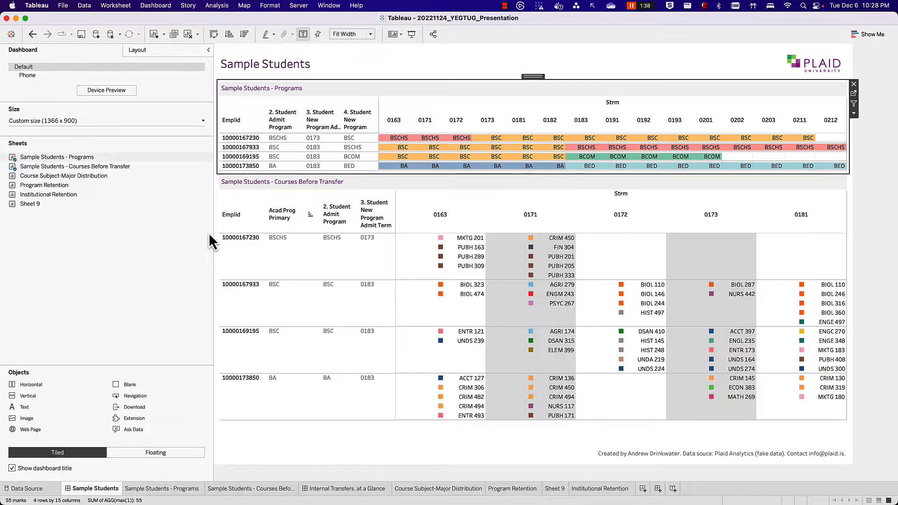
pyautogui.hotkey('ctrl', 'a')
pyautogui.moveTo(473, 118); pyautogui.dragTo(469, 130)
pyautogui.moveTo(453, 248)
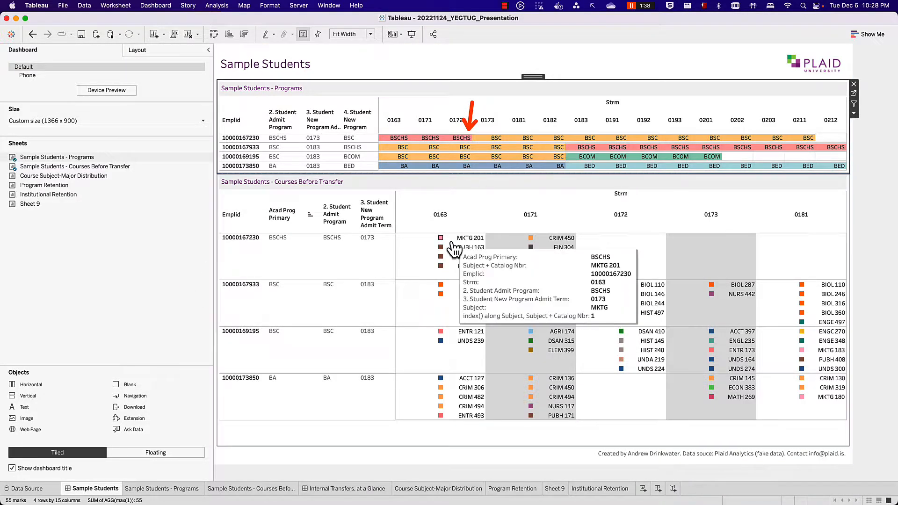
pyautogui.moveTo(563, 152)
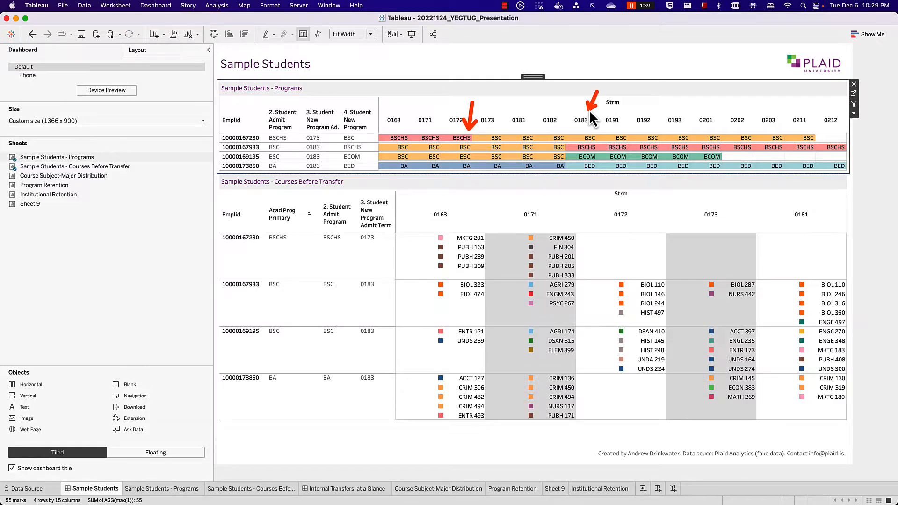
pyautogui.moveTo(402, 198)
pyautogui.mouseDown()
pyautogui.moveTo(609, 304)
pyautogui.moveTo(602, 282)
pyautogui.mouseUp()
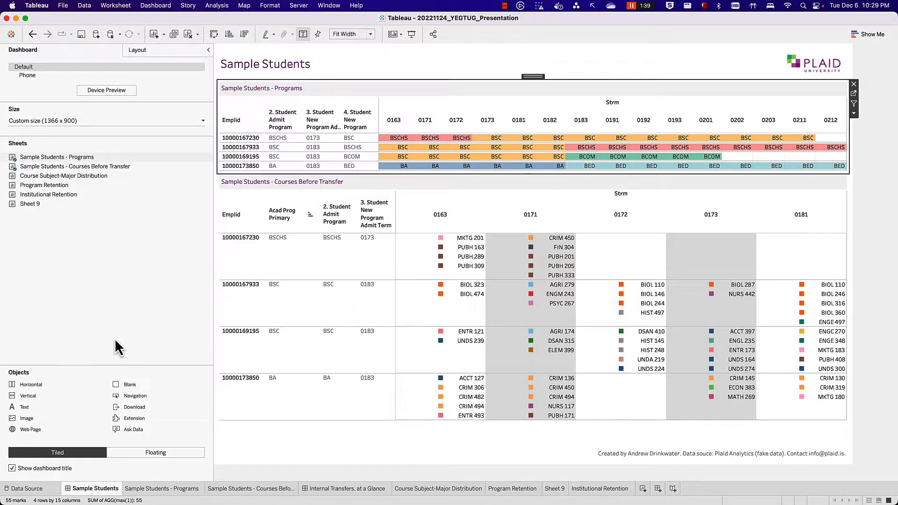
pyautogui.click(124, 297)
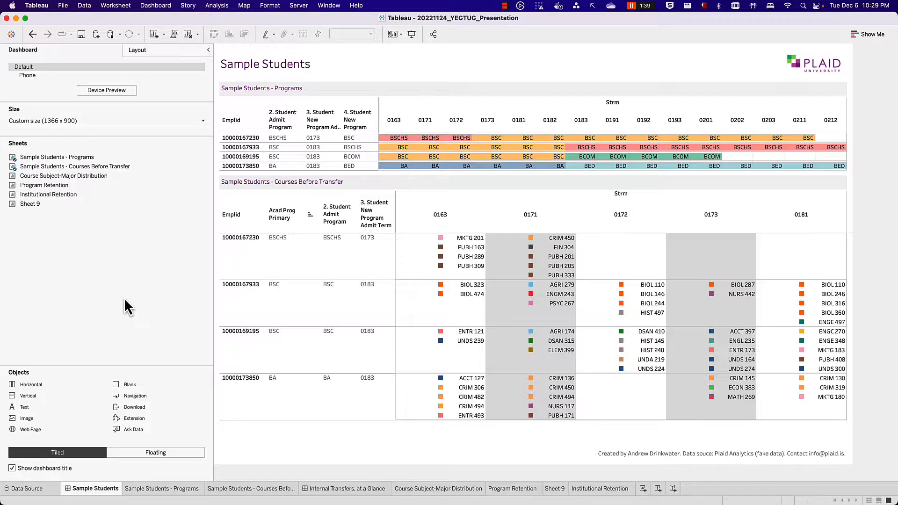
# - Switch to the Book4 workbook and sign in to the PostgreSQL server at localhost
pyautogui.press('super+Tab')
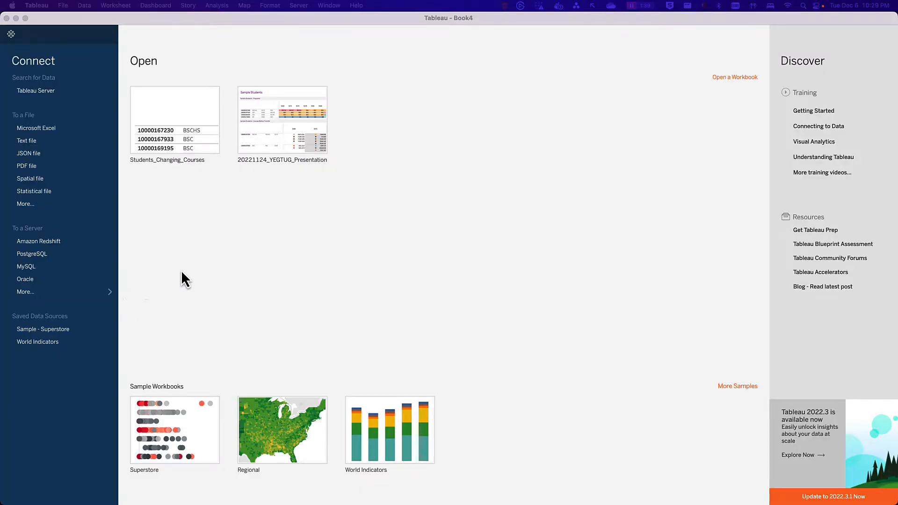
pyautogui.click(45, 256)
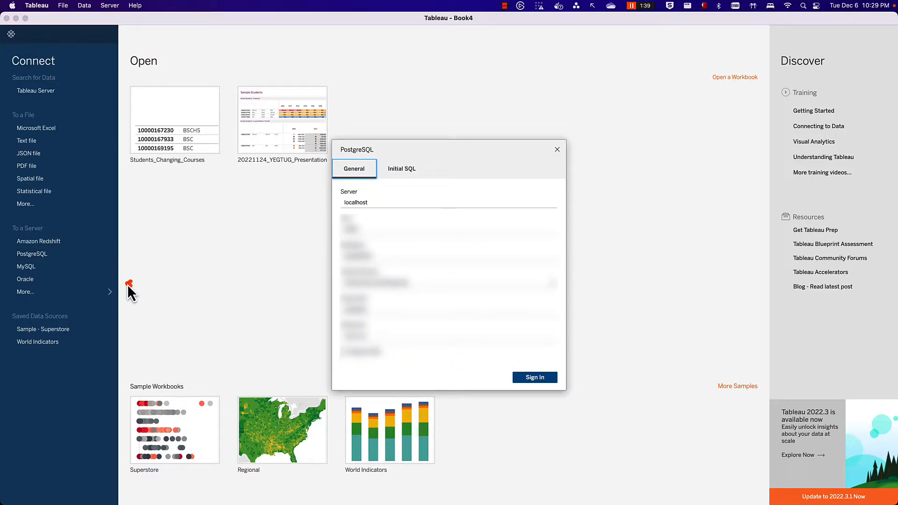
pyautogui.moveTo(128, 284); pyautogui.dragTo(75, 260)
pyautogui.click(371, 203)
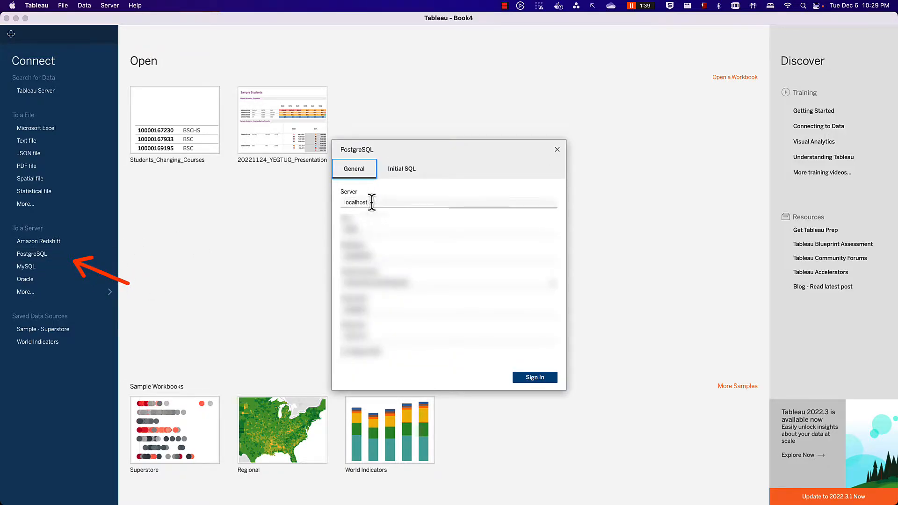
pyautogui.doubleClick(371, 202)
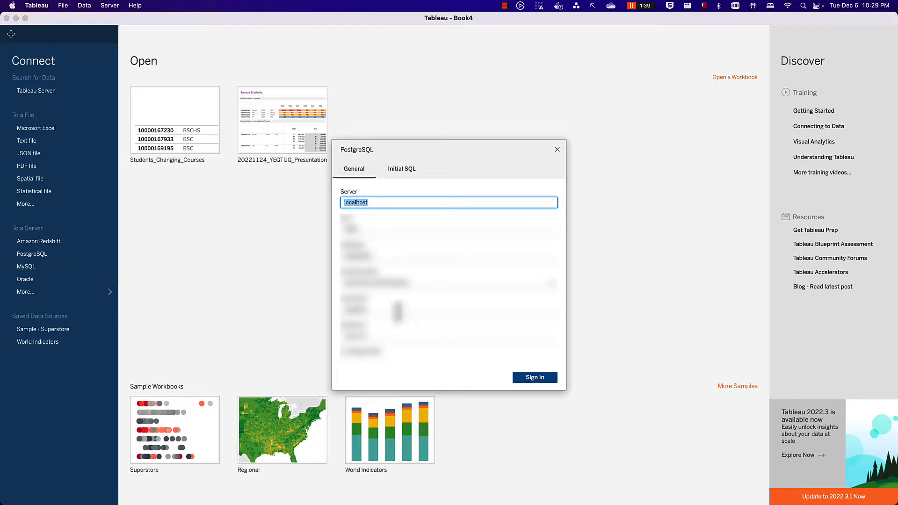
pyautogui.click(393, 335)
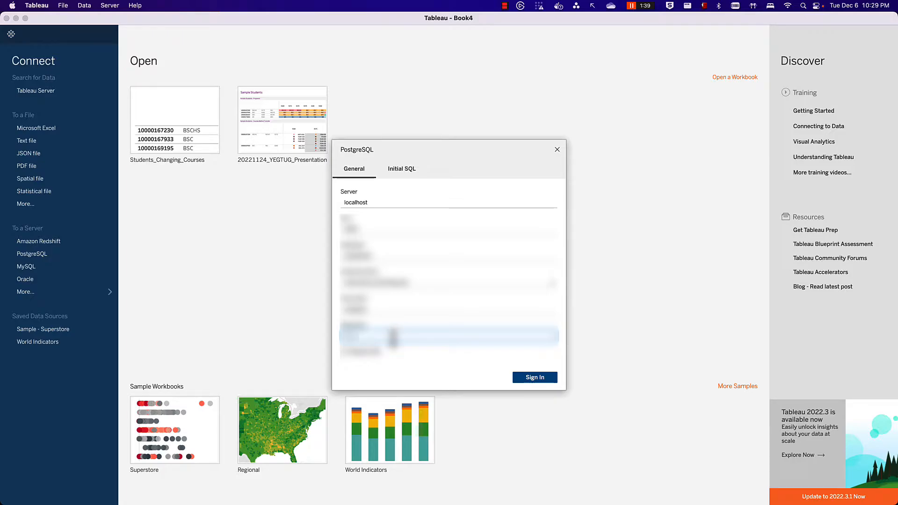
pyautogui.press('Return')
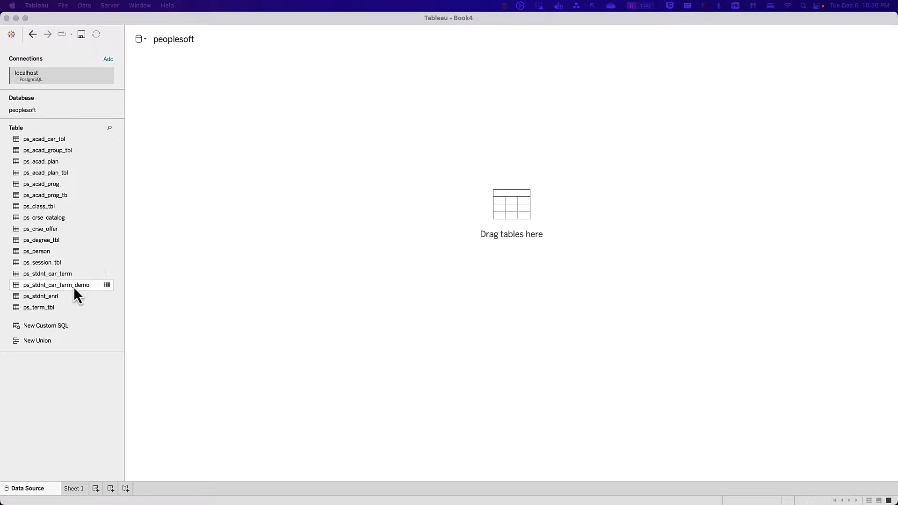
# - Add the ps_stdnt_car_term_demo table to the data source and open its physical table layer for joins
pyautogui.moveTo(69, 286); pyautogui.dragTo(220, 256)
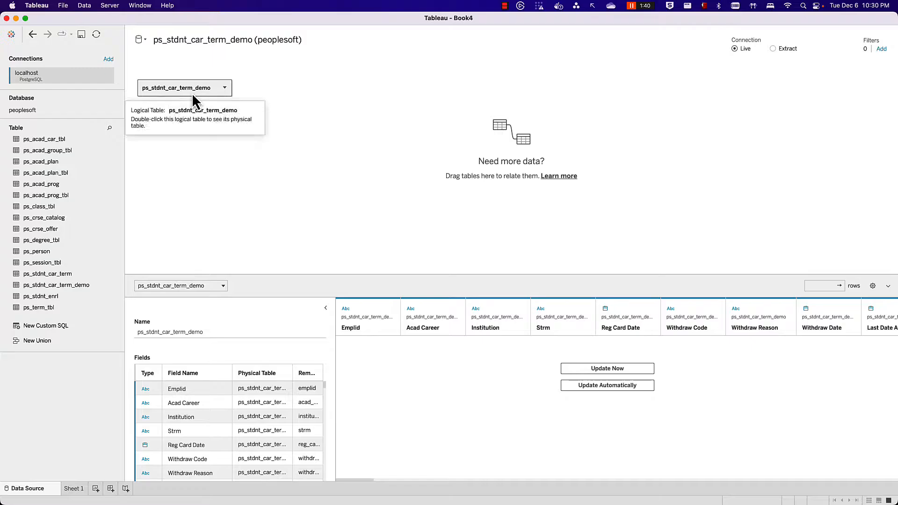
pyautogui.click(223, 88)
pyautogui.click(231, 91)
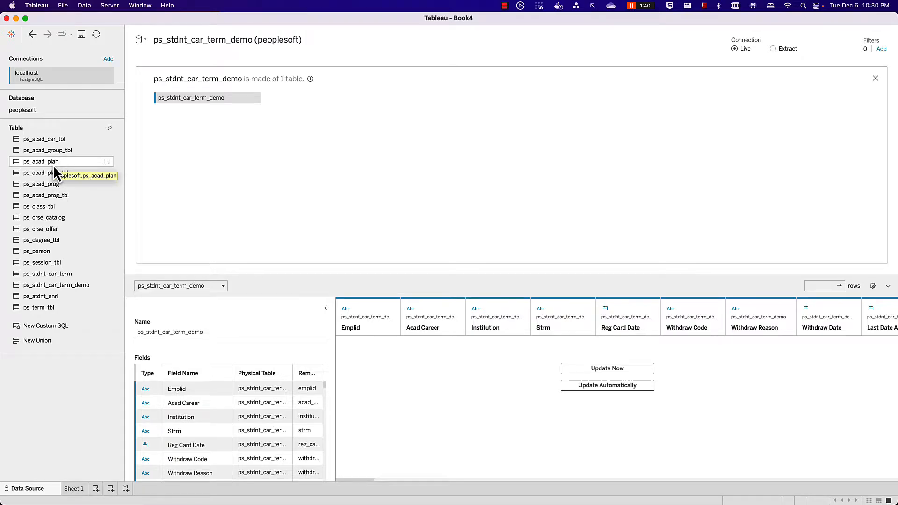
# - Join ps_acad_plan to ps_stdnt_car_term_demo and add a join clause equating Emplid in both tables
pyautogui.moveTo(53, 167); pyautogui.dragTo(352, 106)
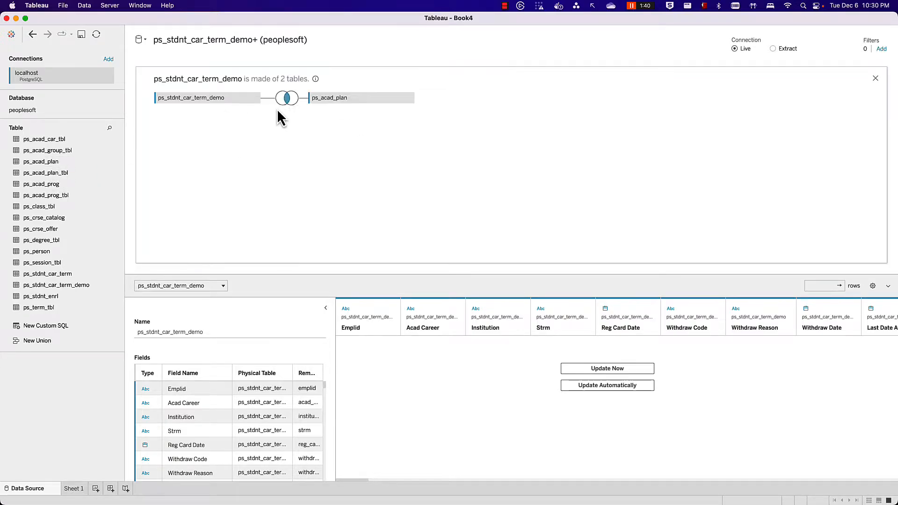
pyautogui.moveTo(284, 109)
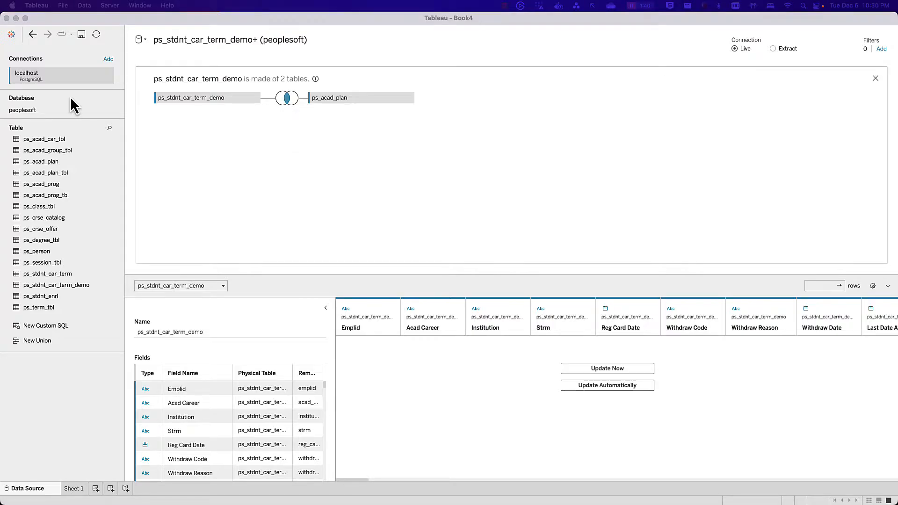
pyautogui.click(287, 98)
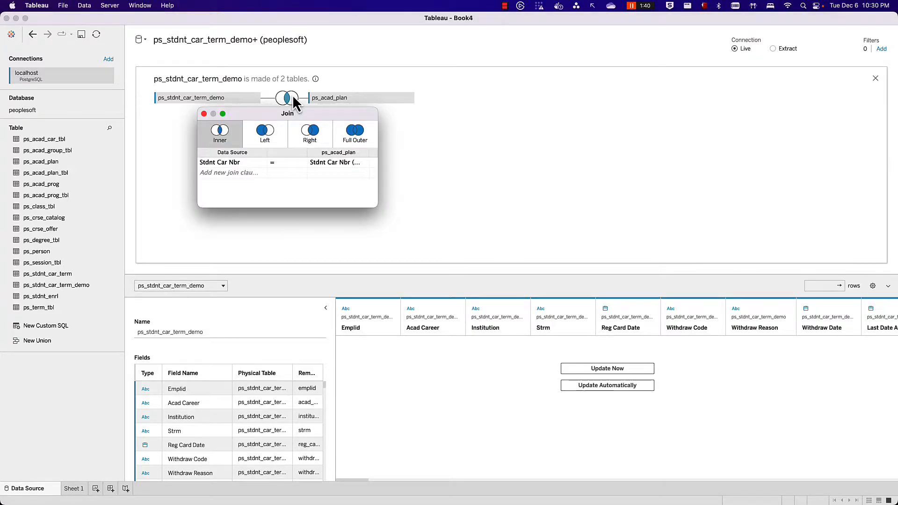
pyautogui.click(233, 172)
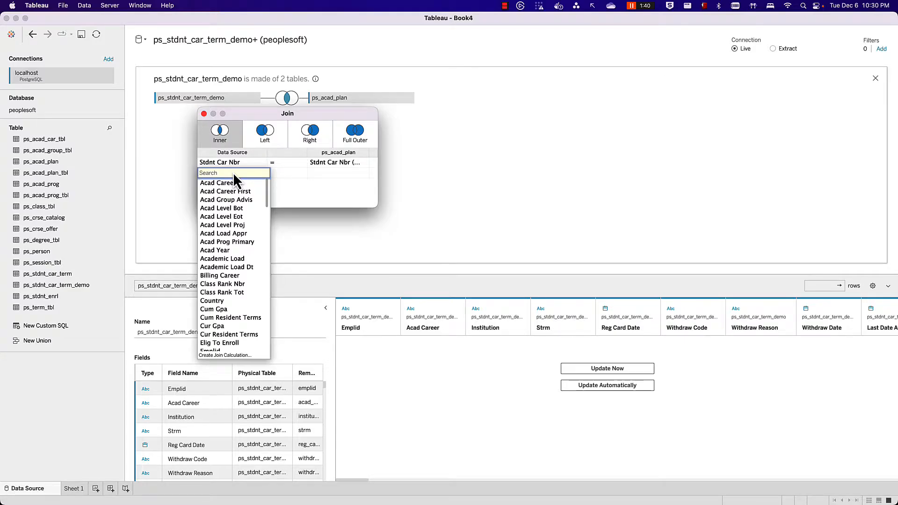
pyautogui.write('emplid')
pyautogui.click(227, 182)
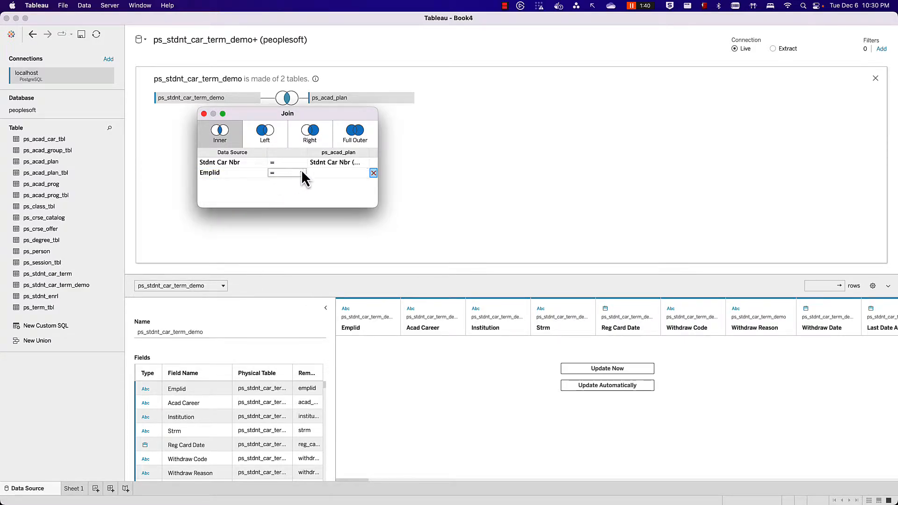
pyautogui.click(325, 172)
pyautogui.write('empl')
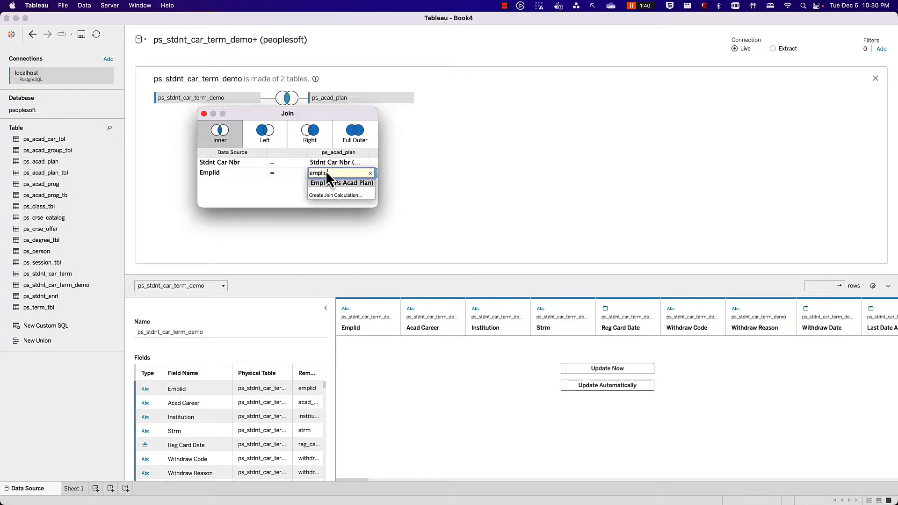
pyautogui.write('id')
pyautogui.click(330, 182)
# - Add a join clause equating Acad Career in ps_stdnt_car_term_demo and ps_acad_plan, and close the join settings
pyautogui.click(227, 184)
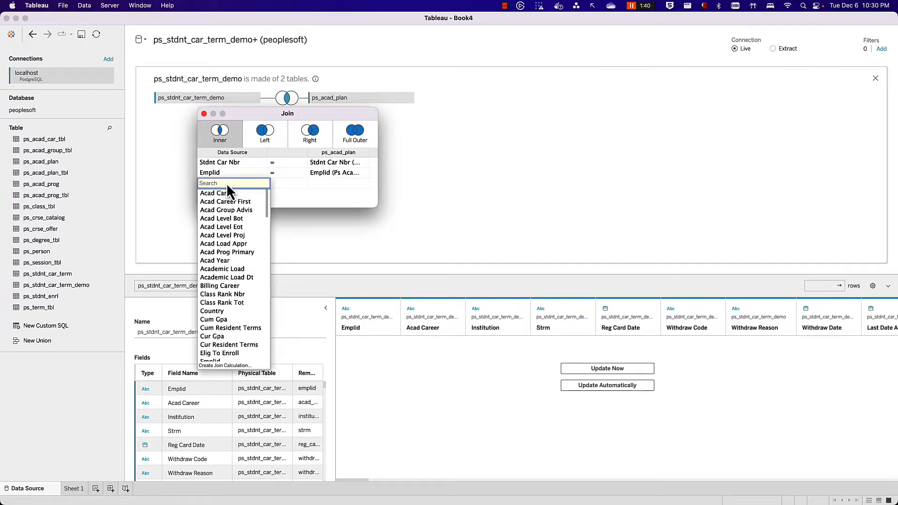
pyautogui.write('acad')
pyautogui.click(249, 193)
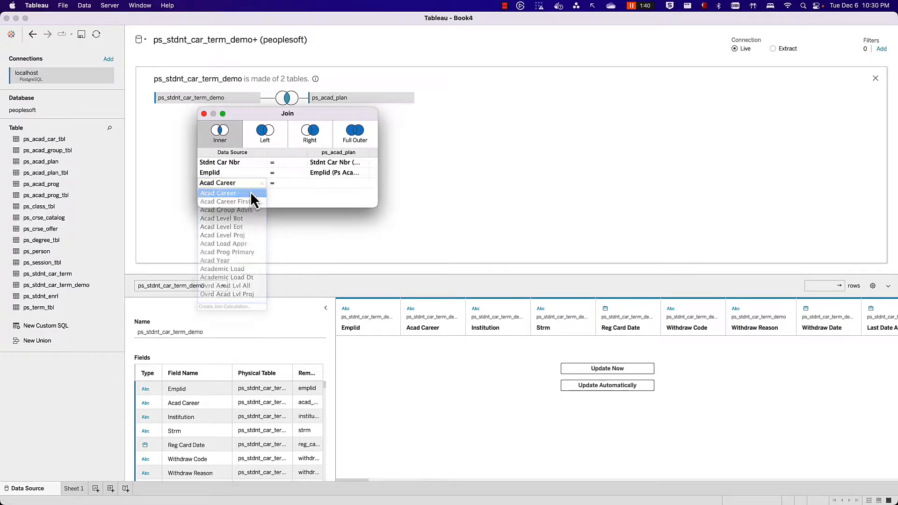
pyautogui.click(322, 182)
pyautogui.click(334, 190)
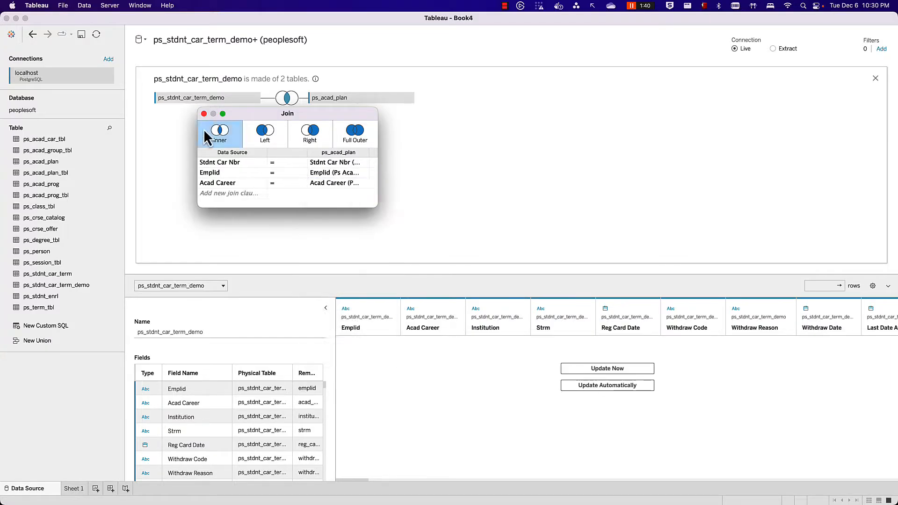
pyautogui.click(204, 113)
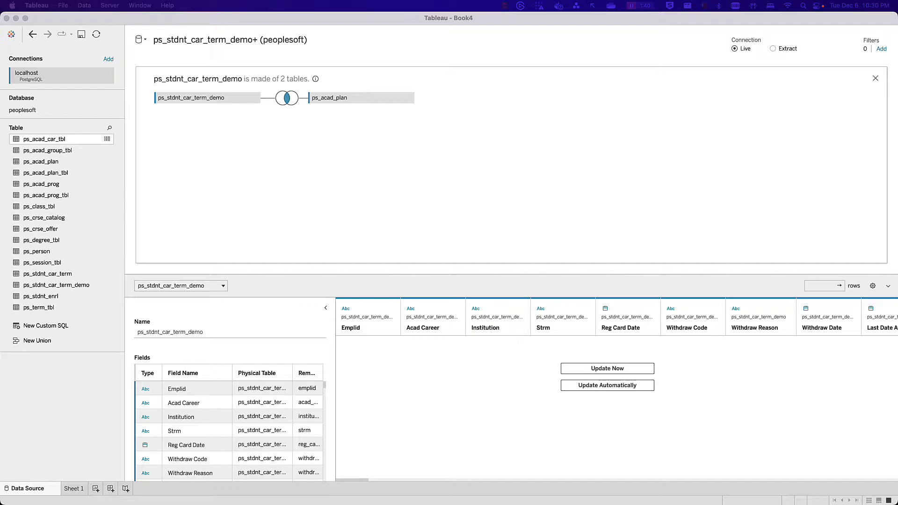
# - Add the ps_acad_prog_tbl table as a join to ps_stdnt_car_term_demo
pyautogui.click(54, 154)
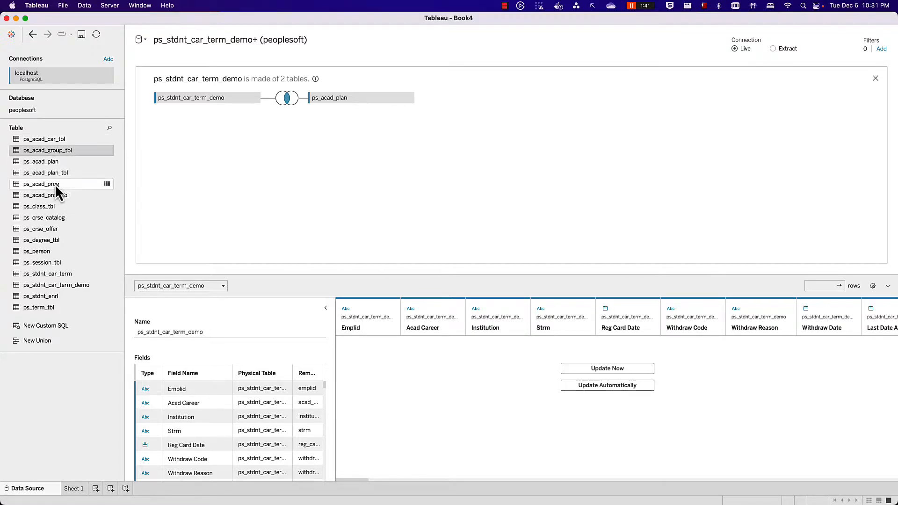
pyautogui.click(54, 173)
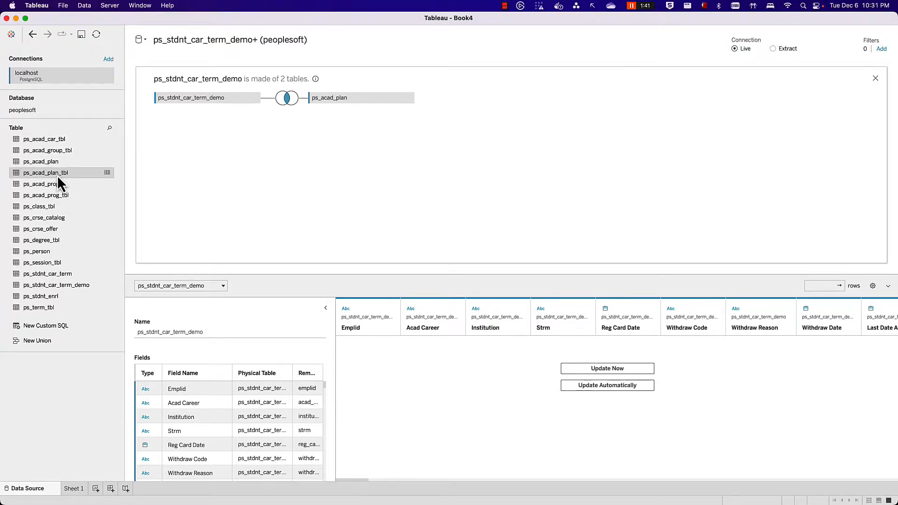
pyautogui.moveTo(59, 196); pyautogui.dragTo(251, 117)
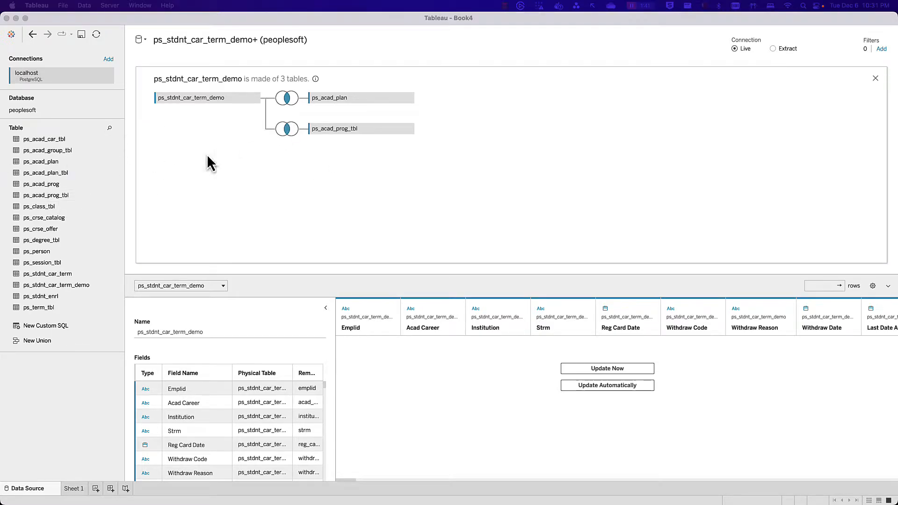
# - Add a join clause matching Acad Prog Primary to Acad Prog in ps_acad_prog_tbl, and close the join settings
pyautogui.click(286, 129)
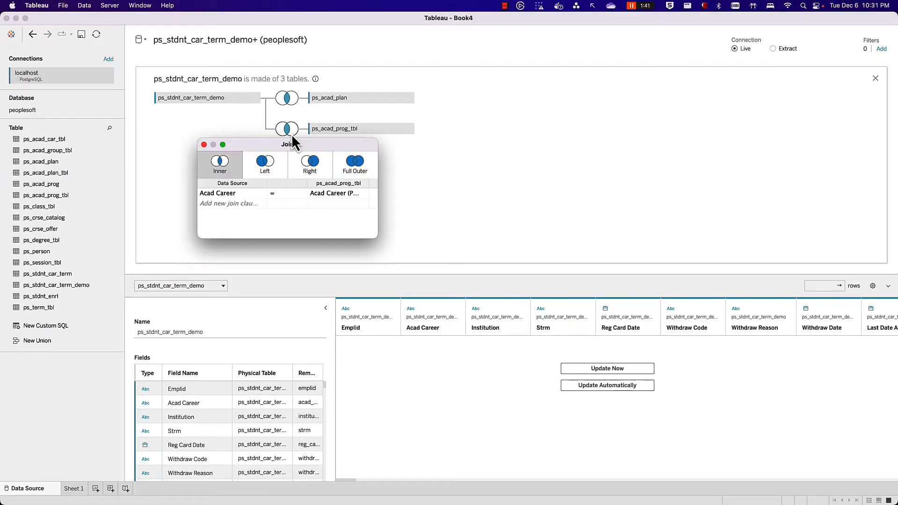
pyautogui.click(231, 204)
pyautogui.write('prog')
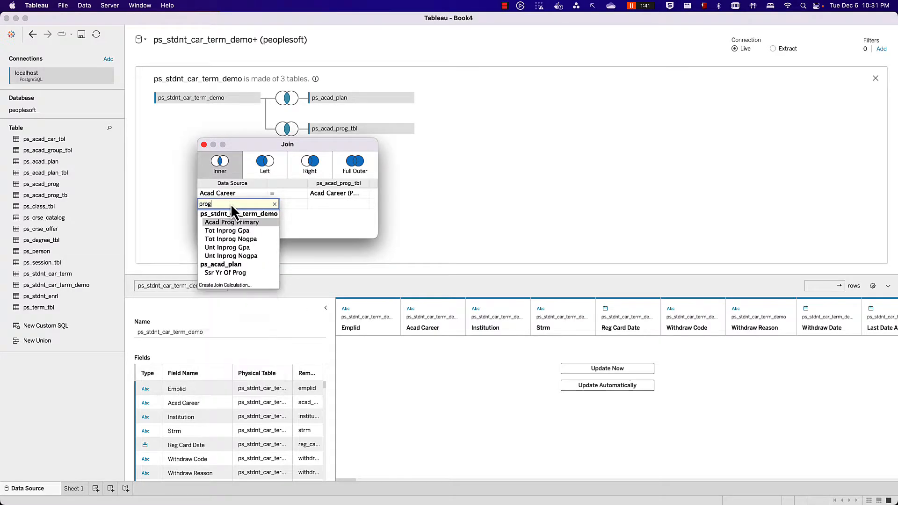
pyautogui.write(' p')
pyautogui.press('Return')
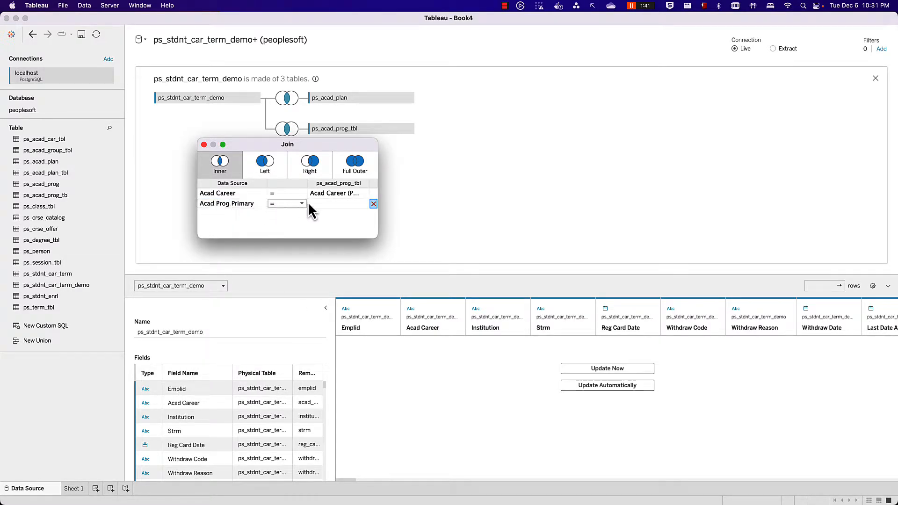
pyautogui.click(310, 204)
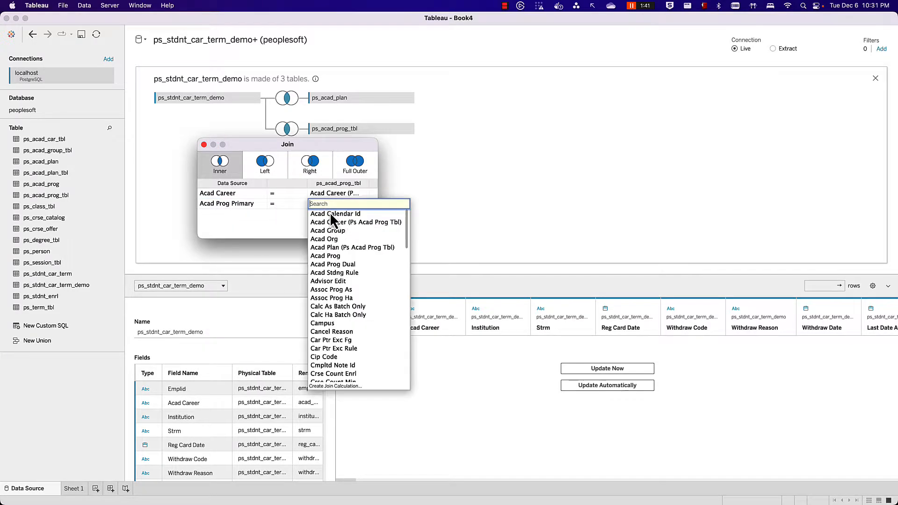
pyautogui.click(346, 255)
pyautogui.click(224, 214)
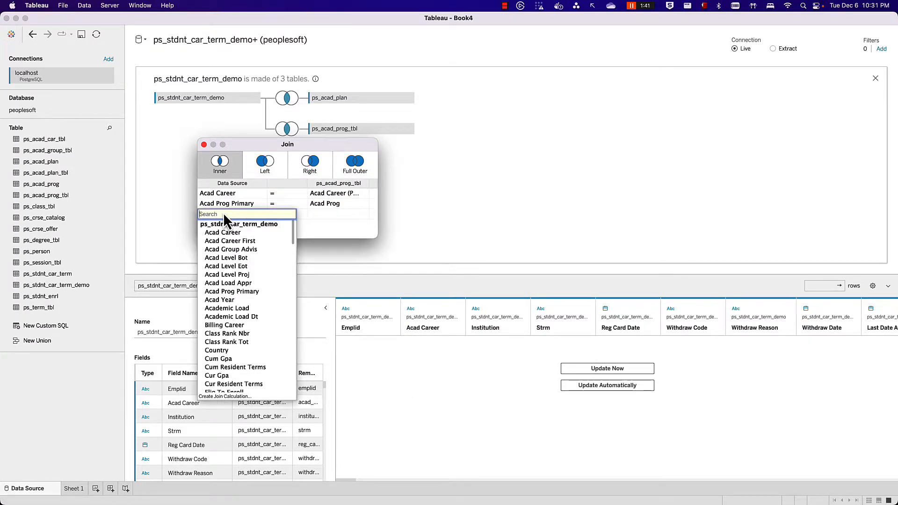
pyautogui.click(546, 206)
pyautogui.click(265, 164)
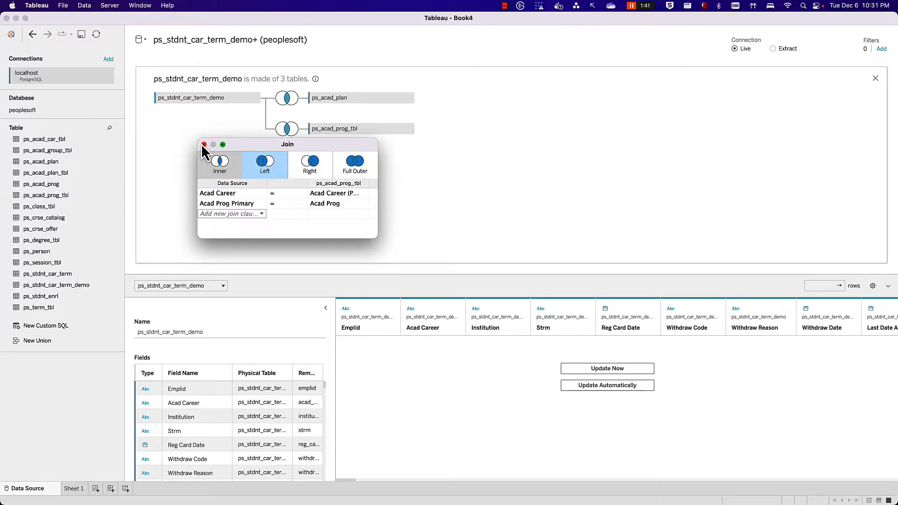
pyautogui.click(203, 145)
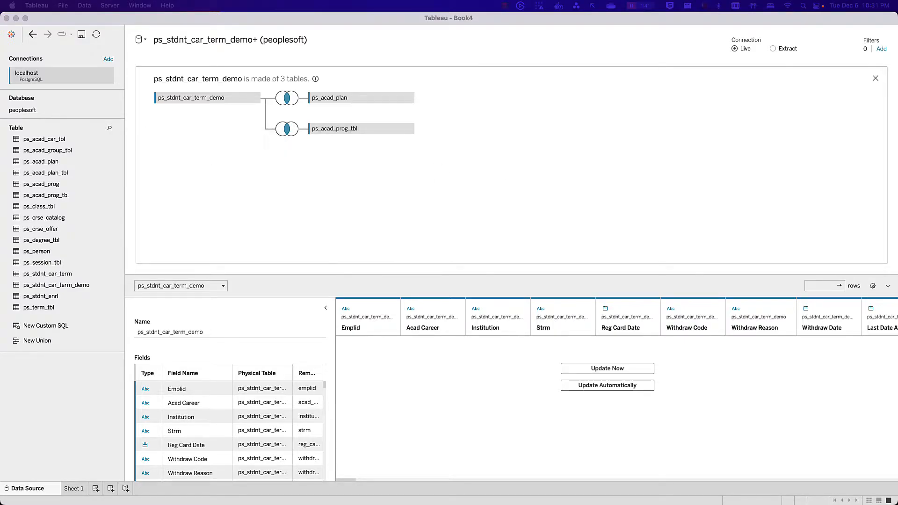
# - Join the ps_term_tbl table to ps_stdnt_car_term_demo and open its join clauses for review
pyautogui.click(61, 179)
pyautogui.moveTo(39, 307); pyautogui.dragTo(262, 128)
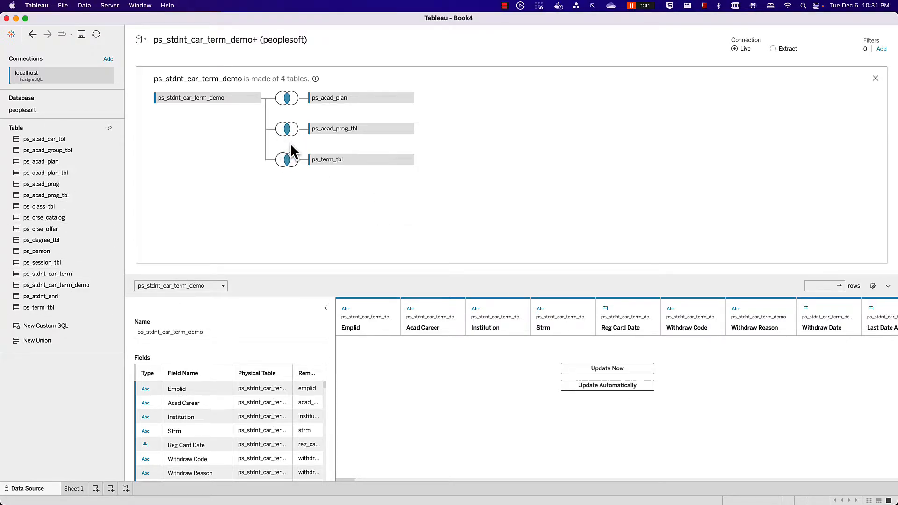
pyautogui.click(287, 160)
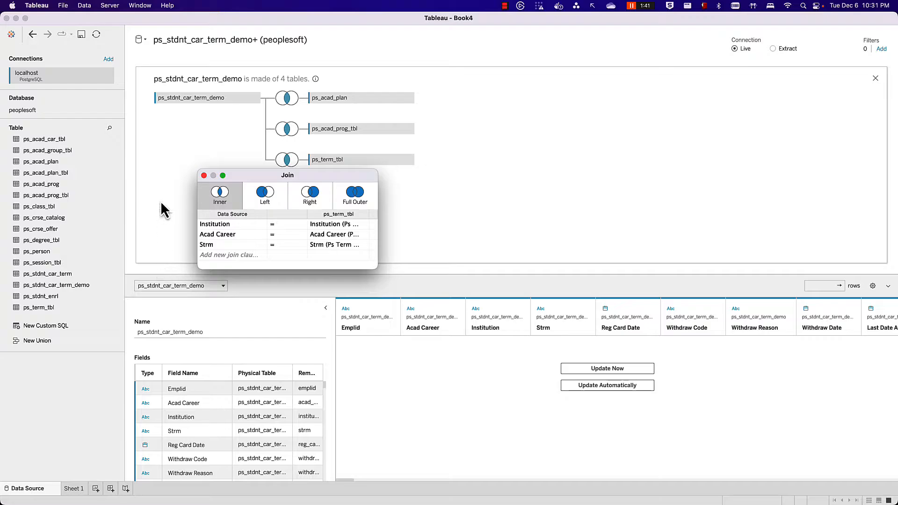
# - Add the ps_acad_plan_tbl table, joining Acad Plan from ps_acad_plan to Acad Plan in ps_acad_plan_tbl, and close the join settings
pyautogui.click(204, 175)
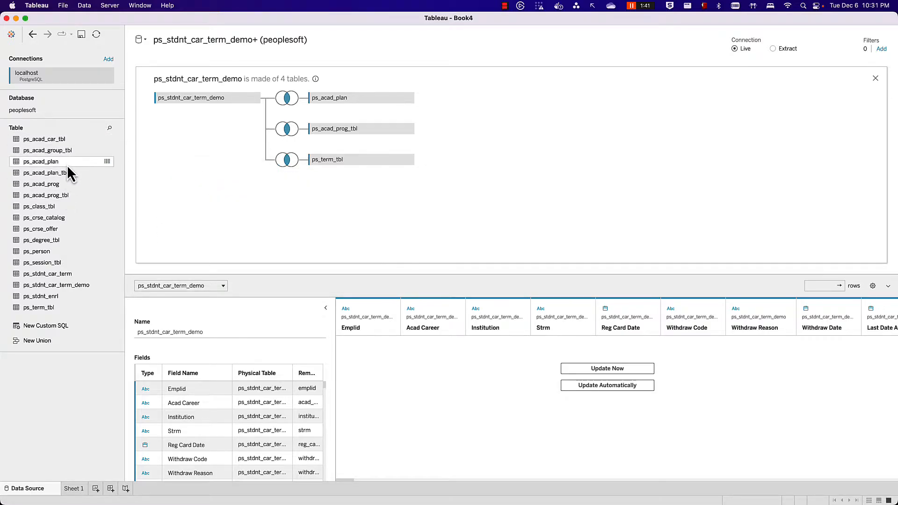
pyautogui.moveTo(67, 173); pyautogui.dragTo(404, 92)
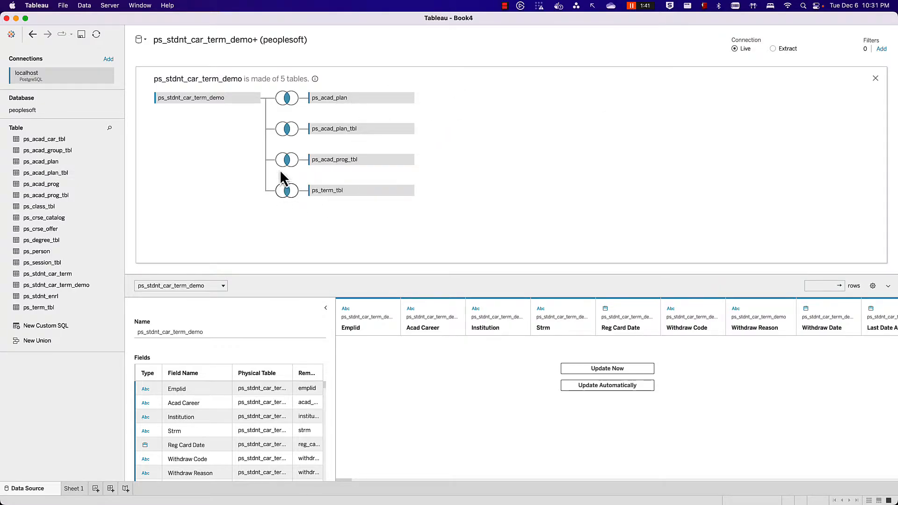
pyautogui.click(287, 128)
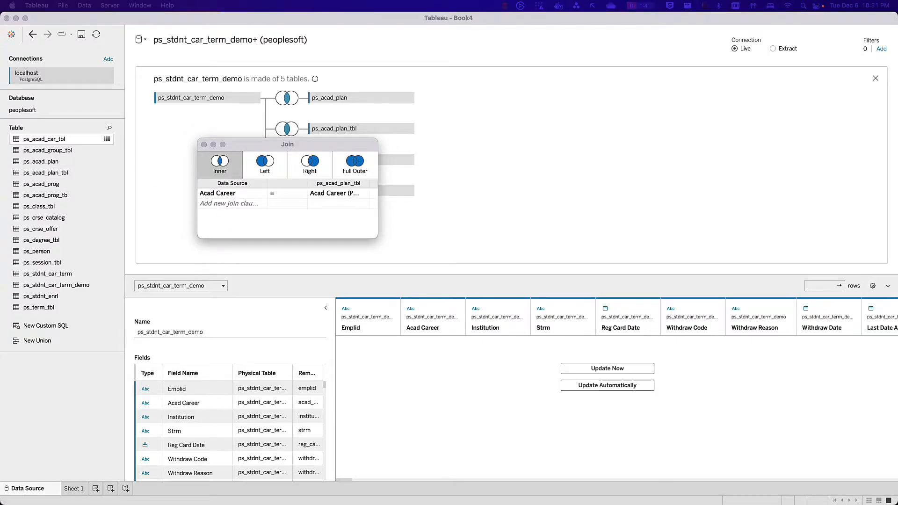
pyautogui.click(237, 193)
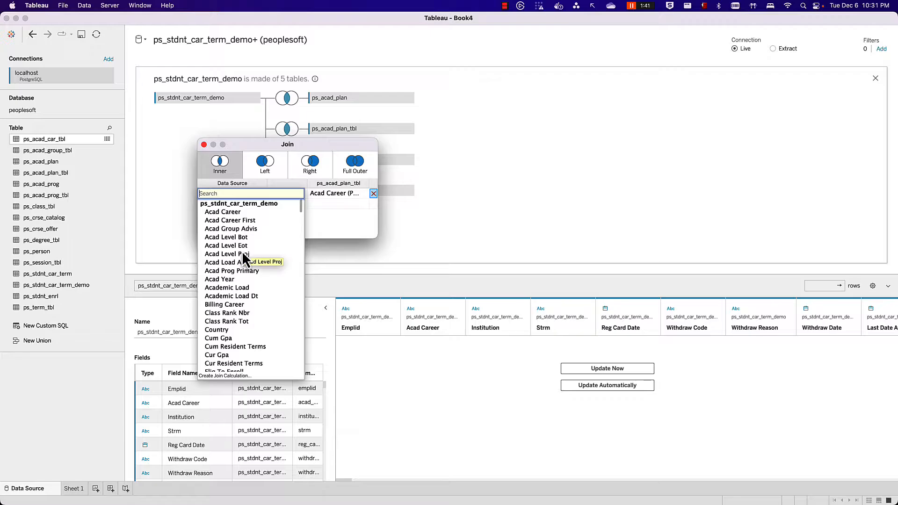
pyautogui.write('plan')
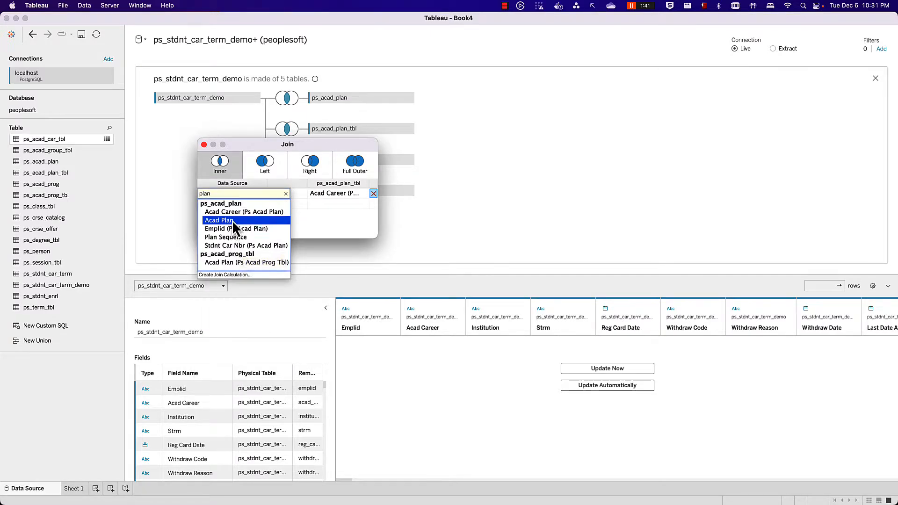
pyautogui.click(232, 220)
pyautogui.click(333, 195)
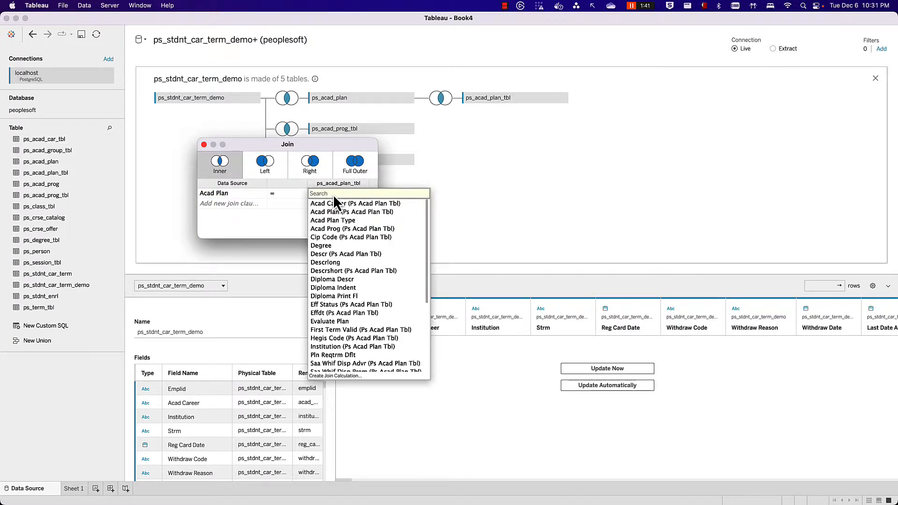
pyautogui.write('plan')
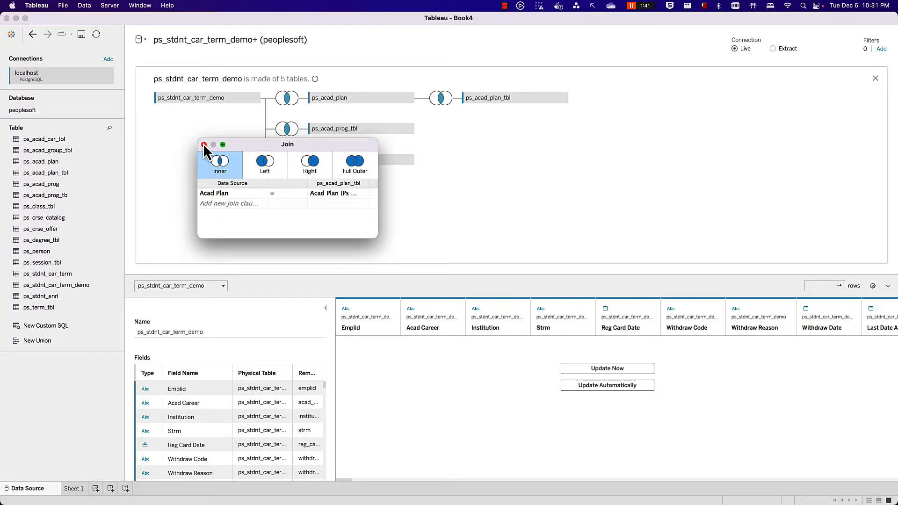
pyautogui.click(204, 145)
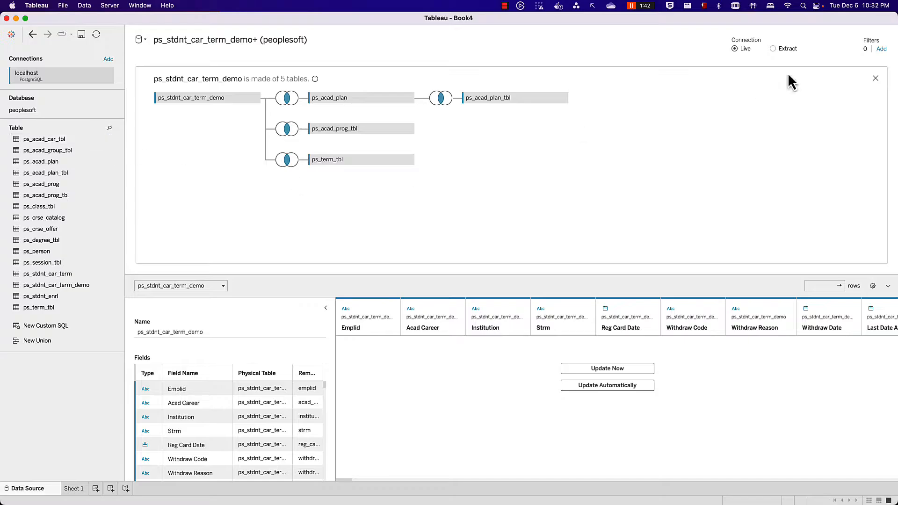
# - Return to the logical data model and rename the joined table as Students in Programs and Terms
pyautogui.click(875, 79)
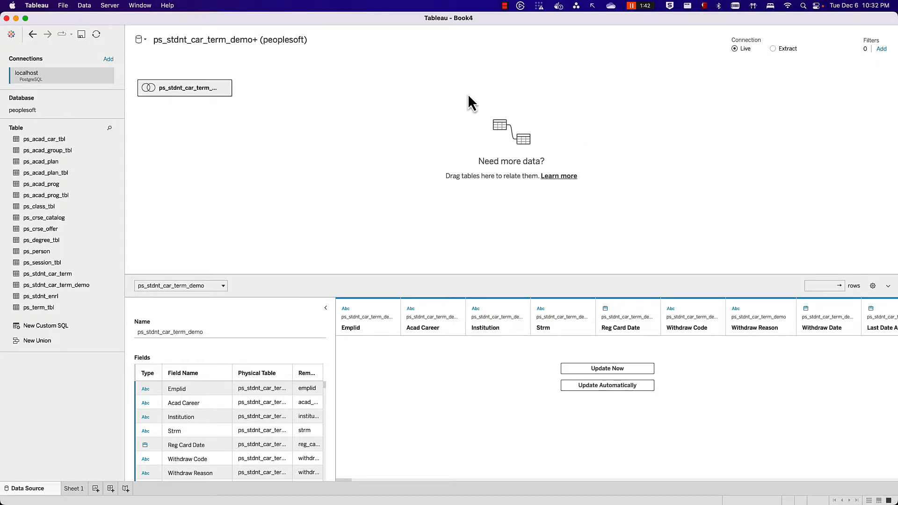
pyautogui.rightClick(178, 88)
pyautogui.click(199, 103)
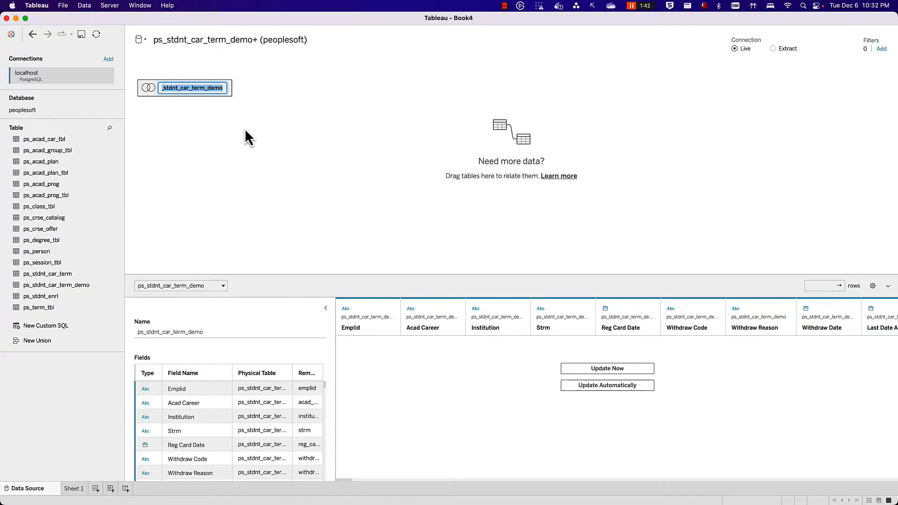
pyautogui.write('Students')
pyautogui.write(' in Programs and Terms')
pyautogui.click(43, 150)
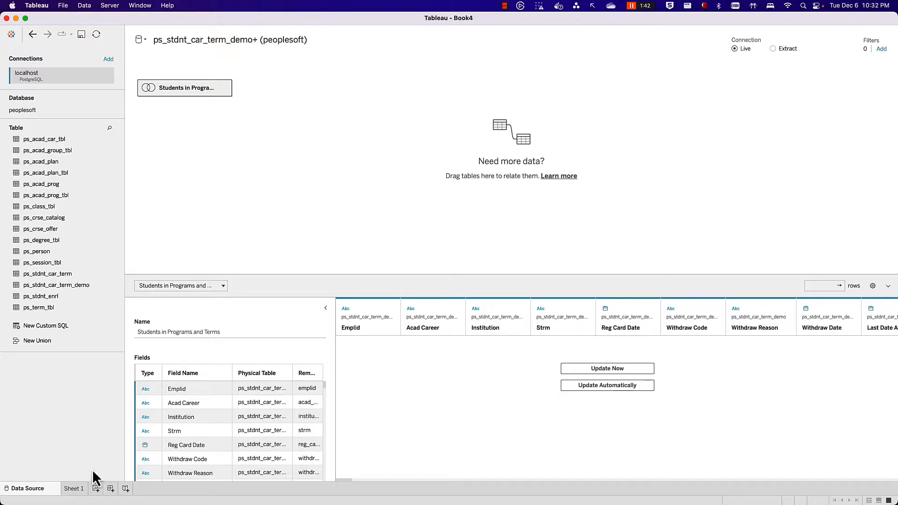
# - Open Sheet 1 and collapse the dimension lists of all five tables, from ps_acad_plan to ps_term_tbl
pyautogui.click(77, 491)
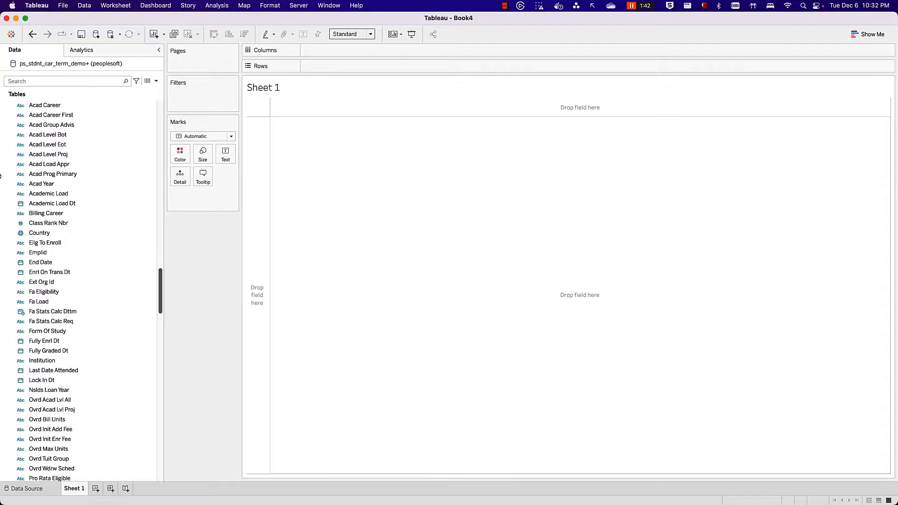
pyautogui.scroll(15, 47, 160)
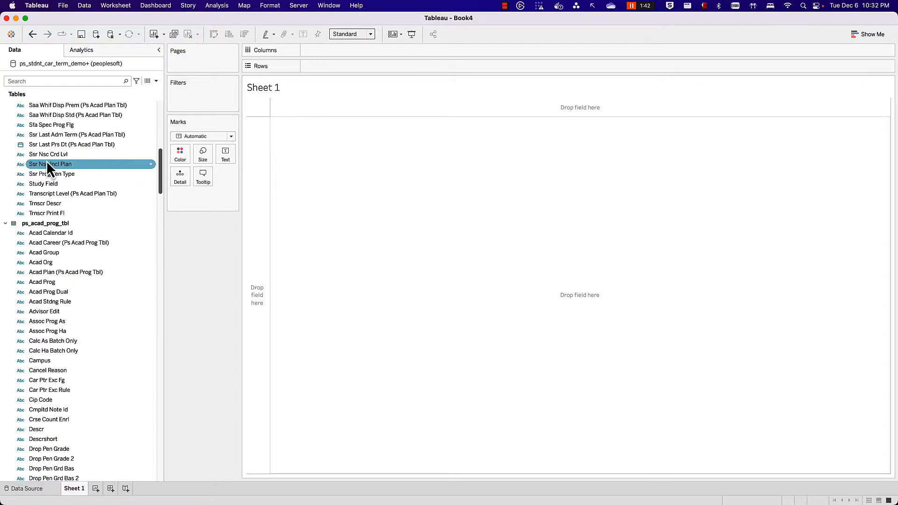
pyautogui.click(5, 106)
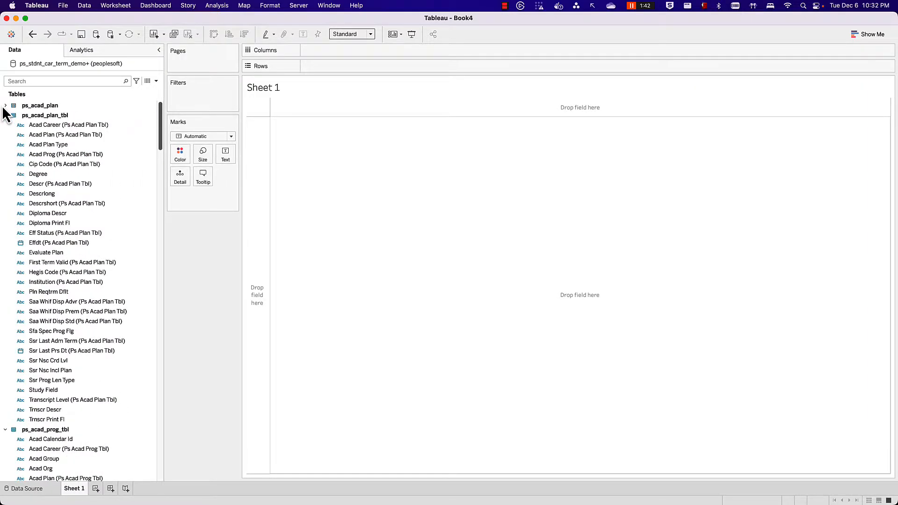
pyautogui.click(5, 115)
pyautogui.click(5, 125)
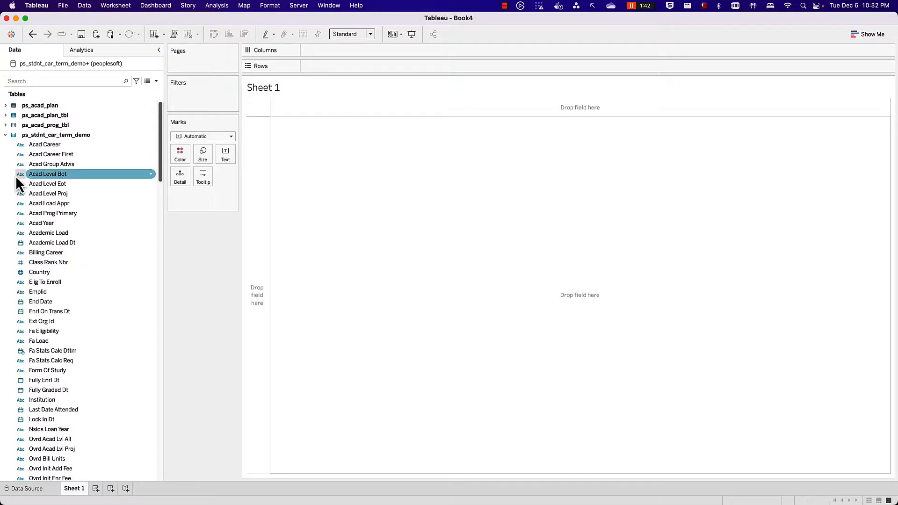
pyautogui.click(5, 135)
pyautogui.click(6, 145)
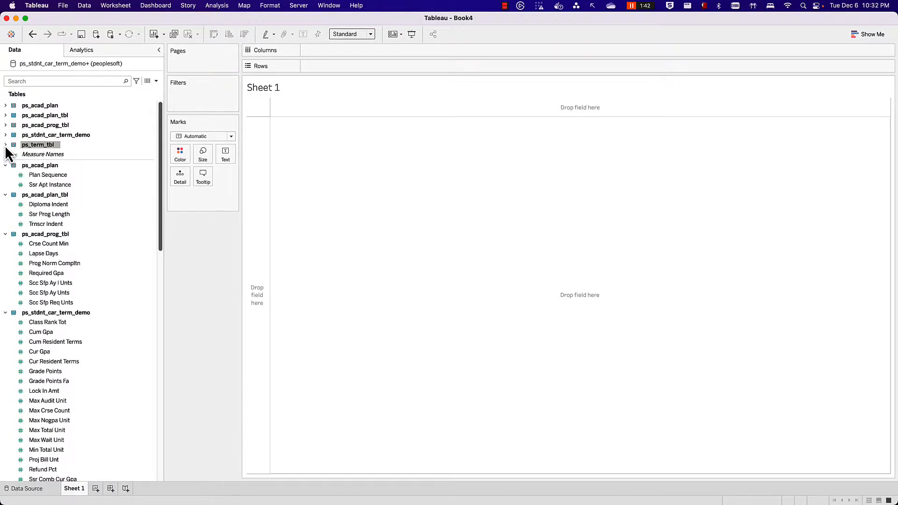
pyautogui.click(37, 154)
pyautogui.click(15, 205)
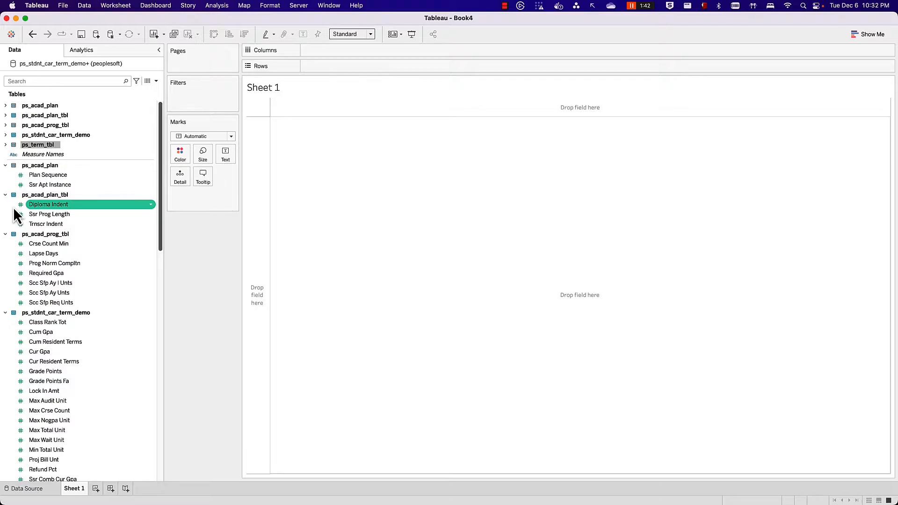
pyautogui.click(46, 145)
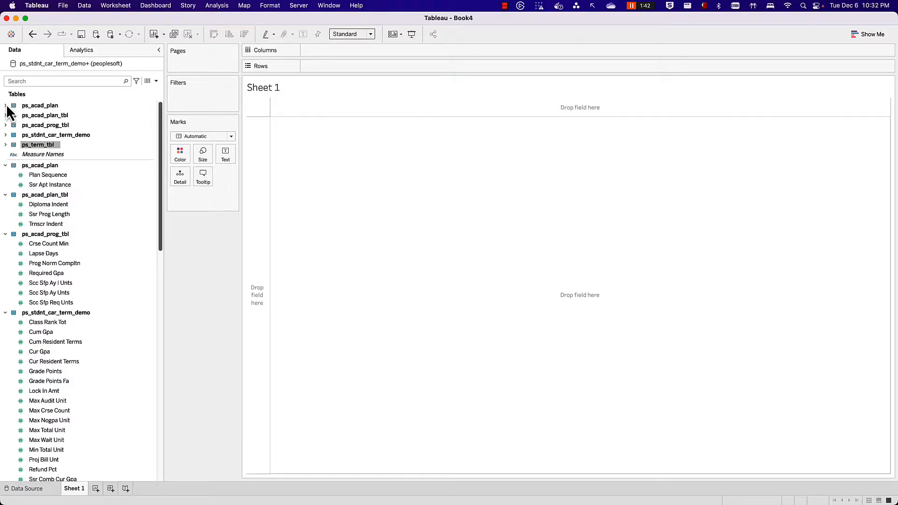
# - Rename the data source as Students Changing Courses
pyautogui.rightClick(35, 64)
pyautogui.click(58, 101)
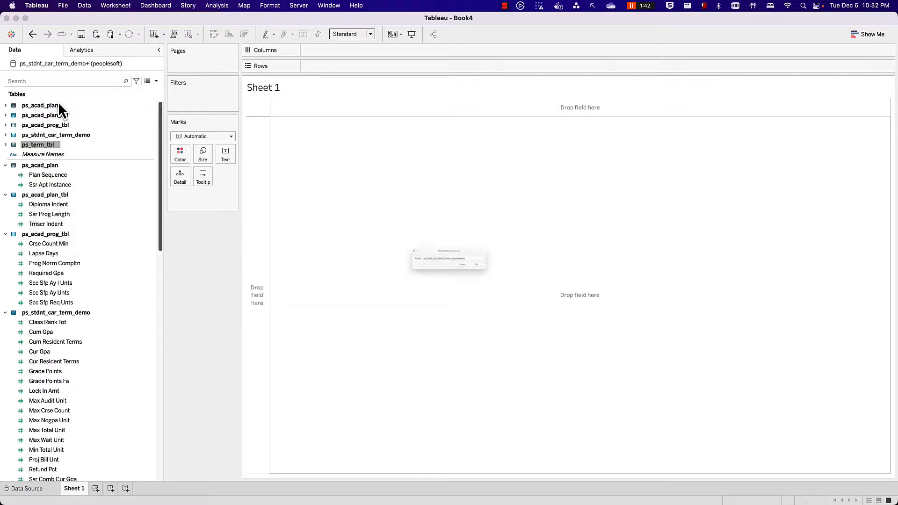
pyautogui.write('Students Changing Course')
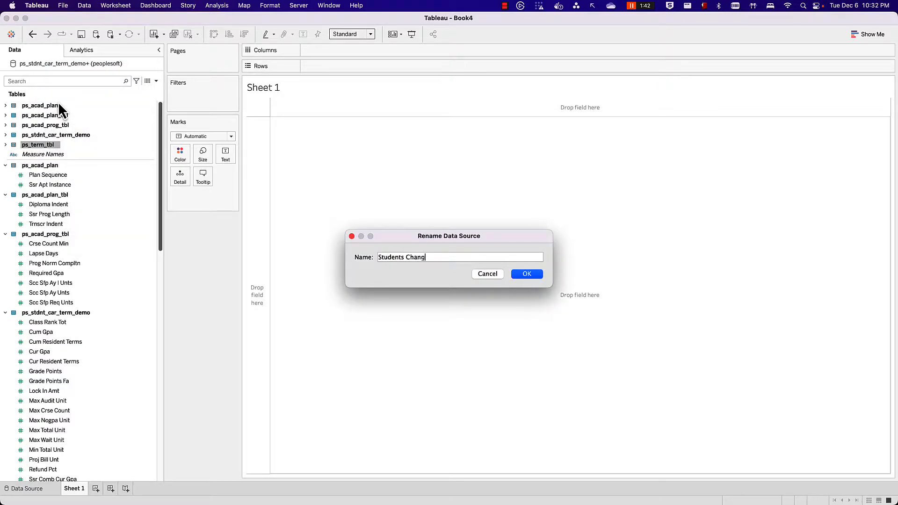
pyautogui.press('Return')
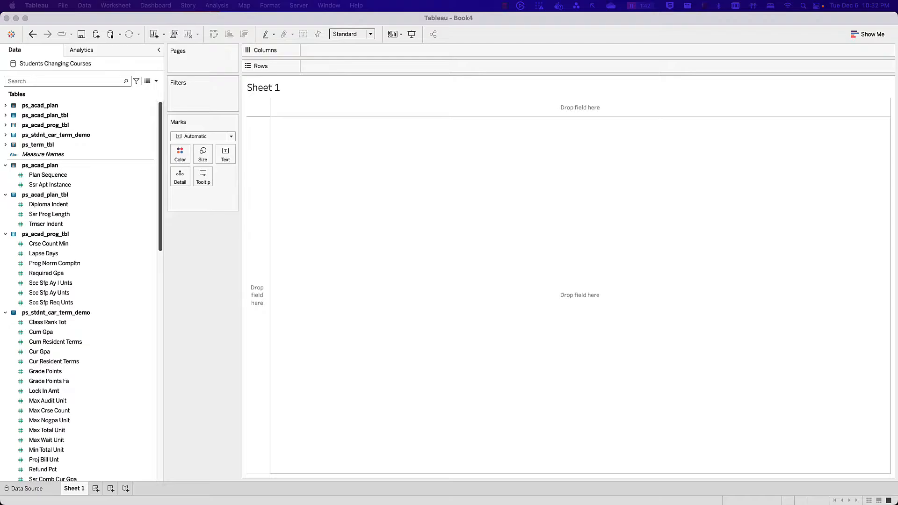
# - Check the Sample Students - Programs sheet in the 20221124_YEGTUG_Presentation workbook, and return to Book4
pyautogui.hotkey('ctrl', 'Right')
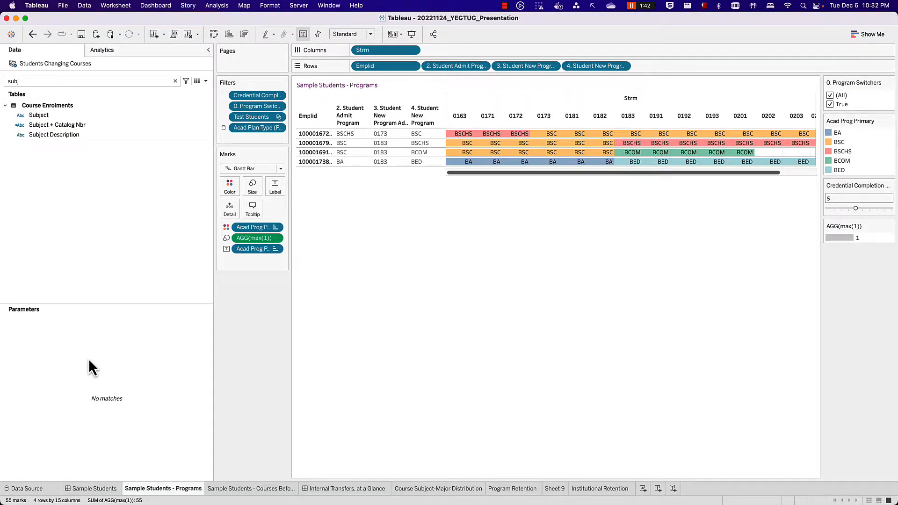
pyautogui.hotkey('ctrl', 'Left')
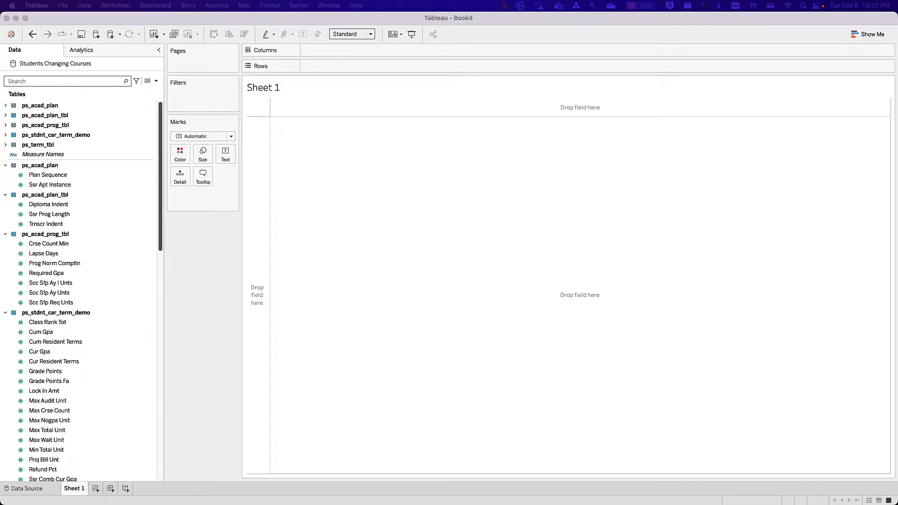
# - Find Strm among the fields and place the ps_stdnt_car_term_demo one on Columns
pyautogui.click(22, 83)
pyautogui.click(73, 82)
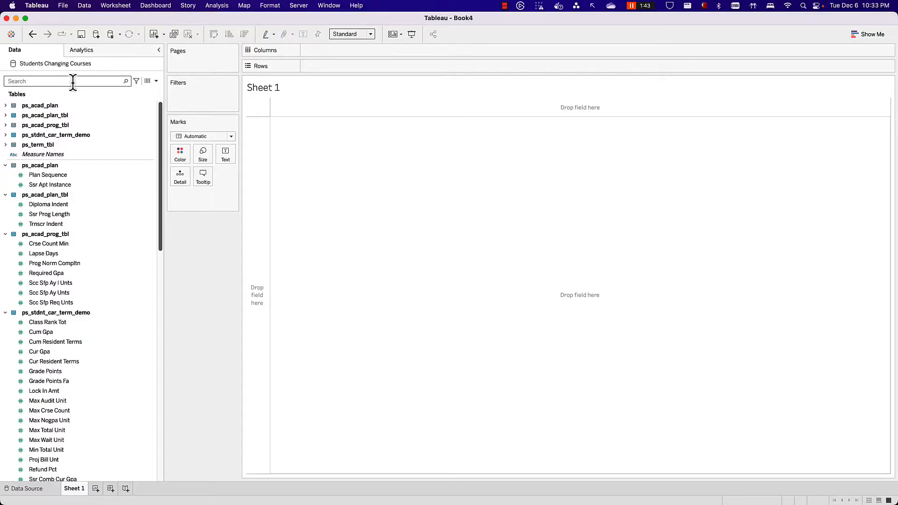
pyautogui.write('strm')
pyautogui.moveTo(43, 120); pyautogui.dragTo(358, 48)
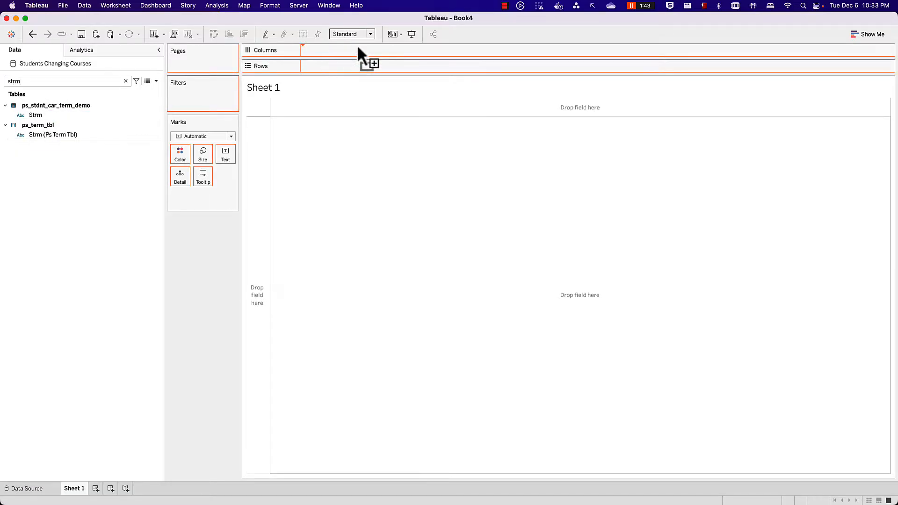
# - Find Emplid among the fields and place the ps_stdnt_car_term_demo one on Rows
pyautogui.click(34, 82)
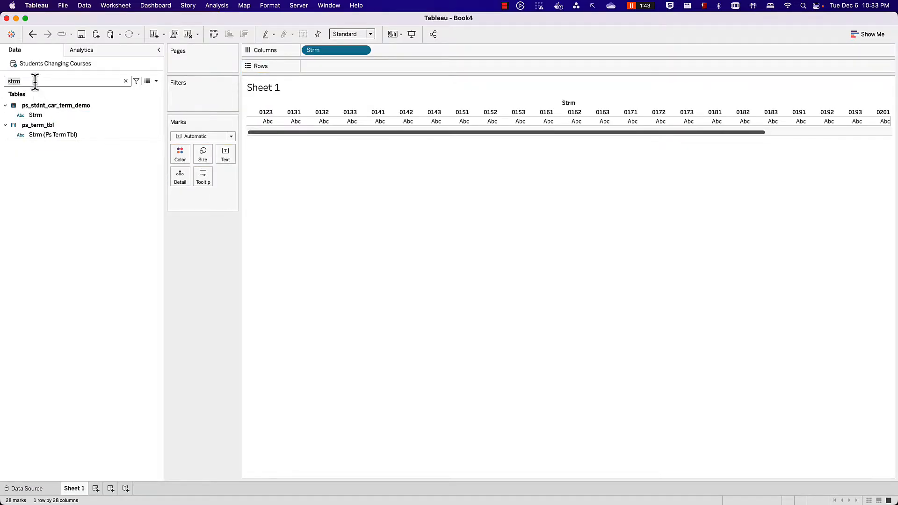
pyautogui.press('super+a')
pyautogui.write('emplid')
pyautogui.click(33, 115)
pyautogui.moveTo(41, 134); pyautogui.dragTo(176, 63)
# - Find Acad Prog Primary by searching for "prog pr" and use it to colour the marks
pyautogui.moveTo(52, 83); pyautogui.dragTo(52, 83)
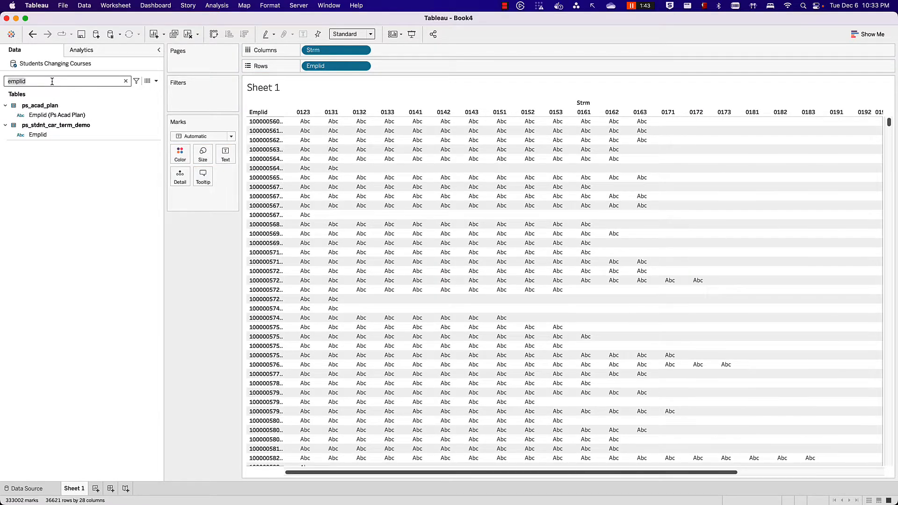
pyautogui.write('prog pr')
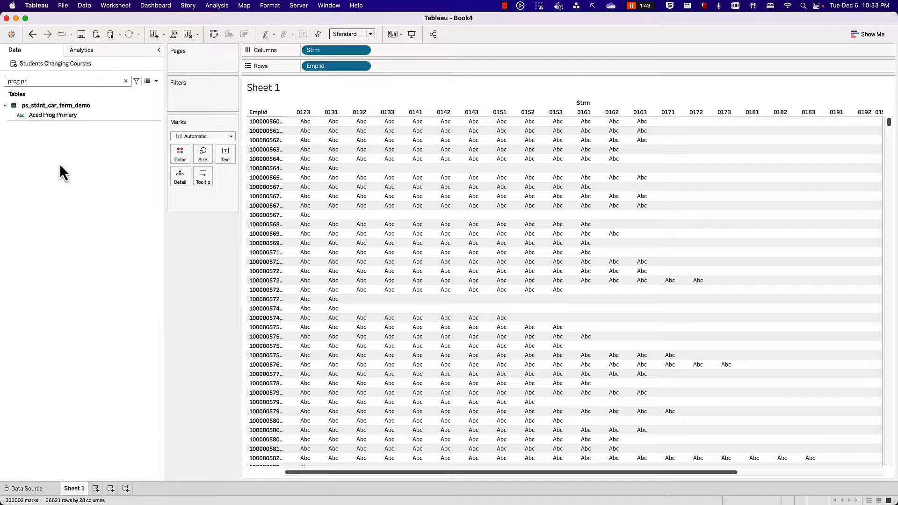
pyautogui.moveTo(57, 116); pyautogui.dragTo(64, 195)
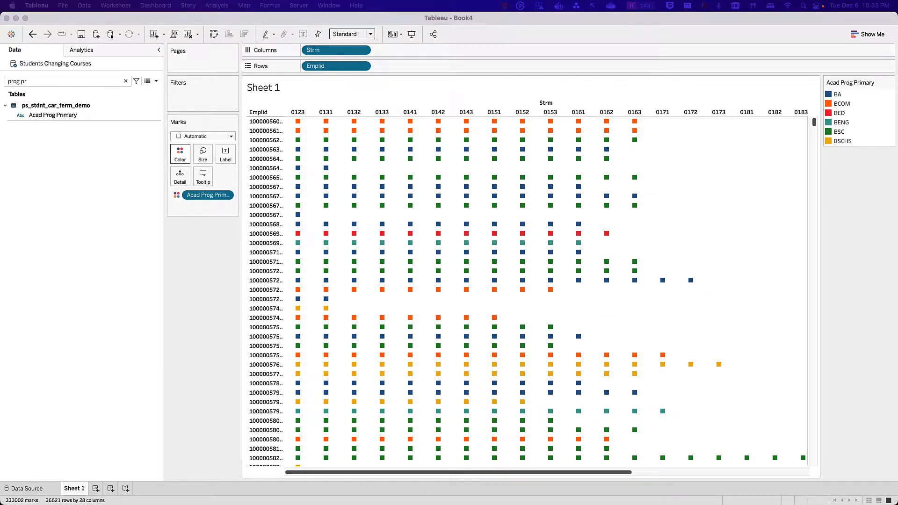
# - Paste the copied 0. Program Switchers calculated field, list calculated fields with the search "c:", and open its formula for review
pyautogui.rightClick(67, 198)
pyautogui.click(85, 203)
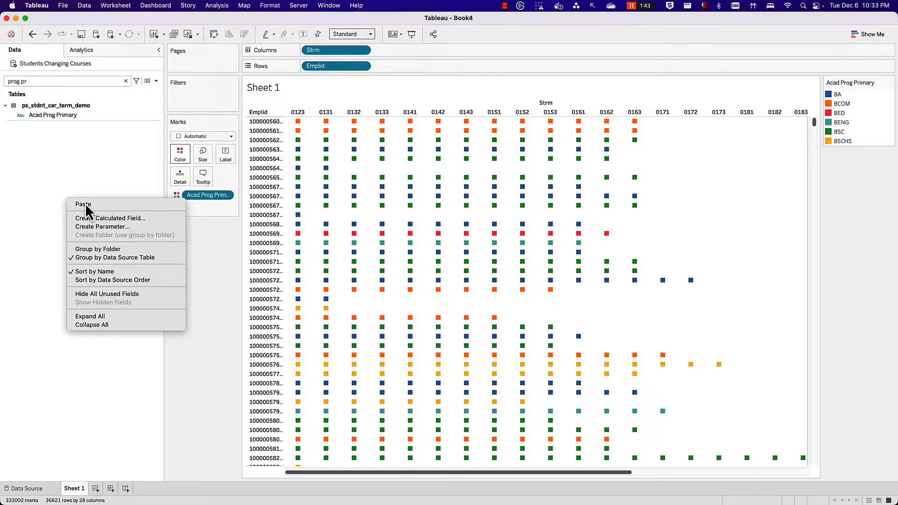
pyautogui.tripleClick(40, 83)
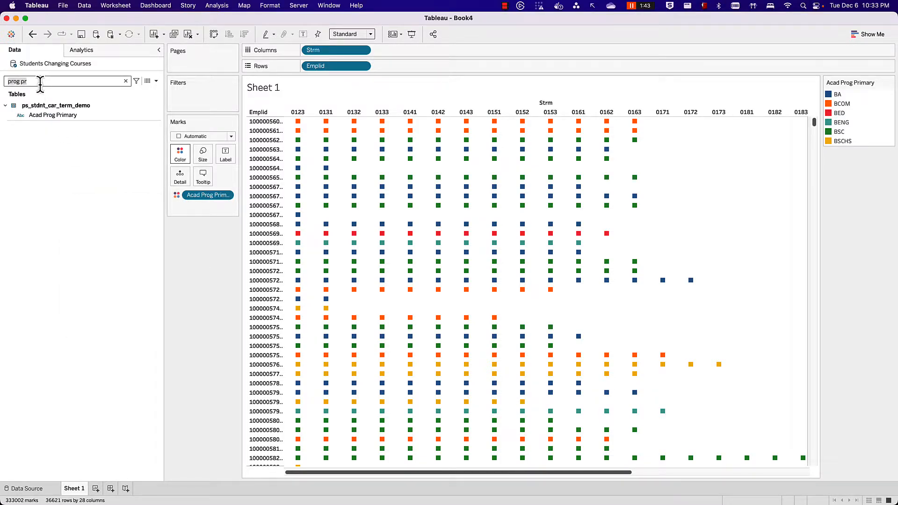
pyautogui.write('c:')
pyautogui.click(35, 106)
pyautogui.rightClick(35, 108)
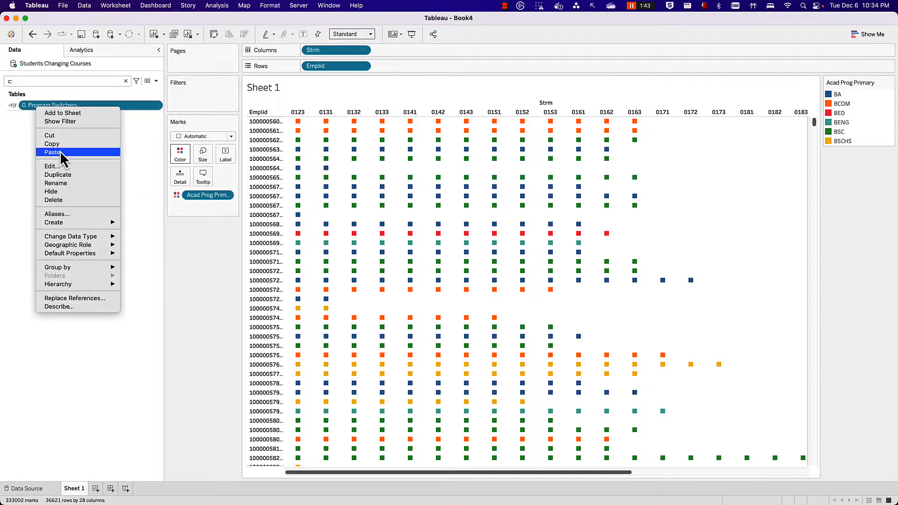
pyautogui.click(54, 167)
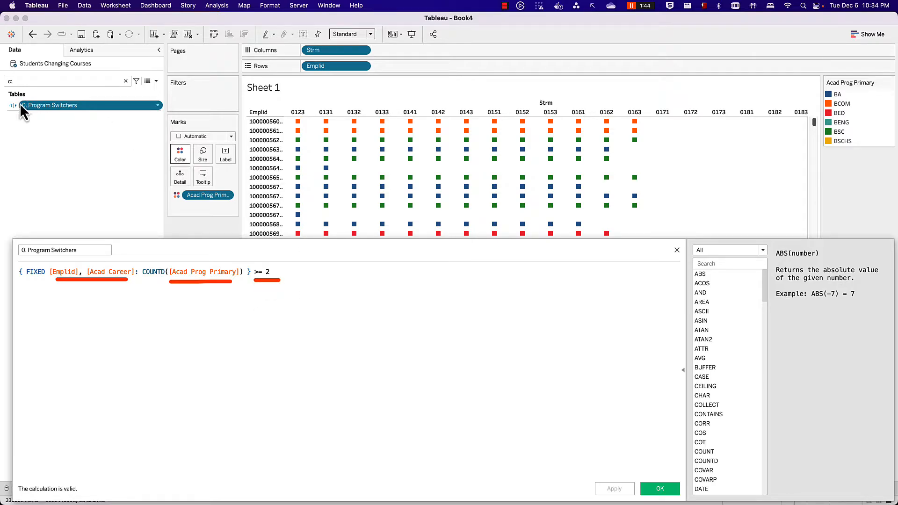
# - Place 0. Program Switchers before Emplid on Rows and filter the view to only the True students
pyautogui.moveTo(19, 103); pyautogui.dragTo(302, 66)
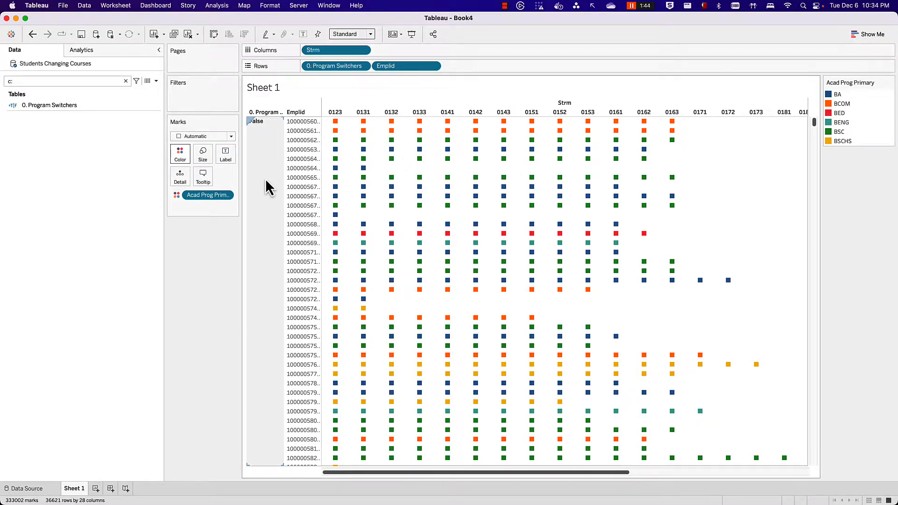
pyautogui.rightClick(269, 187)
pyautogui.click(280, 194)
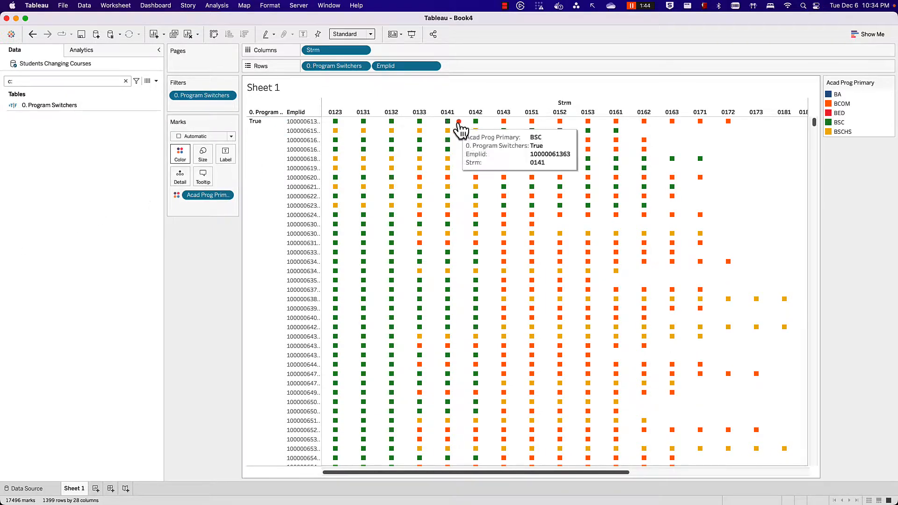
pyautogui.click(432, 103)
pyautogui.moveTo(456, 88); pyautogui.dragTo(512, 108)
pyautogui.moveTo(364, 150)
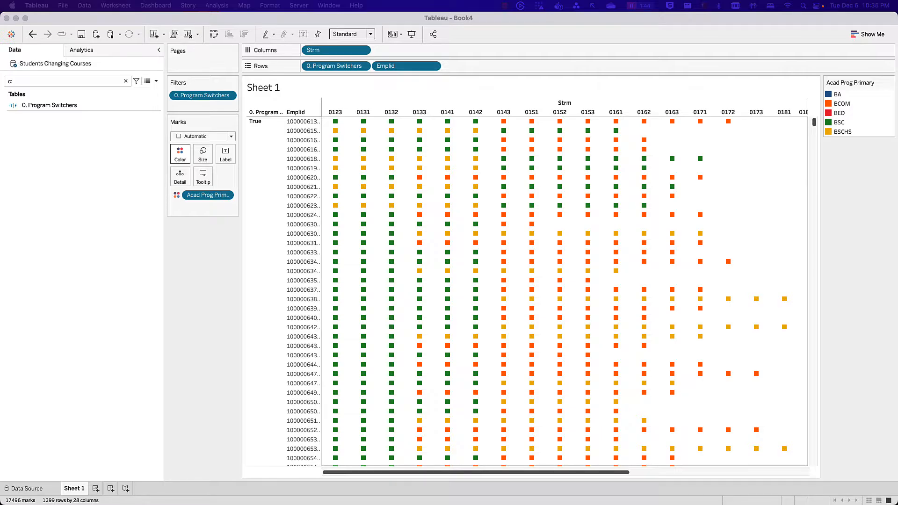
# - Find the ps_stdnt_car_term_demo Emplid field by searching for "emplid" and start creating a set from it
pyautogui.click(41, 194)
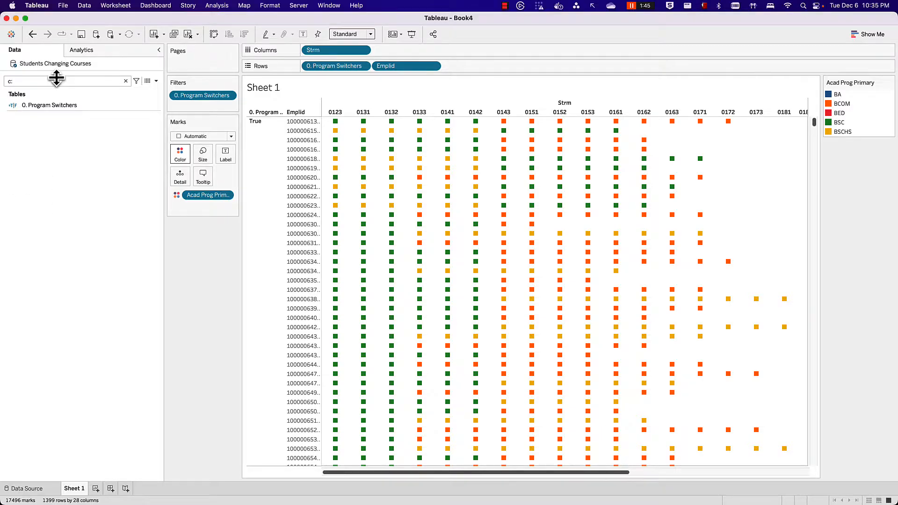
pyautogui.click(30, 82)
pyautogui.write('emplid')
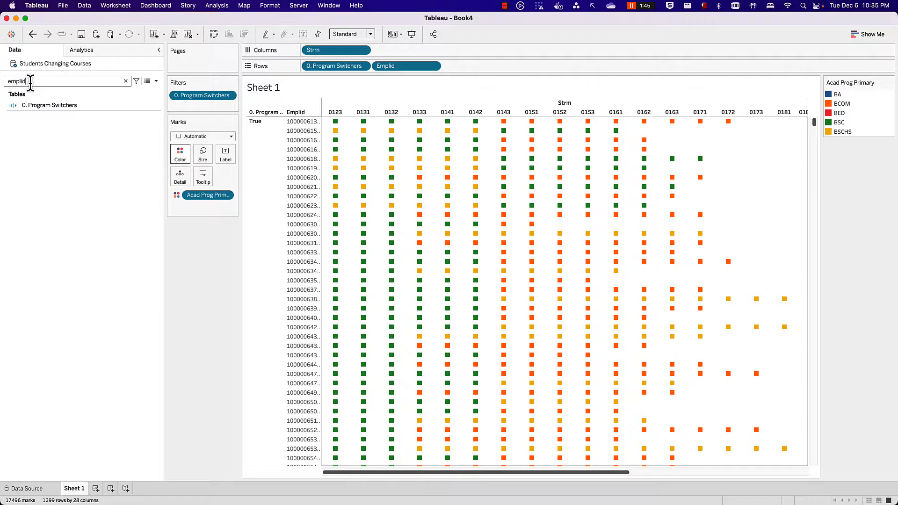
pyautogui.moveTo(44, 133); pyautogui.dragTo(81, 135)
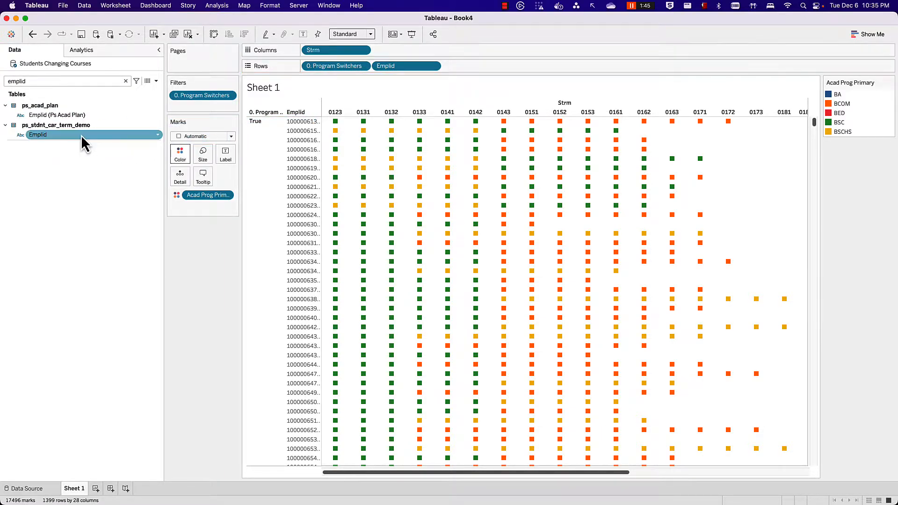
pyautogui.rightClick(81, 134)
pyautogui.moveTo(117, 243)
pyautogui.click(38, 134)
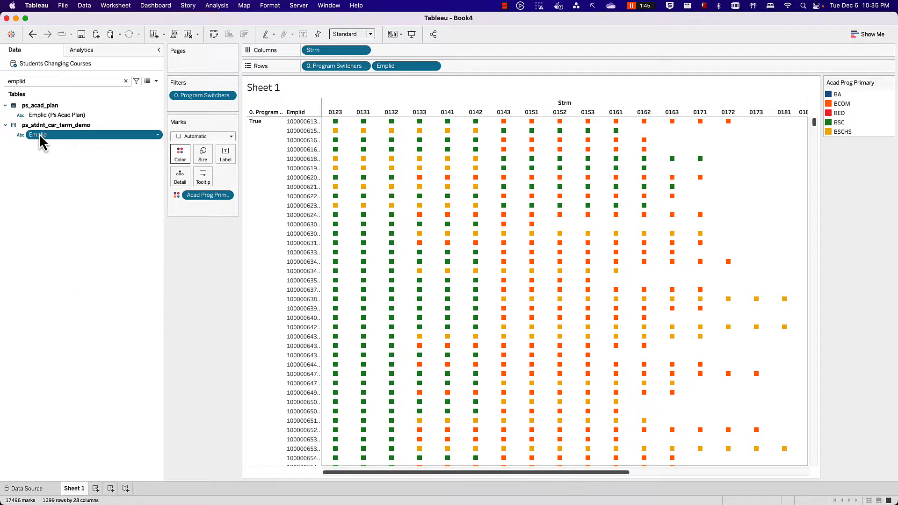
pyautogui.rightClick(39, 134)
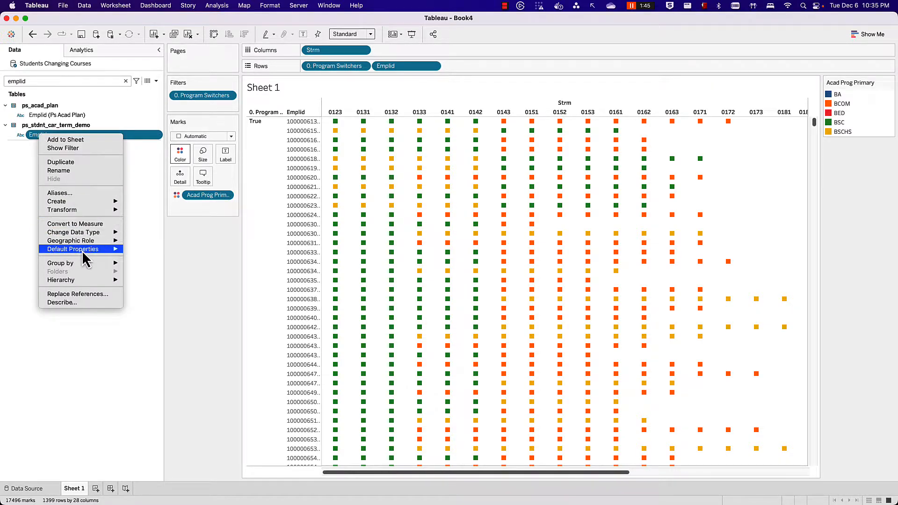
pyautogui.moveTo(83, 280)
pyautogui.moveTo(90, 201)
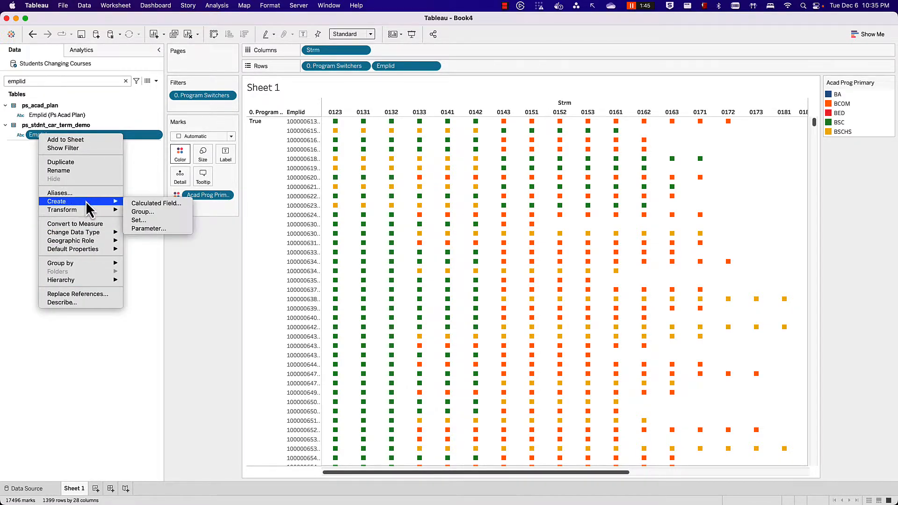
pyautogui.click(139, 221)
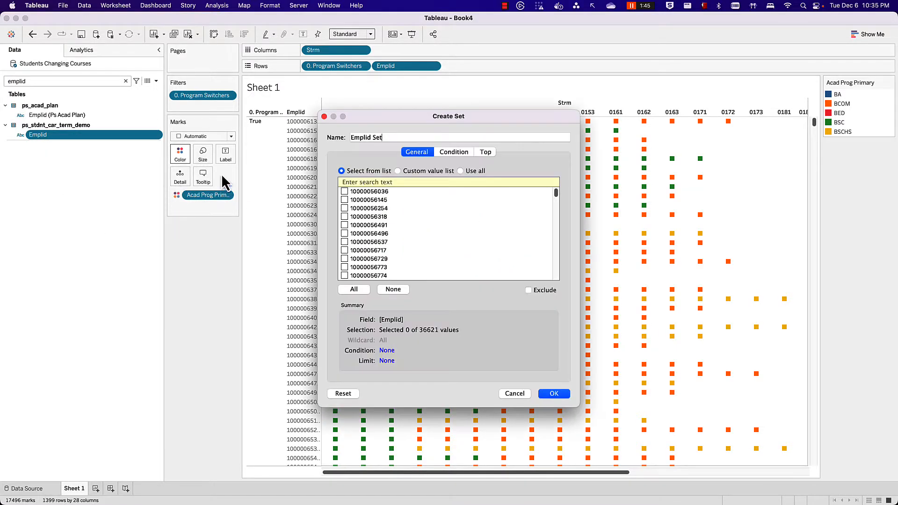
# - Fill the set's custom value list with the copied student IDs, remove the Emplid heading entry, and filter the view by the set
pyautogui.click(412, 171)
pyautogui.press('cmd+v')
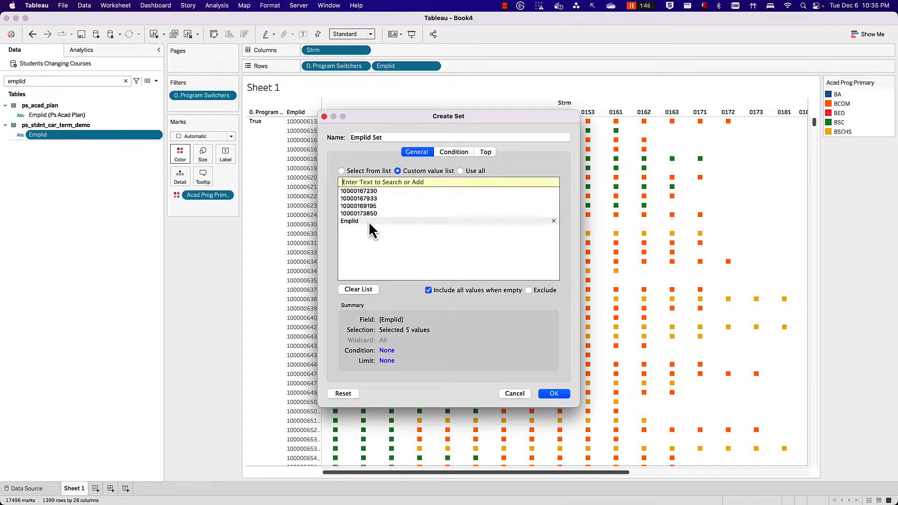
pyautogui.click(554, 221)
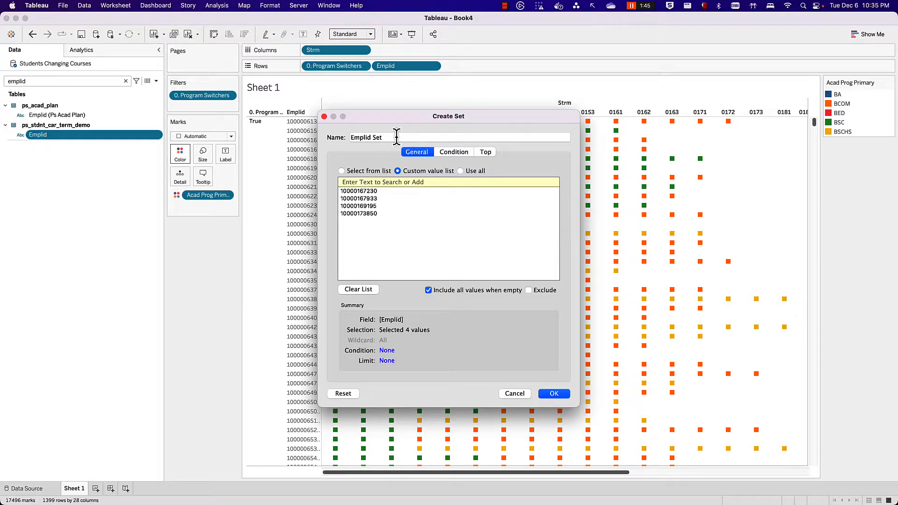
pyautogui.click(555, 394)
pyautogui.moveTo(45, 141); pyautogui.dragTo(193, 110)
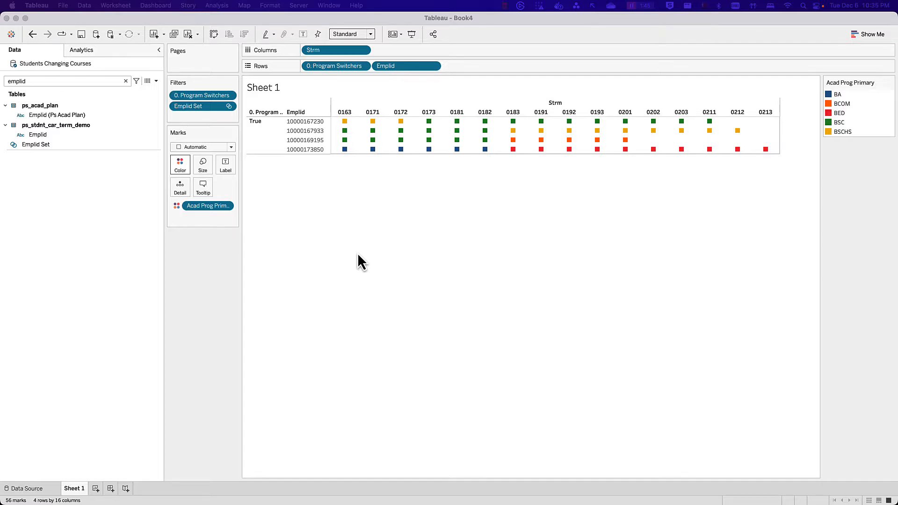
# - Change the mark type to Gantt Bar and size the bars with an ad hoc max(1) calculation
pyautogui.click(182, 150)
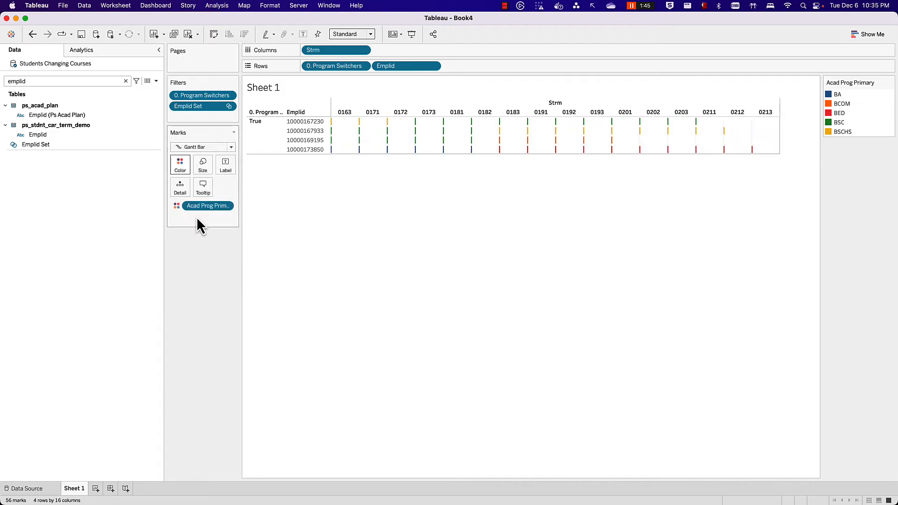
pyautogui.doubleClick(197, 218)
pyautogui.write('max(1')
pyautogui.press('Return')
pyautogui.moveTo(204, 216); pyautogui.dragTo(197, 170)
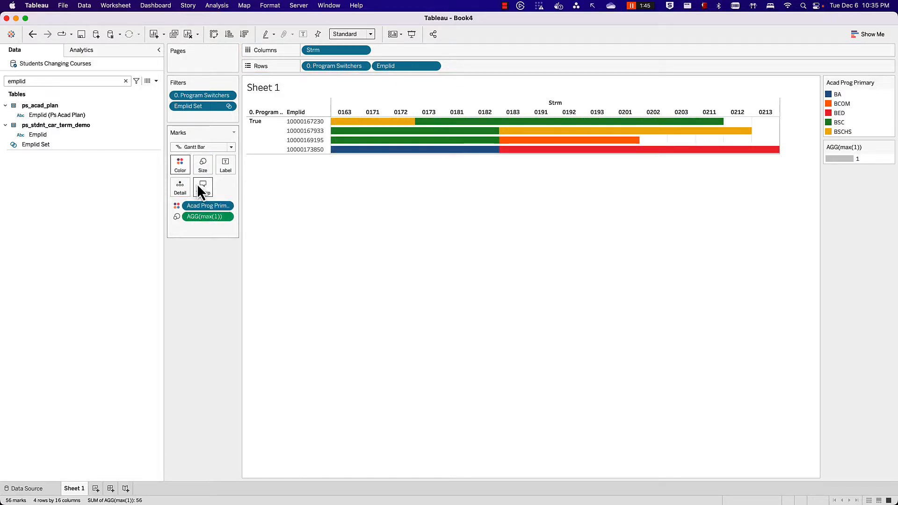
# - Label the bars with Acad Prog Primary and set their colour opacity to 50%
pyautogui.moveTo(207, 208); pyautogui.dragTo(223, 163)
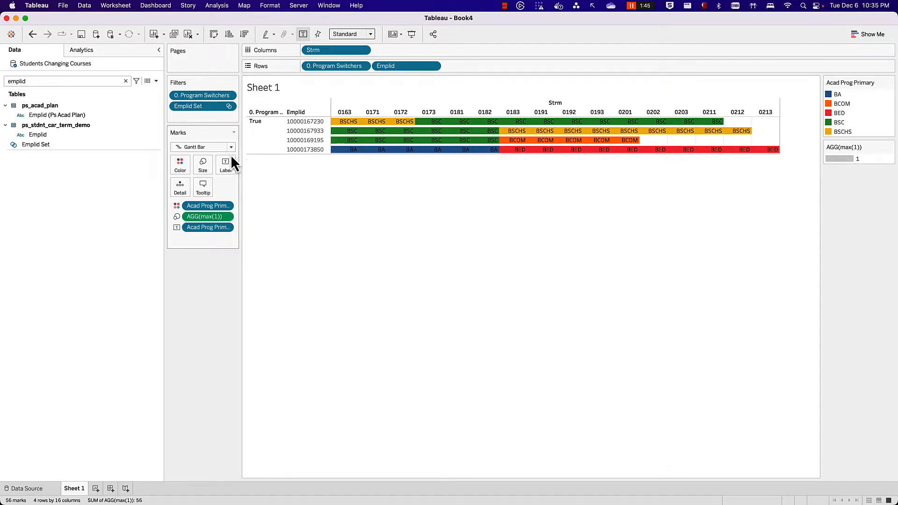
pyautogui.click(179, 166)
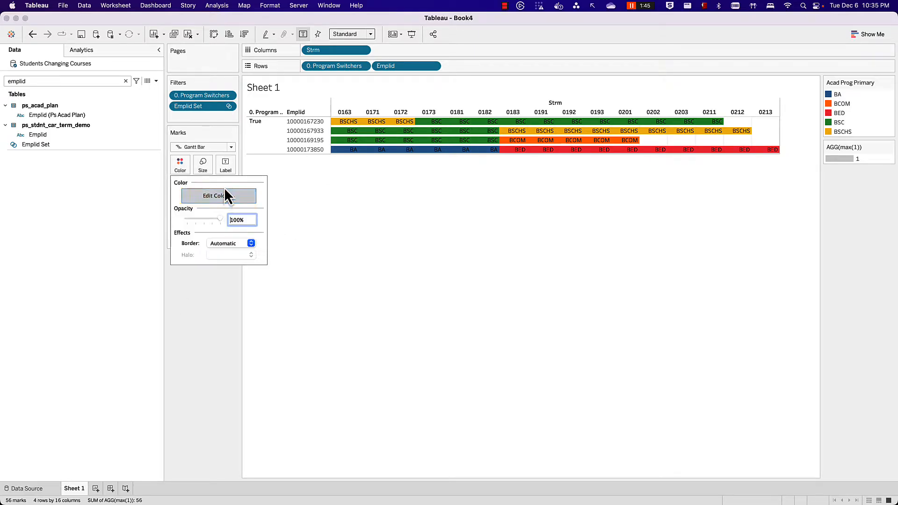
pyautogui.click(239, 219)
pyautogui.write('50')
pyautogui.press('Return')
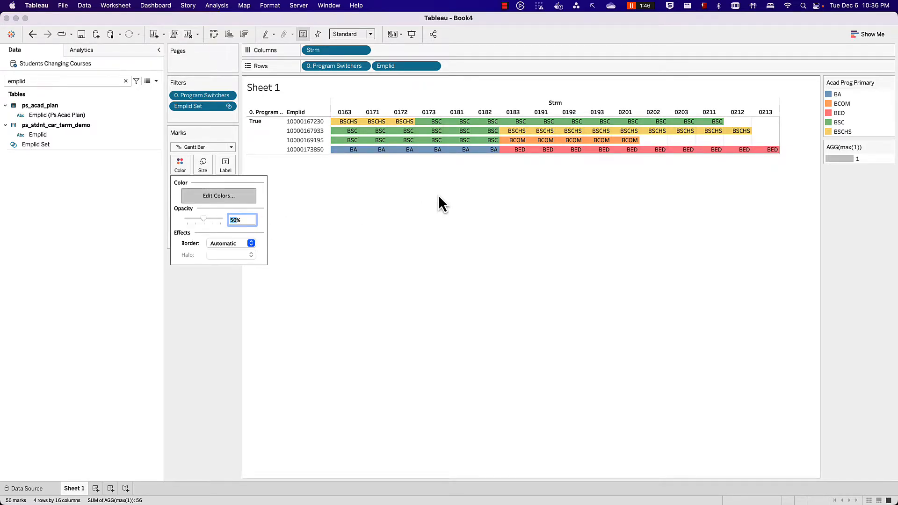
pyautogui.click(439, 194)
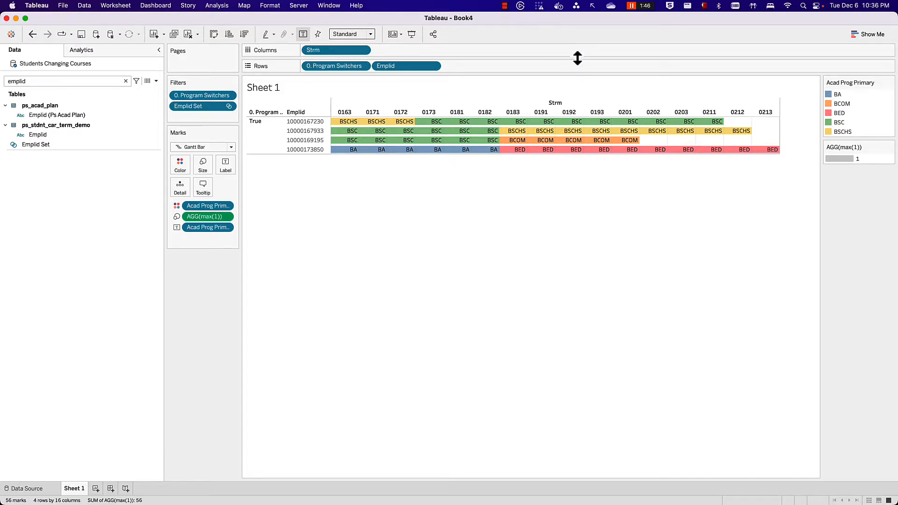
# - Reorder the Acad Prog Primary legend as BA, BSC, BSCHS, BCOM, BED and reassign the Automatic palette to the programs
pyautogui.click(837, 104)
pyautogui.keyDown('super'); pyautogui.click(842, 112); pyautogui.keyUp('super')
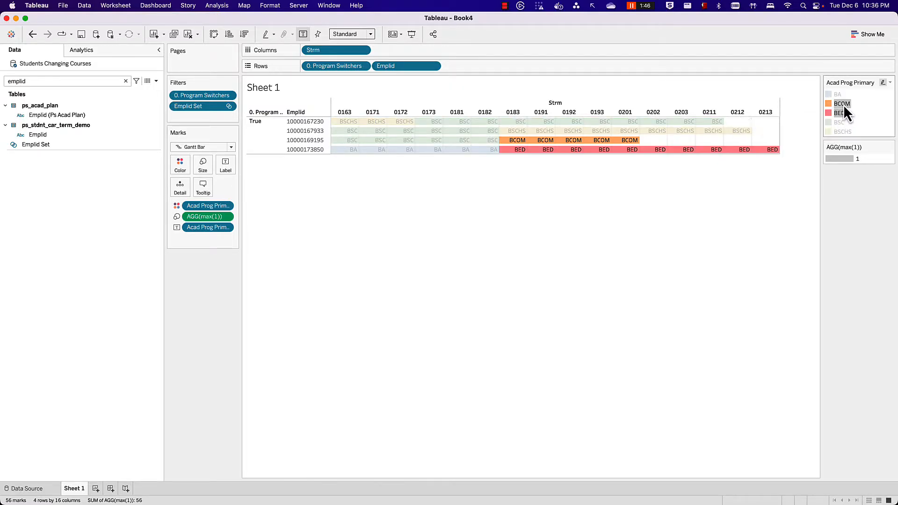
pyautogui.moveTo(844, 106); pyautogui.dragTo(108, 192)
pyautogui.click(180, 165)
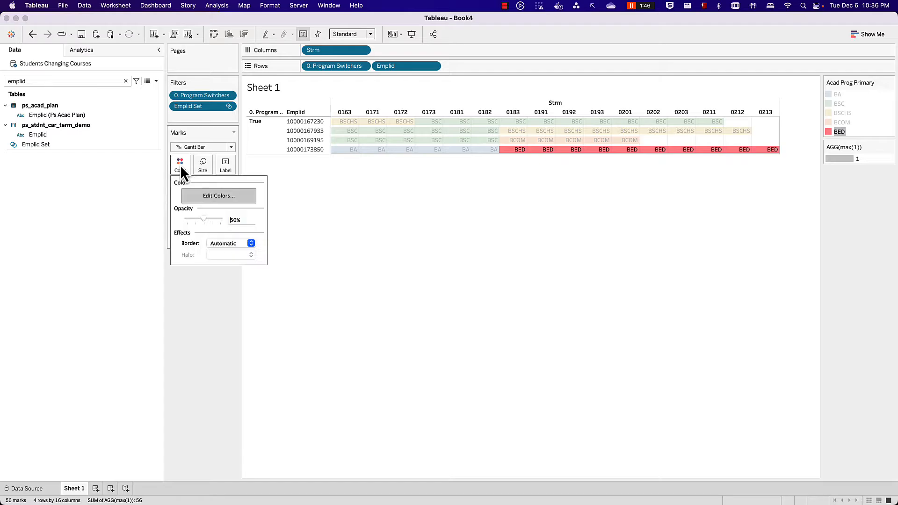
pyautogui.click(236, 200)
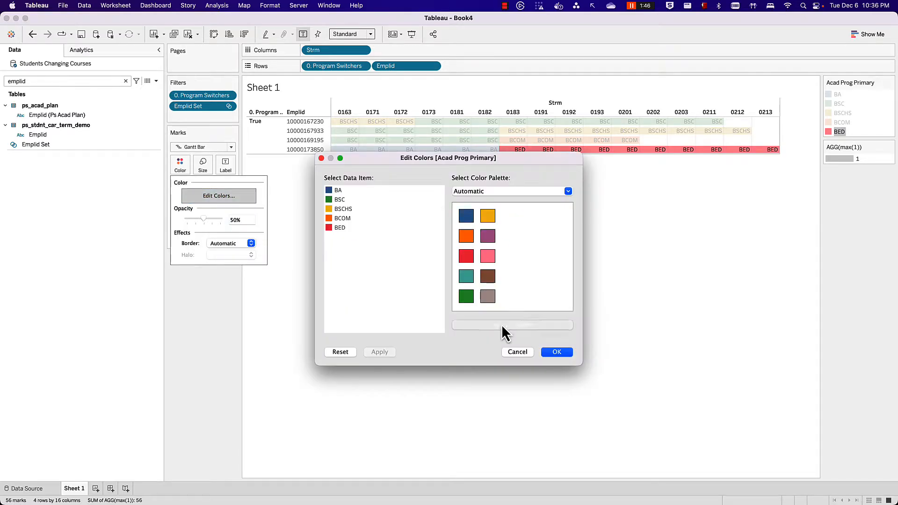
pyautogui.click(548, 352)
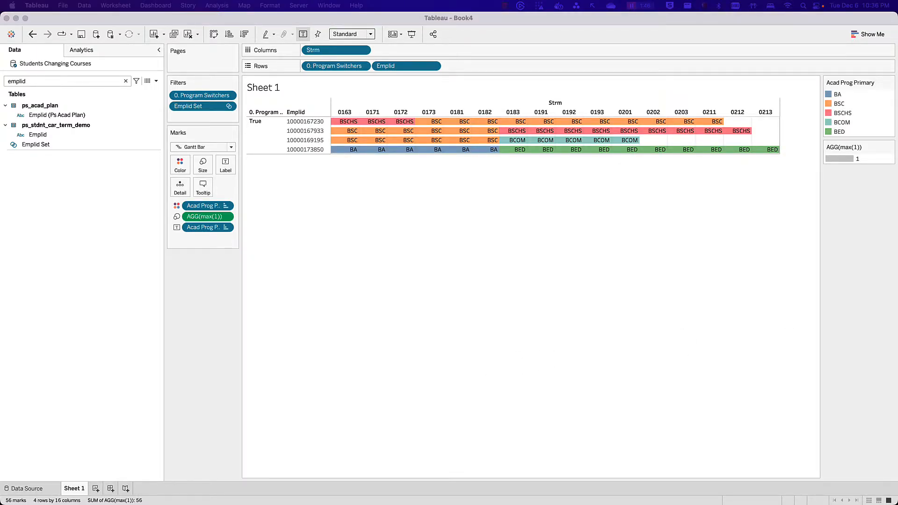
# - Recolour the programs from the Superfishel Stone palette: BA blue, BSC orange, BSCHS red, BCOM green and BED teal
pyautogui.click(187, 177)
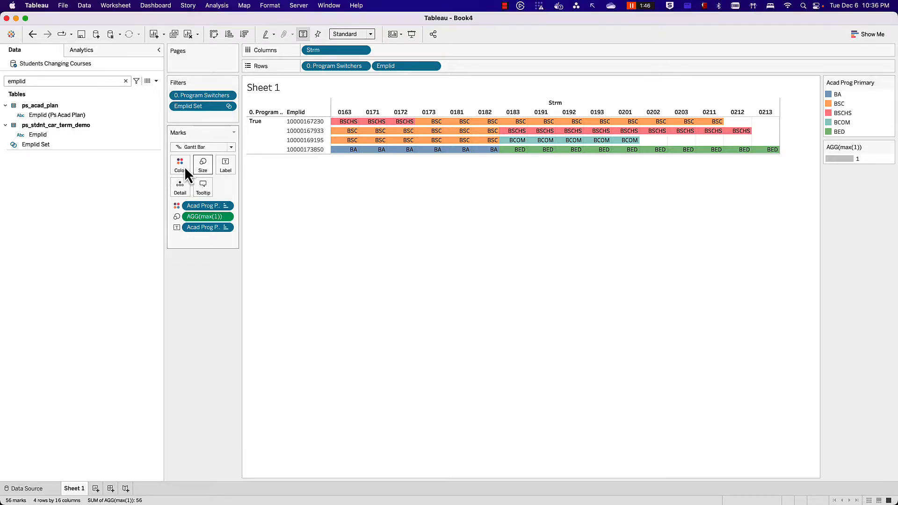
pyautogui.click(181, 164)
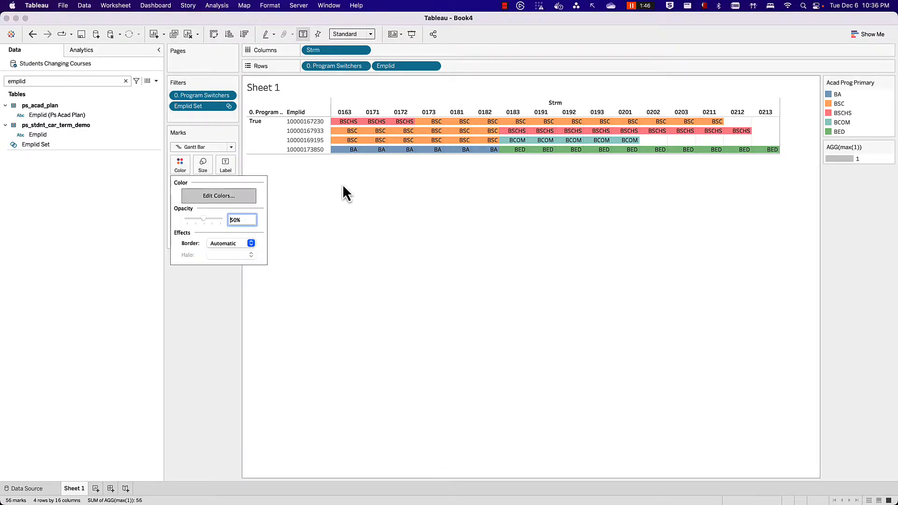
pyautogui.click(233, 197)
pyautogui.click(504, 190)
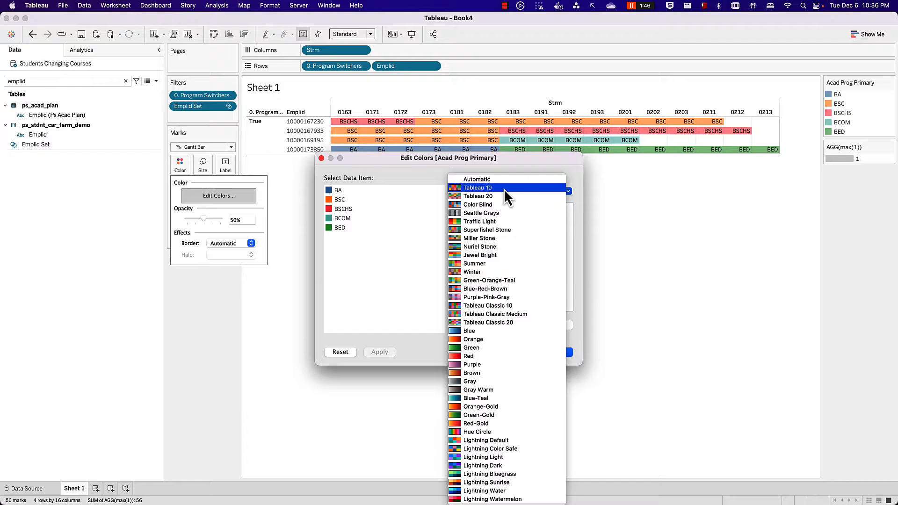
pyautogui.click(503, 230)
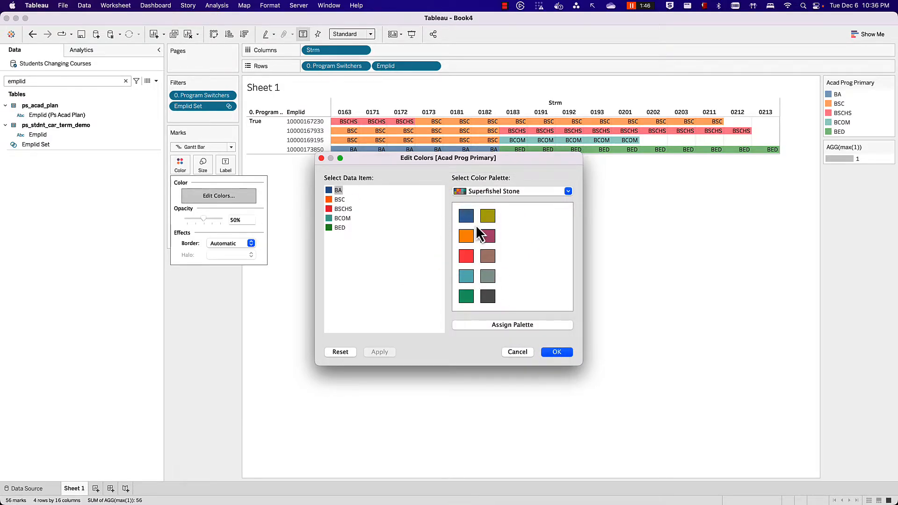
pyautogui.click(461, 215)
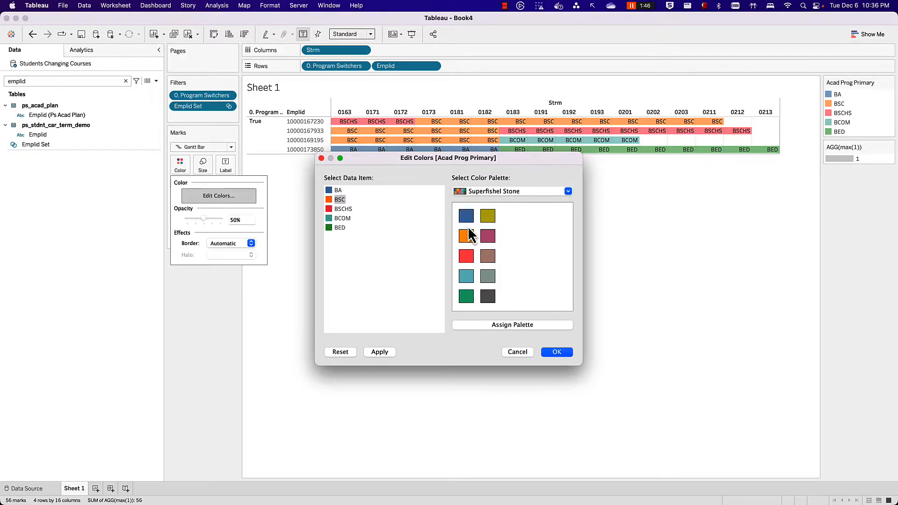
pyautogui.click(468, 231)
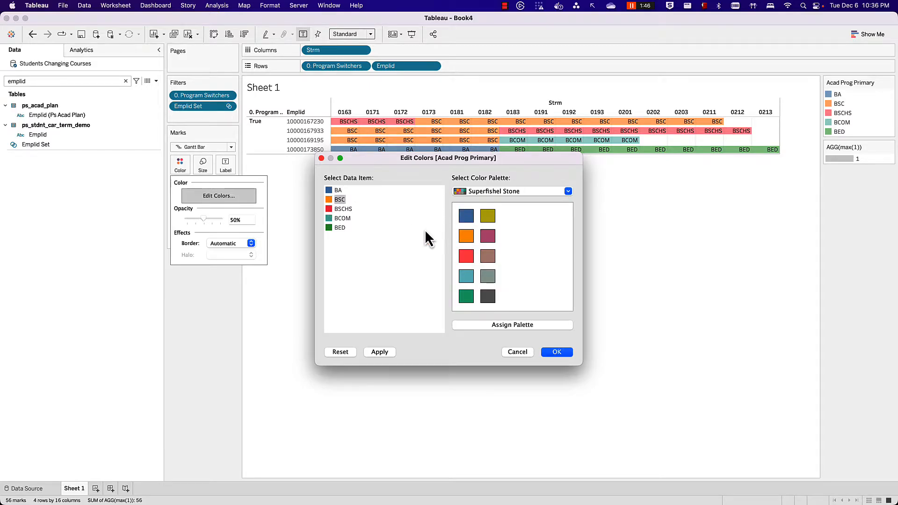
pyautogui.click(346, 218)
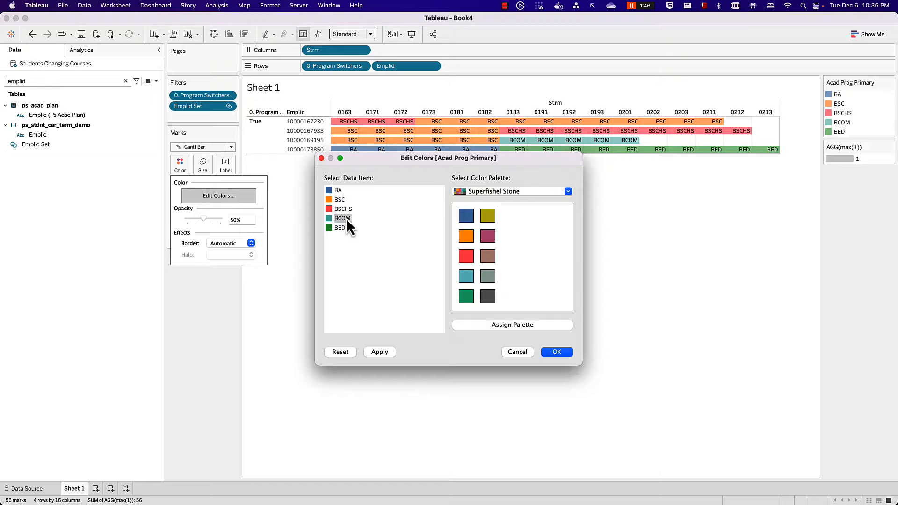
pyautogui.click(467, 295)
pyautogui.click(465, 275)
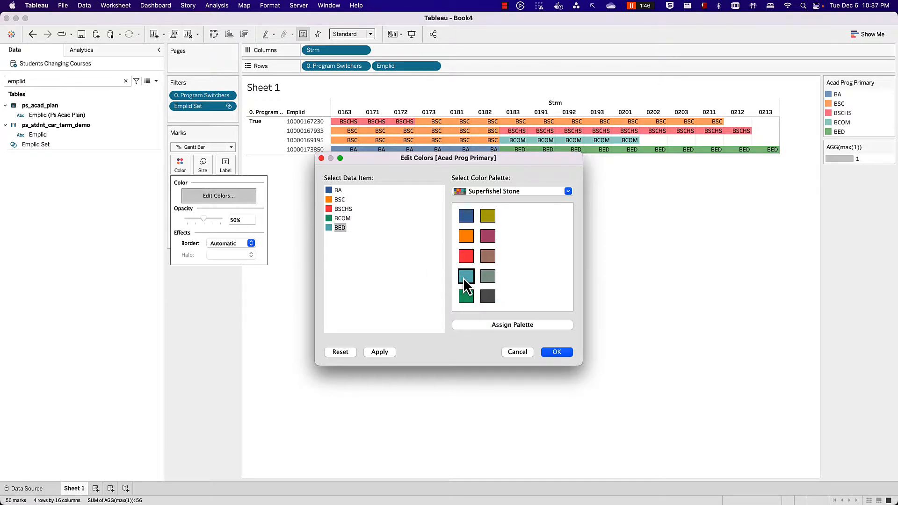
pyautogui.click(551, 351)
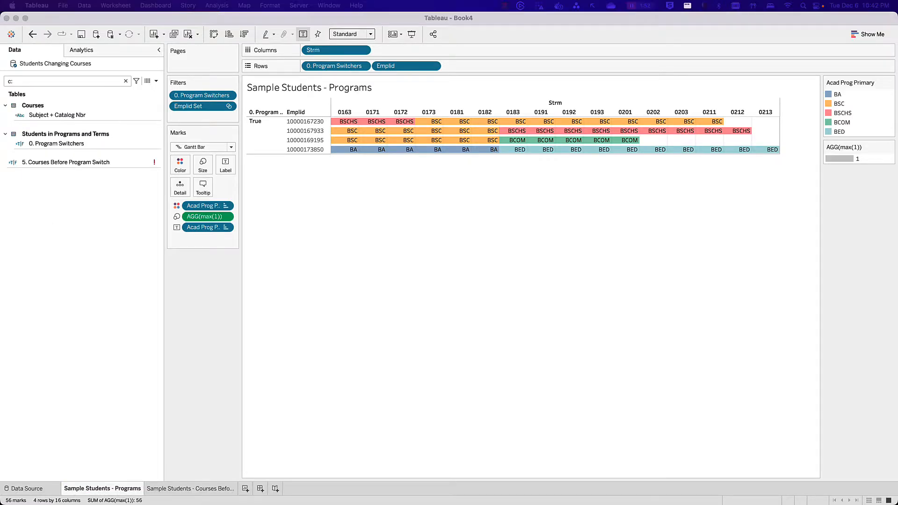
# - Copy calculated fields 1 through 4, from Student Admit Term to Student New Program, from the 20221124_YEGTUG_Presentation workbook into Book4
pyautogui.hotkey('ctrl', 'Right')
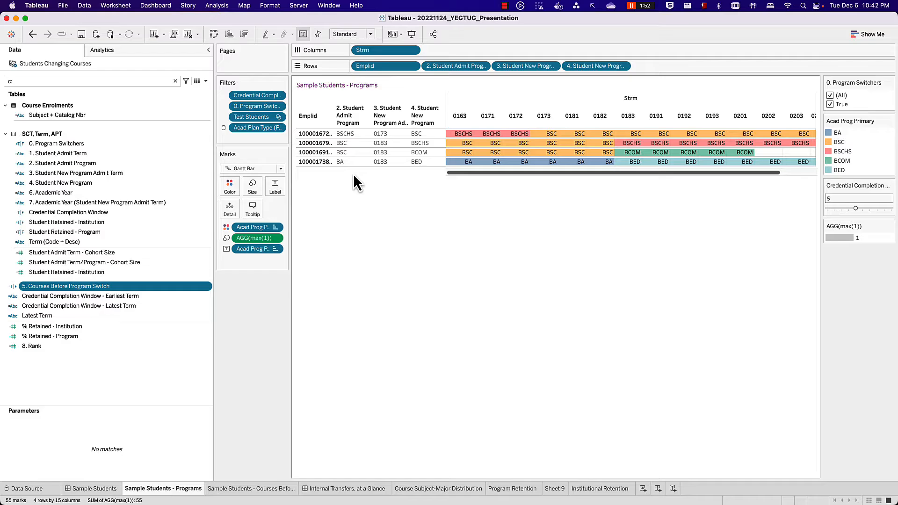
pyautogui.hotkey('ctrl', 'Left')
pyautogui.rightClick(57, 191)
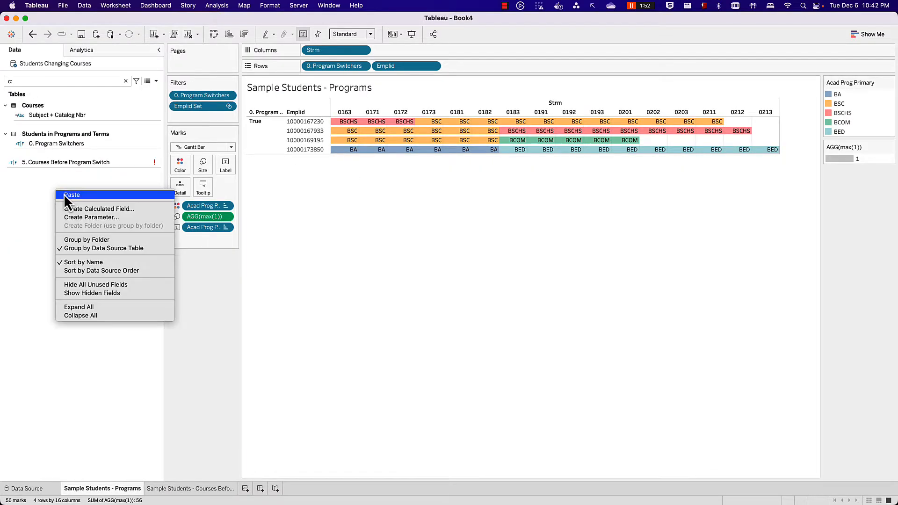
pyautogui.click(70, 194)
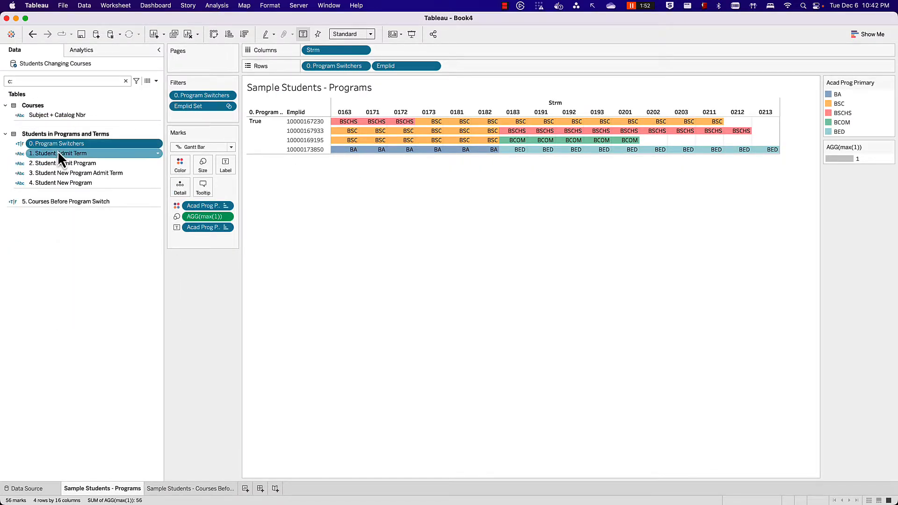
# - Open the calculation of 1. Student Admit Term for review and add the field to Rows after Emplid
pyautogui.click(58, 153)
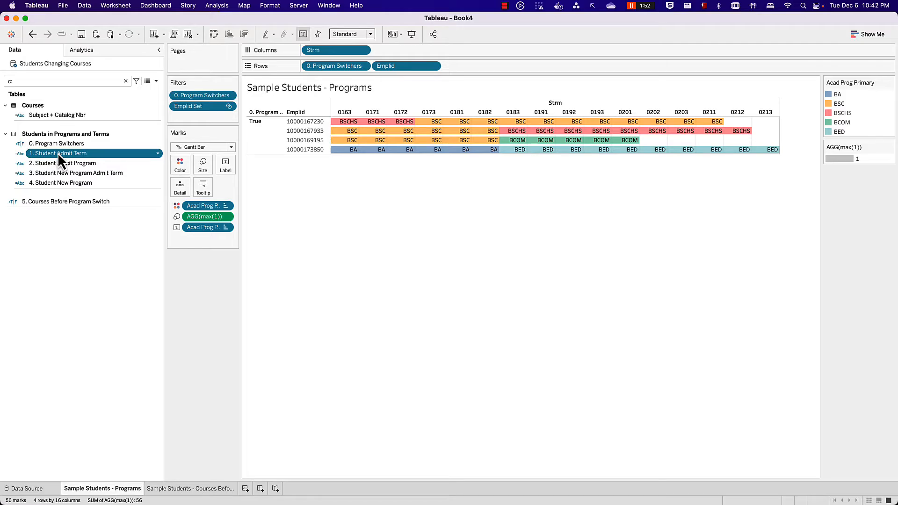
pyautogui.rightClick(57, 153)
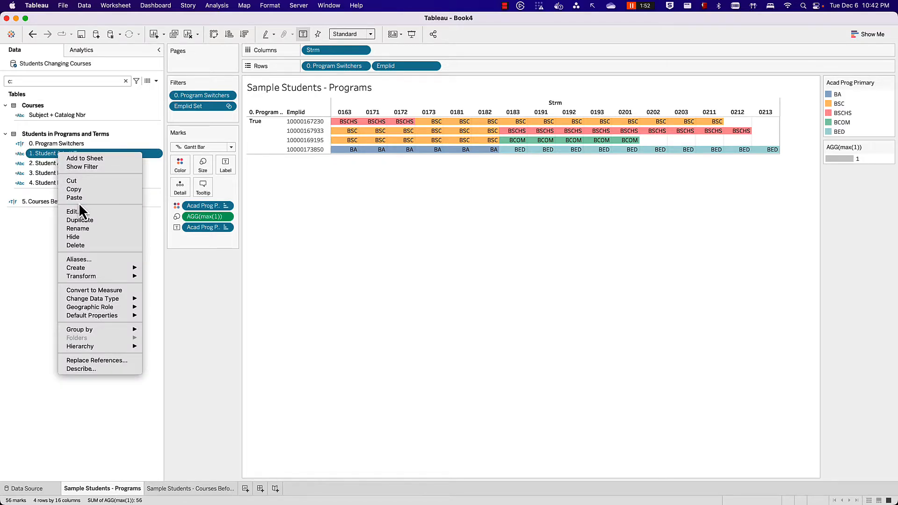
pyautogui.click(101, 209)
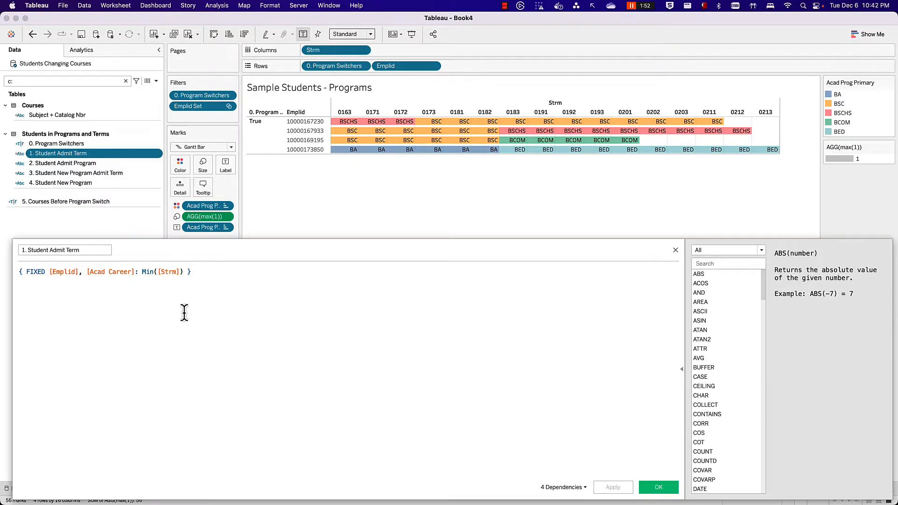
pyautogui.click(64, 284)
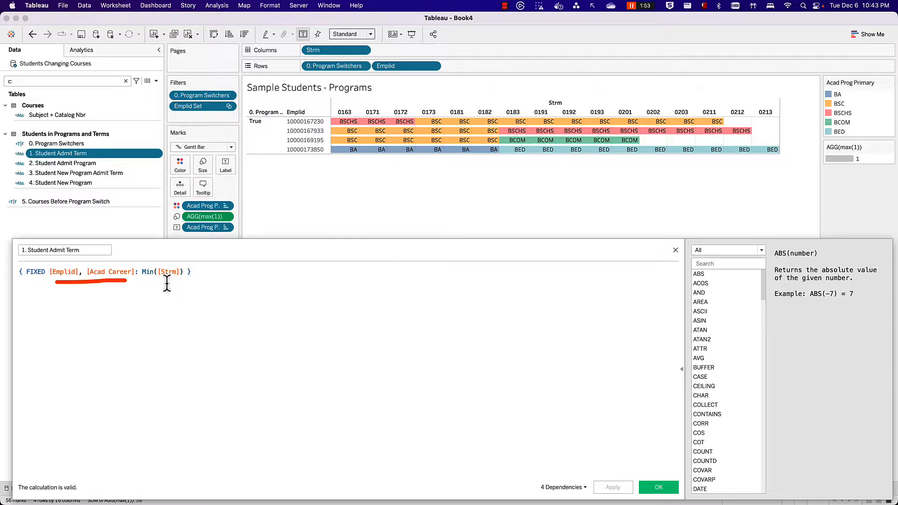
pyautogui.moveTo(147, 284); pyautogui.dragTo(181, 284)
pyautogui.moveTo(48, 153); pyautogui.dragTo(316, 74)
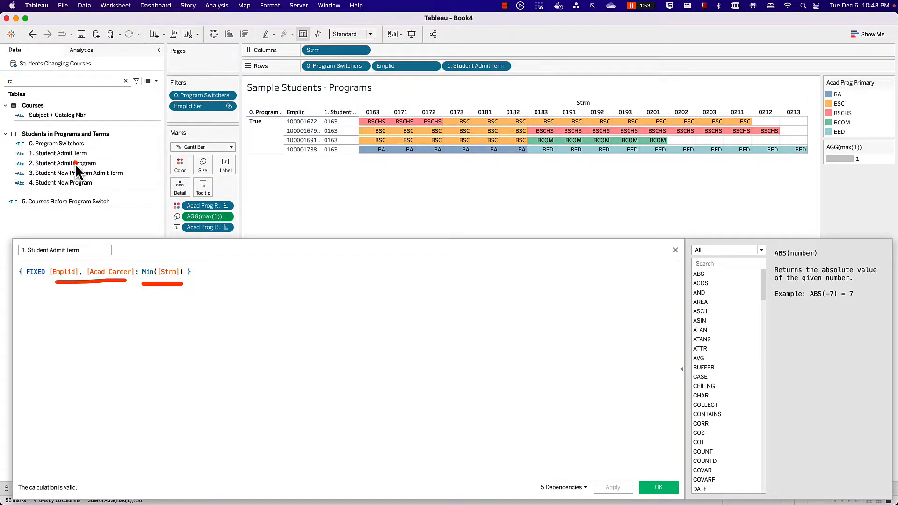
# - Open the calculation of 2. Student Admit Program for review and add the field to Rows after 1. Student Admit Term
pyautogui.click(75, 163)
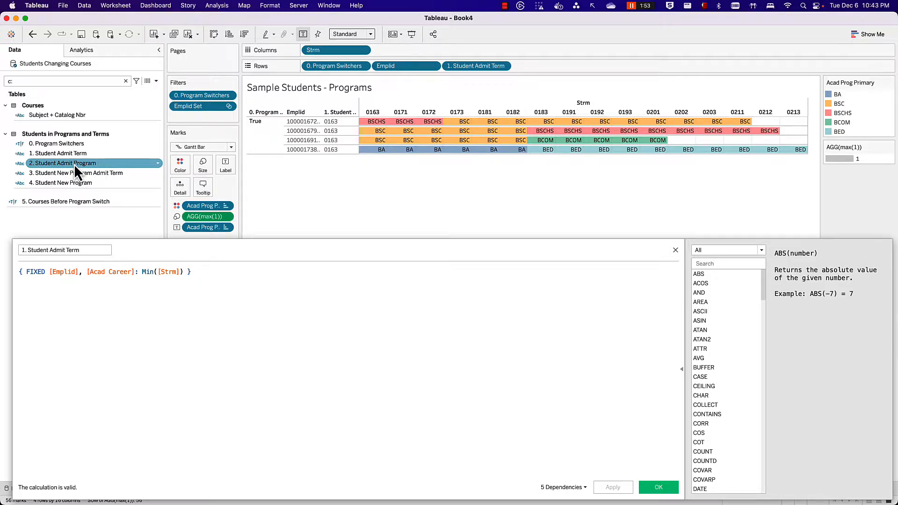
pyautogui.rightClick(74, 164)
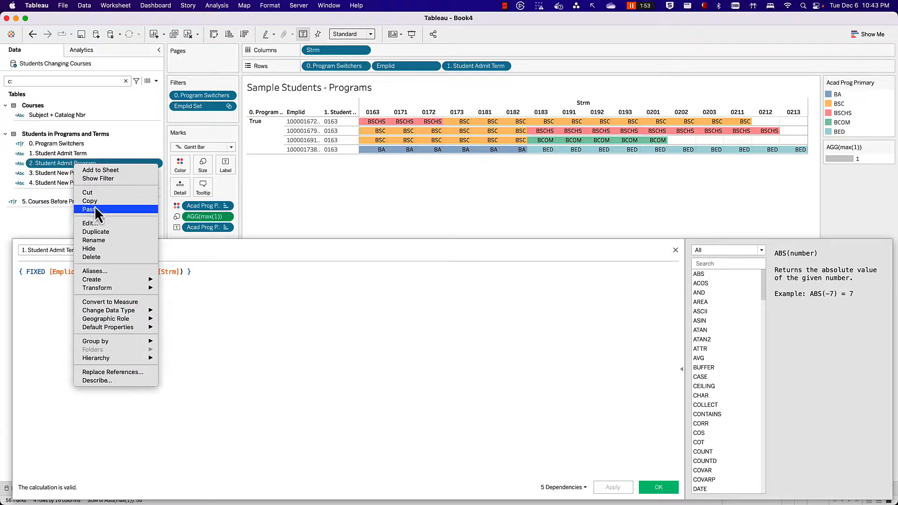
pyautogui.click(94, 223)
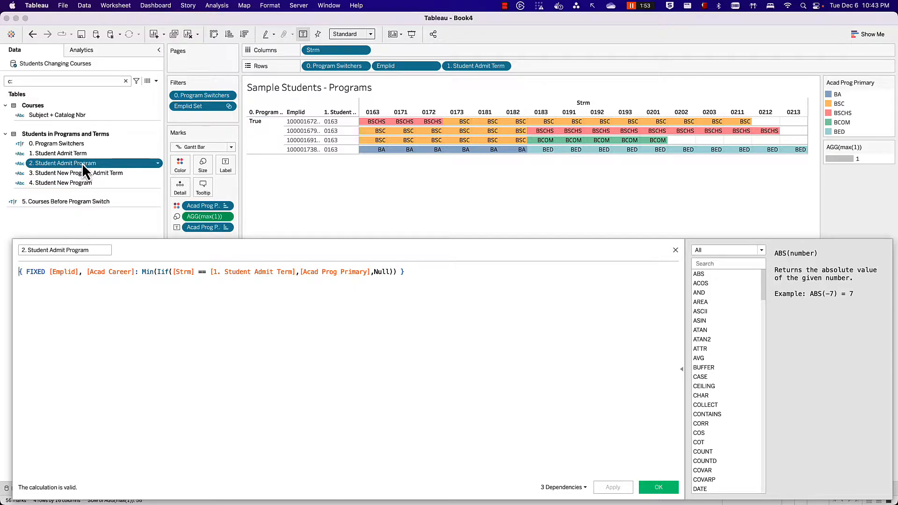
pyautogui.moveTo(82, 162); pyautogui.dragTo(594, 63)
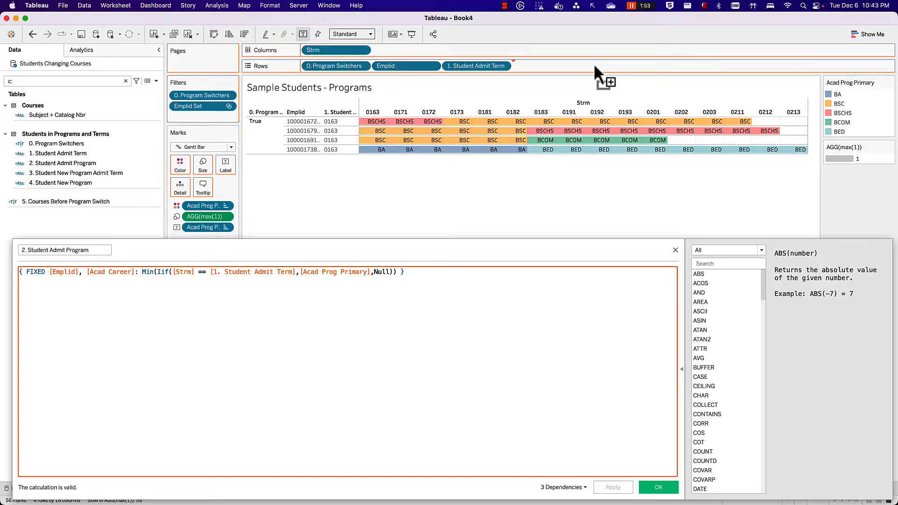
pyautogui.moveTo(594, 62); pyautogui.dragTo(593, 64)
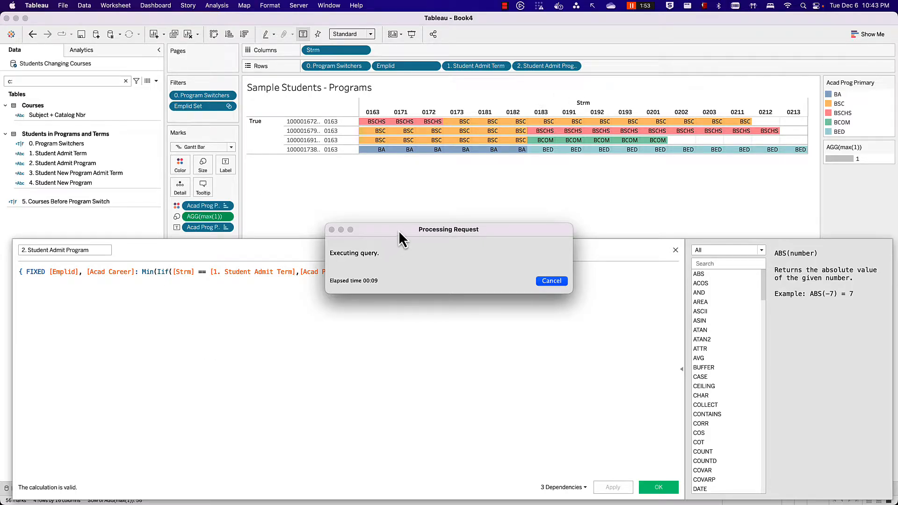
pyautogui.moveTo(398, 230); pyautogui.dragTo(382, 158)
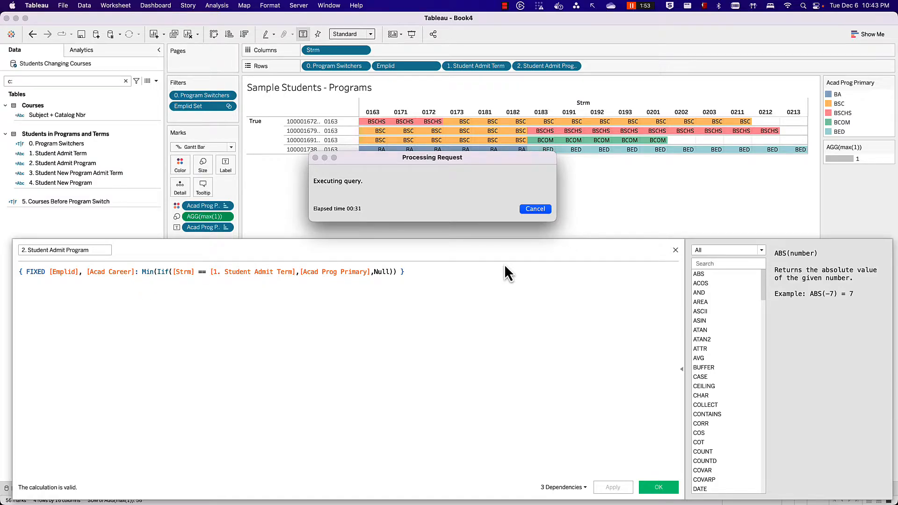
# - Add 3. Student New Program Admit Term to Rows after 2. Student Admit Program and open its calculation for review
pyautogui.click(77, 175)
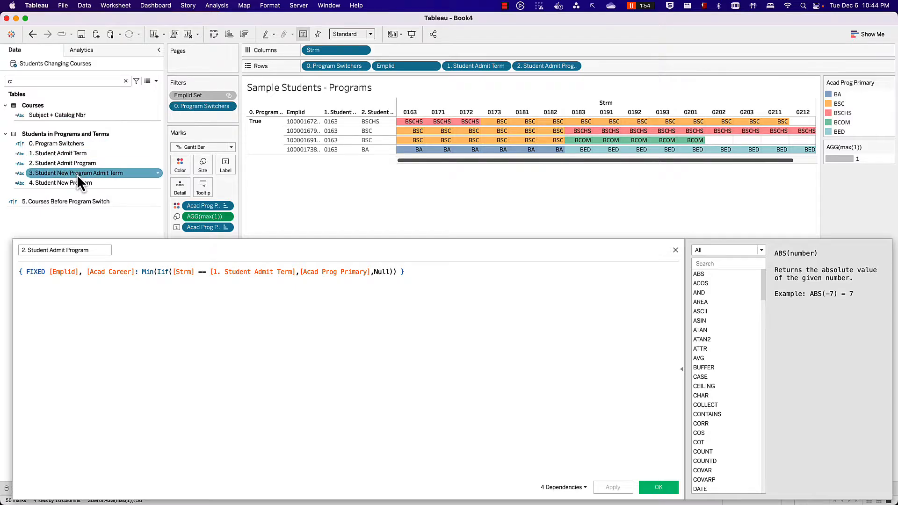
pyautogui.moveTo(77, 175); pyautogui.dragTo(604, 68)
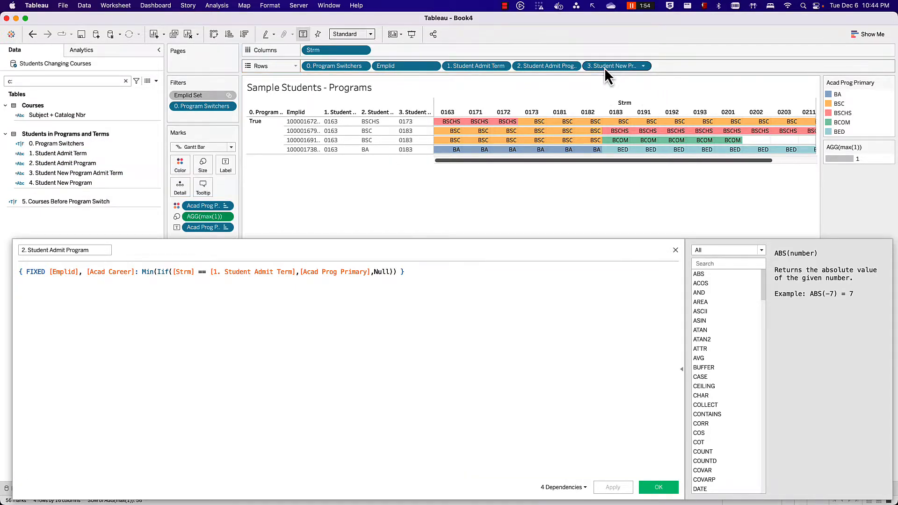
pyautogui.rightClick(92, 175)
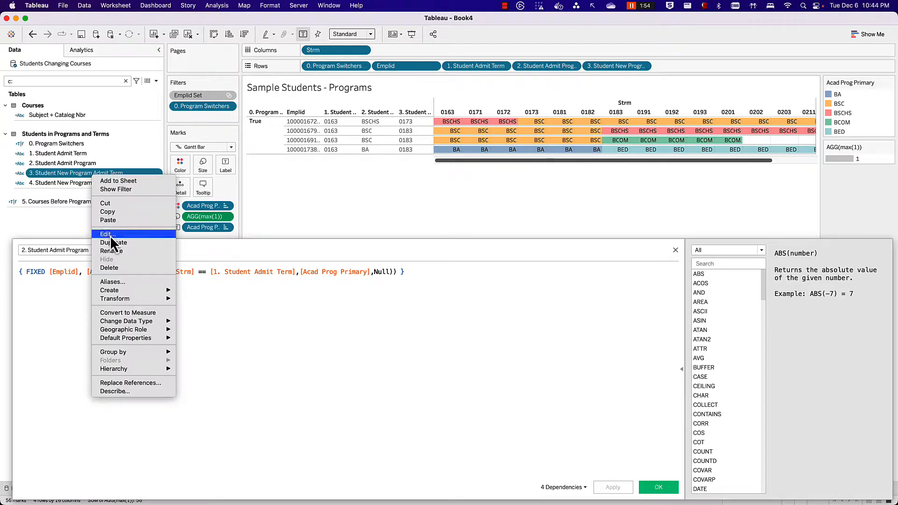
pyautogui.click(110, 235)
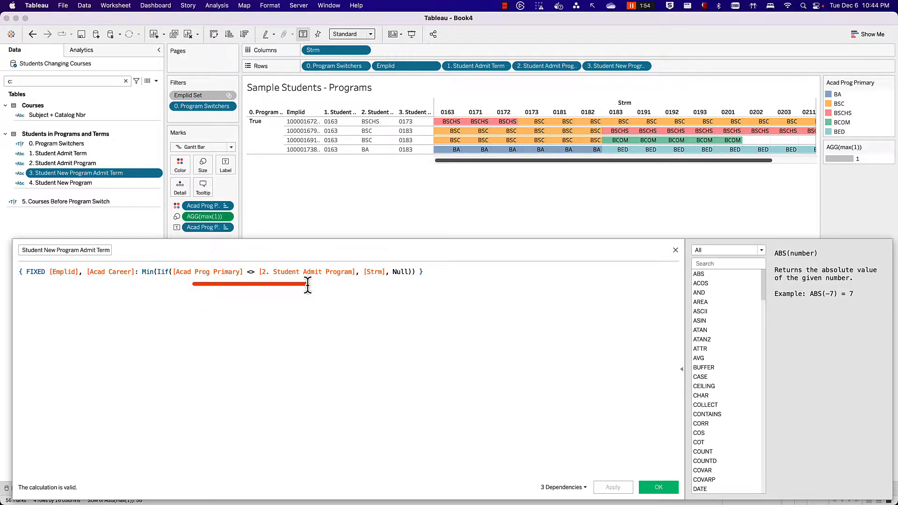
pyautogui.moveTo(308, 286); pyautogui.dragTo(309, 283)
pyautogui.moveTo(144, 306); pyautogui.dragTo(145, 283)
pyautogui.write('x')
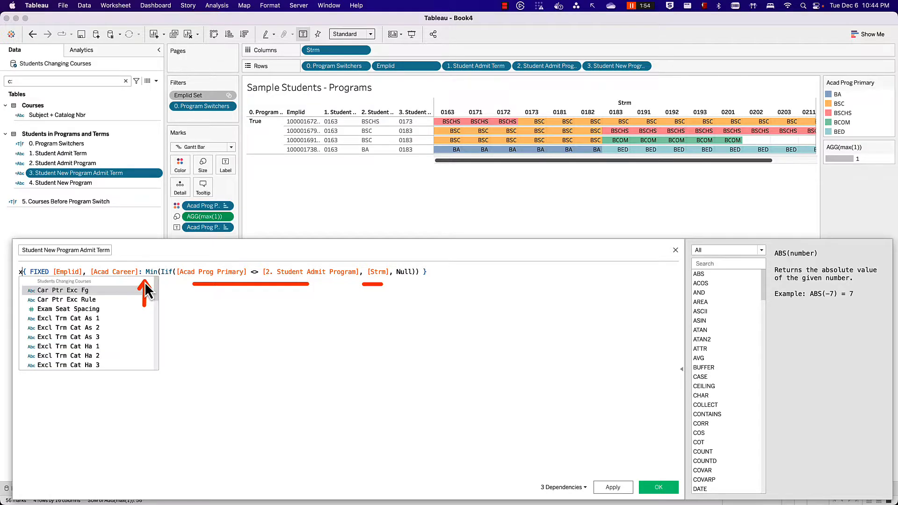
pyautogui.press('BackSpace')
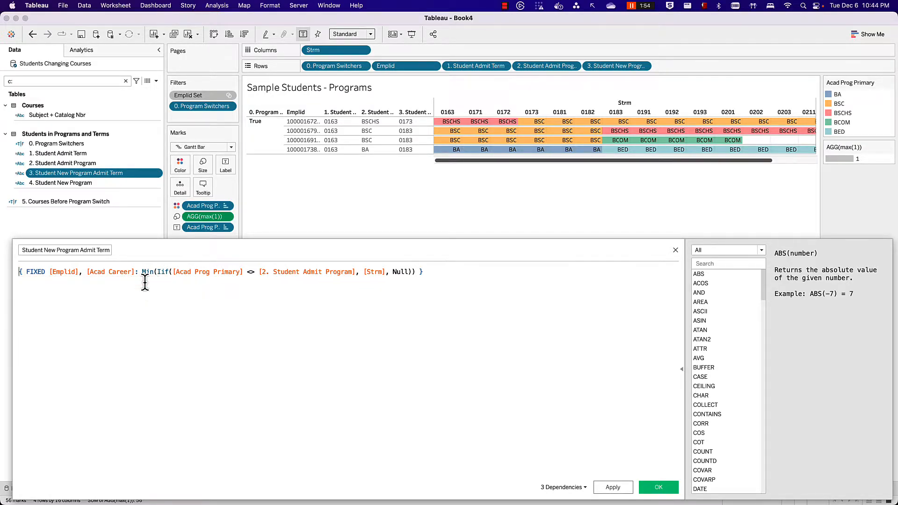
# - Review the calculation of 4. Student New Program, add the field as the last one on Rows, and close the calculation editor
pyautogui.rightClick(81, 184)
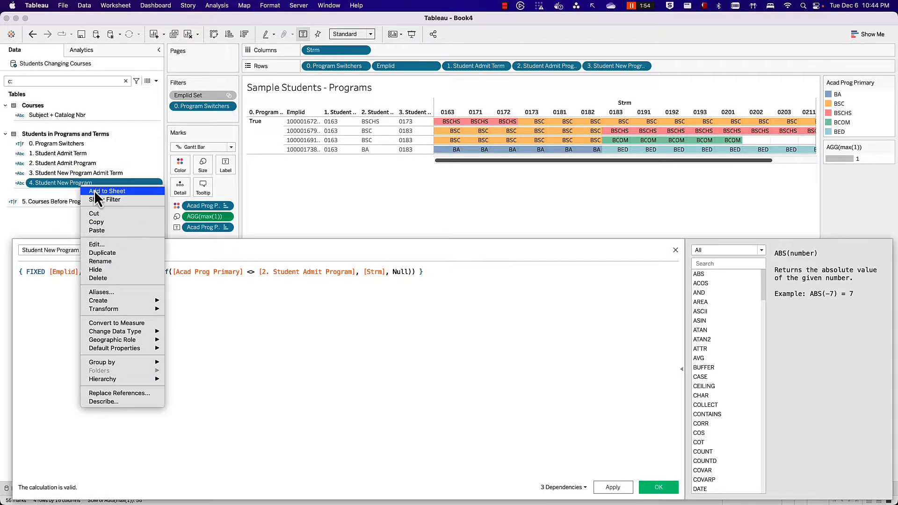
pyautogui.click(100, 245)
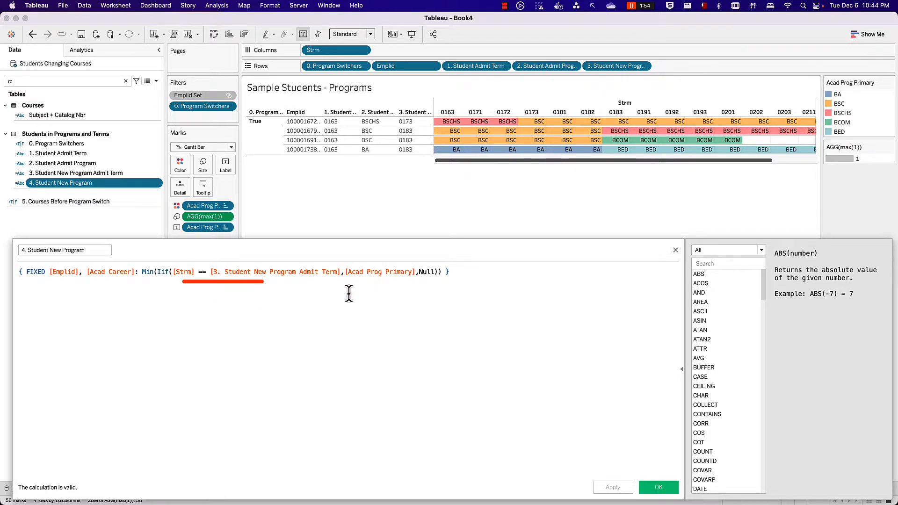
pyautogui.moveTo(364, 281); pyautogui.dragTo(403, 281)
pyautogui.moveTo(59, 184); pyautogui.dragTo(653, 66)
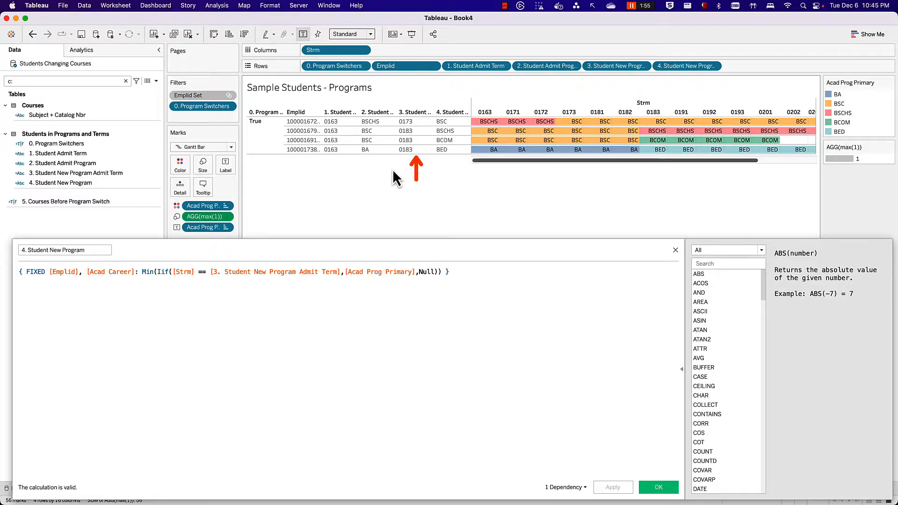
pyautogui.moveTo(446, 171); pyautogui.dragTo(449, 159)
pyautogui.moveTo(335, 159); pyautogui.dragTo(334, 160)
pyautogui.click(675, 250)
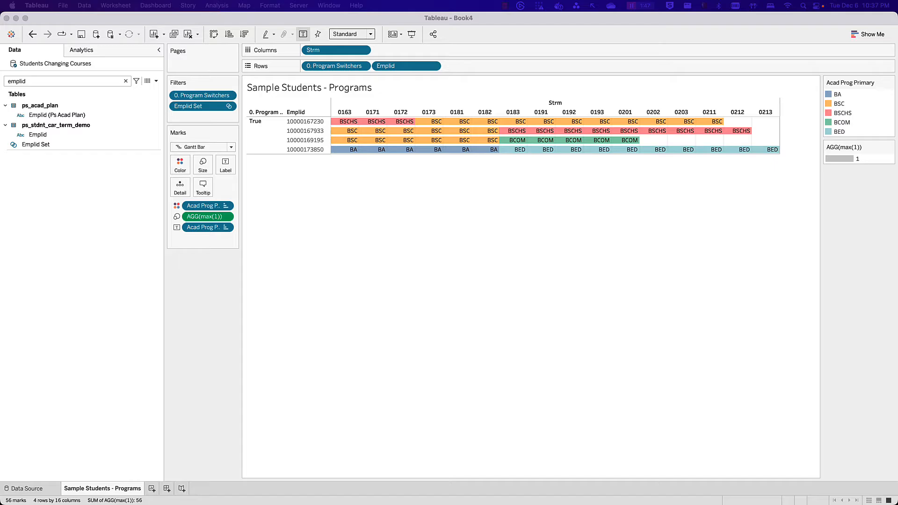
# - Duplicate the Sample Students - Programs worksheet and rename the copy as Sample Students - Courses Before Transfer
pyautogui.rightClick(116, 490)
pyautogui.click(144, 403)
pyautogui.rightClick(107, 495)
pyautogui.click(142, 400)
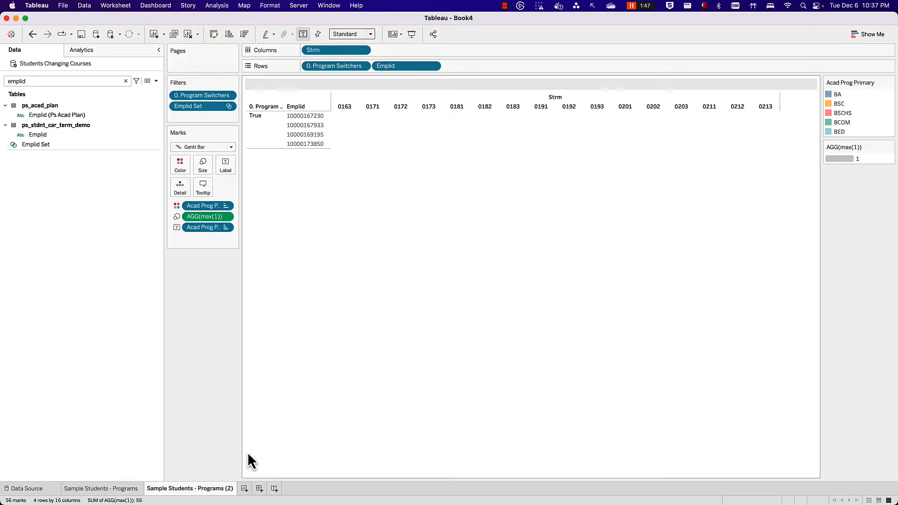
pyautogui.doubleClick(181, 490)
pyautogui.write('Sample Students - Courses Before Transfer')
pyautogui.press('Return')
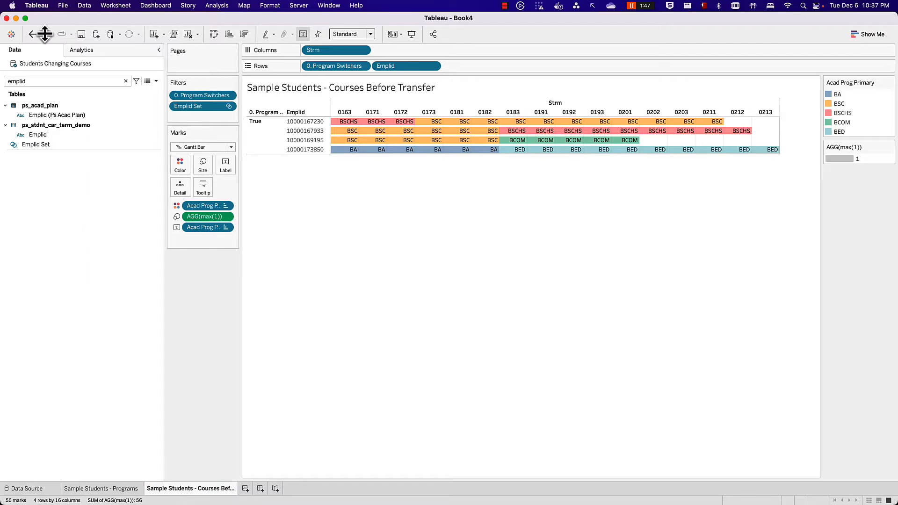
# - Add the ps_stdnt_enrl table to the Students Changing Courses data source and relate it on Acad Career = Acad Career (Ps Stdnt Enrl)
pyautogui.rightClick(44, 64)
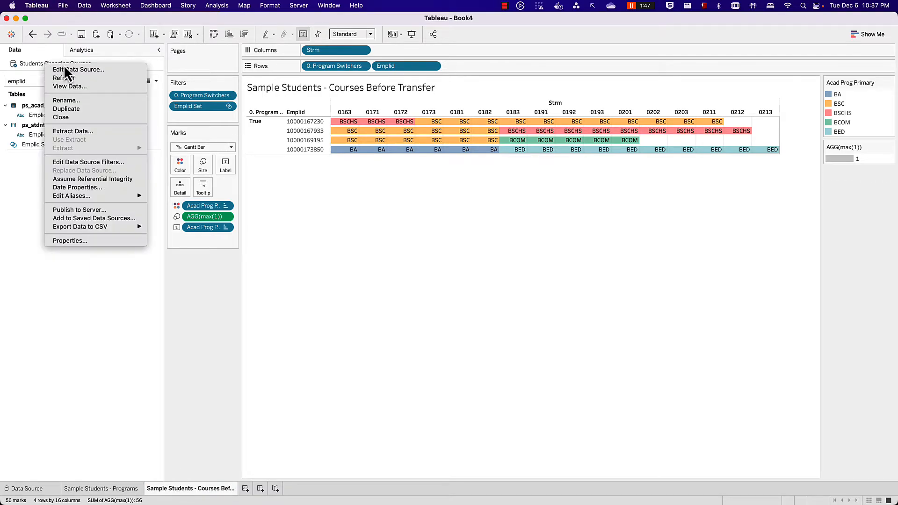
pyautogui.click(70, 69)
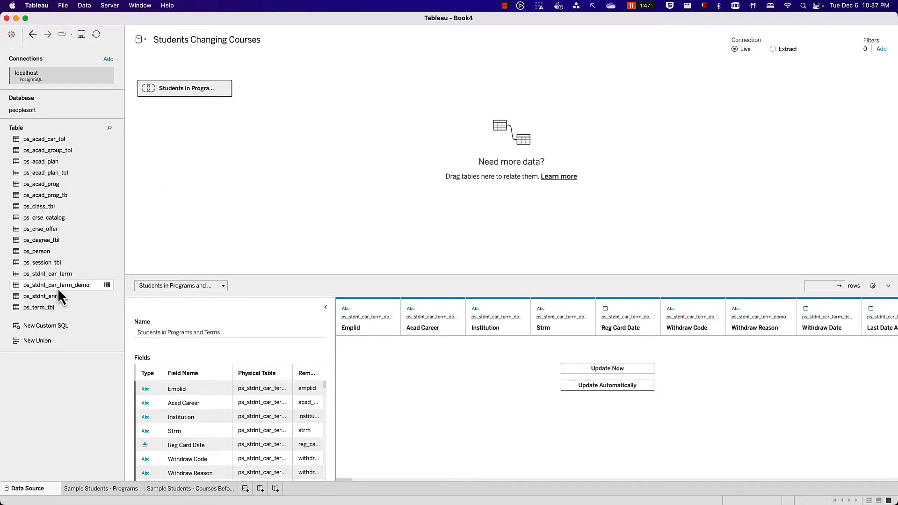
pyautogui.moveTo(56, 297); pyautogui.dragTo(375, 127)
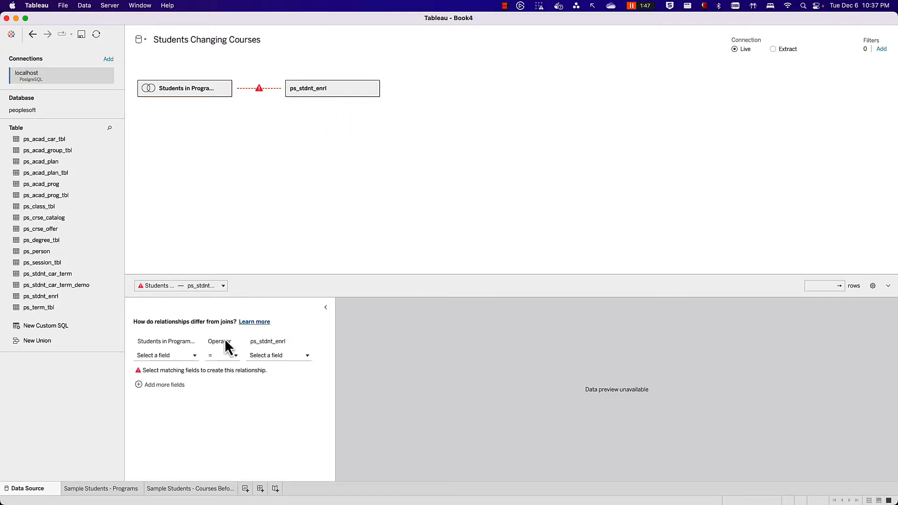
pyautogui.click(164, 356)
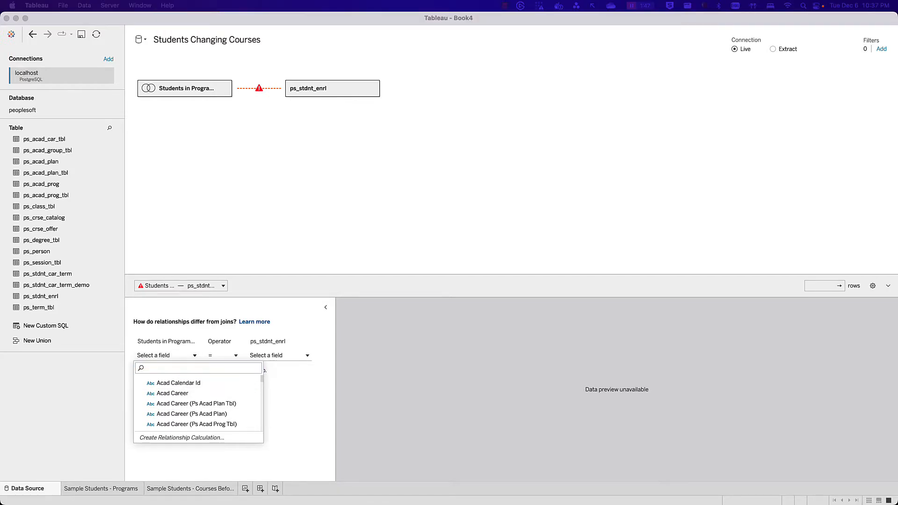
pyautogui.click(197, 394)
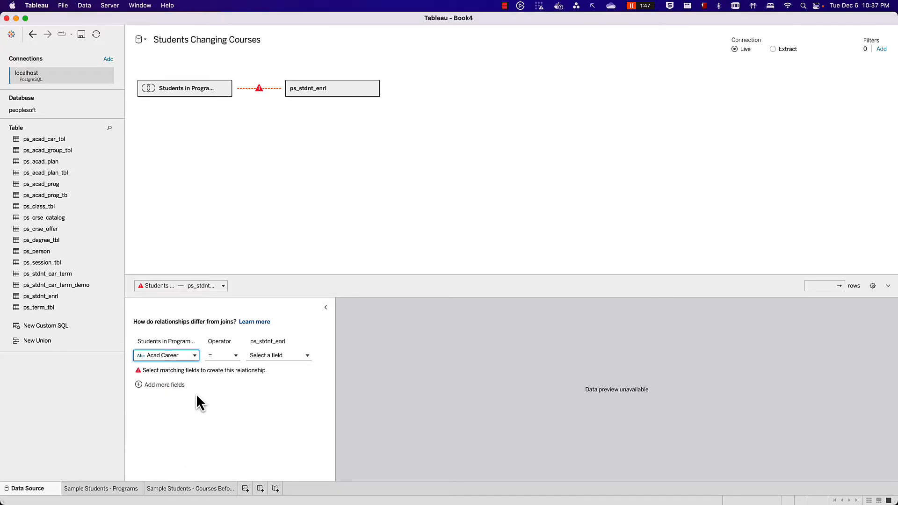
pyautogui.click(280, 355)
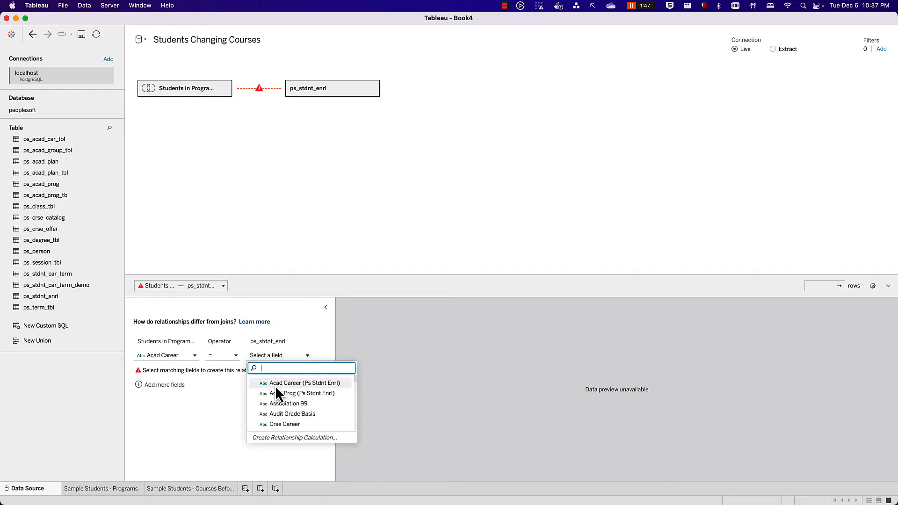
pyautogui.press('Return')
# - Add a second condition to the ps_stdnt_enrl relationship matching Emplid with Emplid (Ps Stdnt Enrl)
pyautogui.click(166, 373)
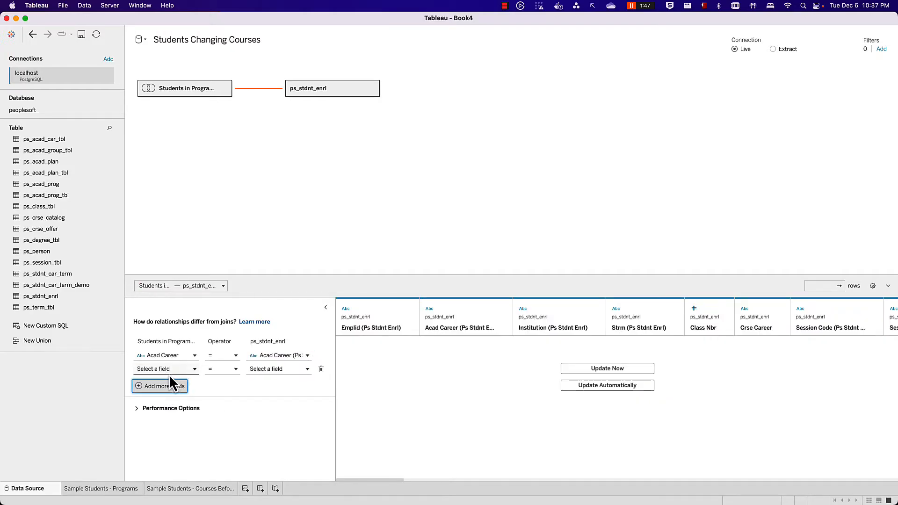
pyautogui.write('em')
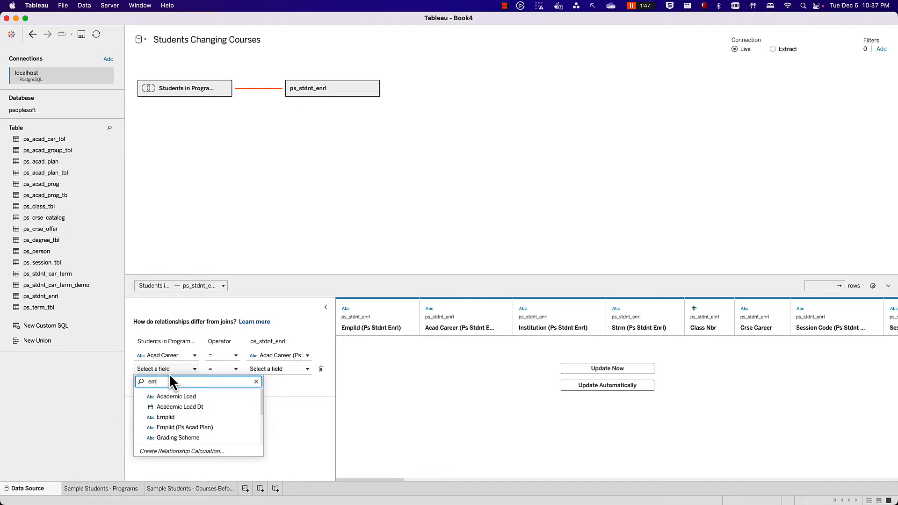
pyautogui.write('plid')
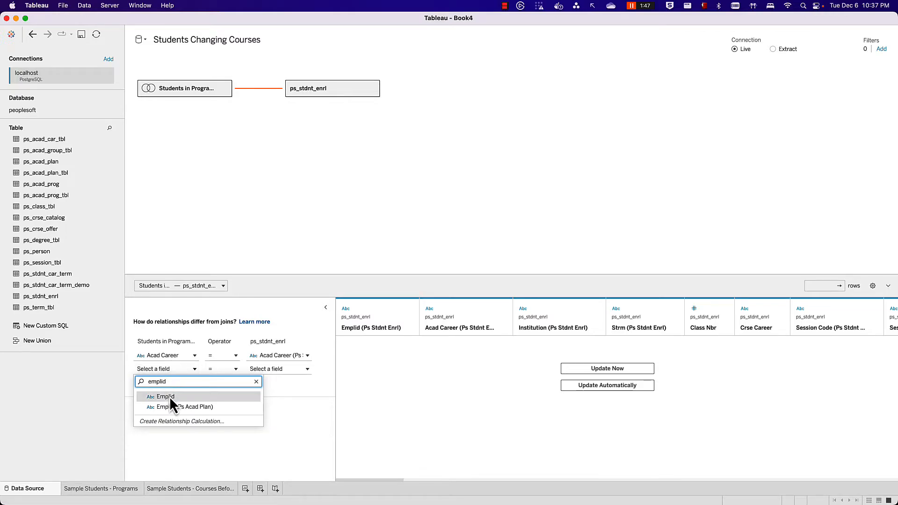
pyautogui.click(170, 397)
pyautogui.click(303, 369)
pyautogui.write('emplid')
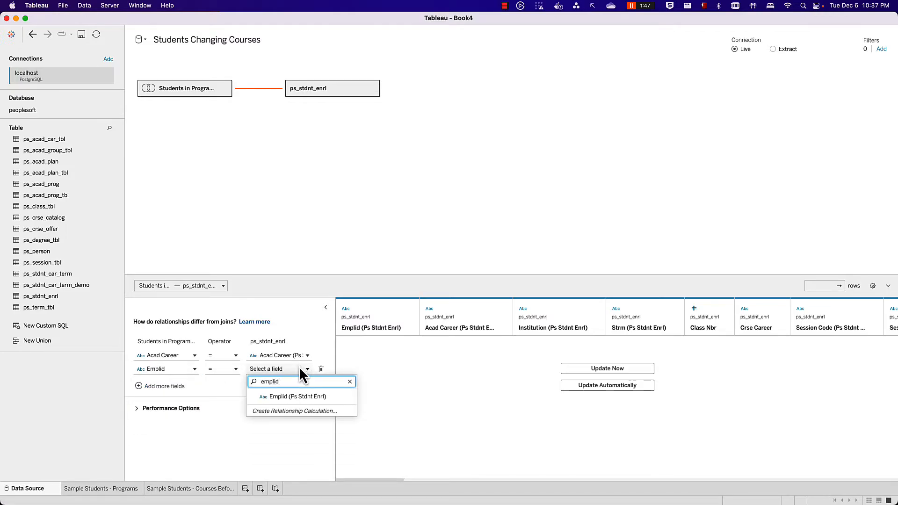
# - Add a third condition to the ps_stdnt_enrl relationship matching Strm with Strm (Ps Stdnt Enrl)
pyautogui.click(167, 387)
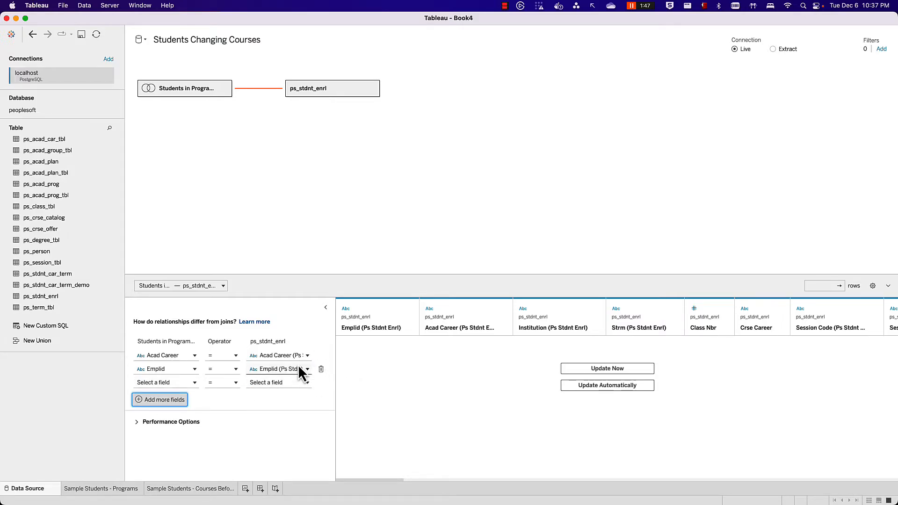
pyautogui.click(150, 381)
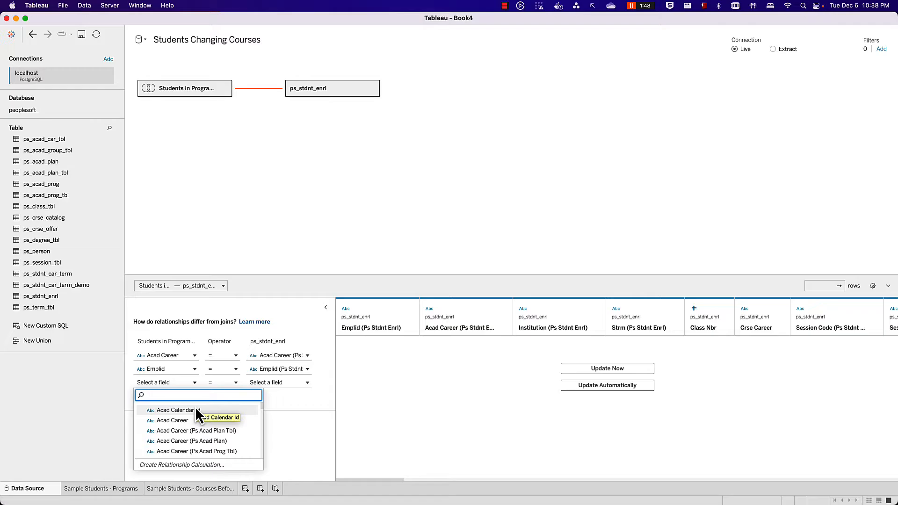
pyautogui.write('strm')
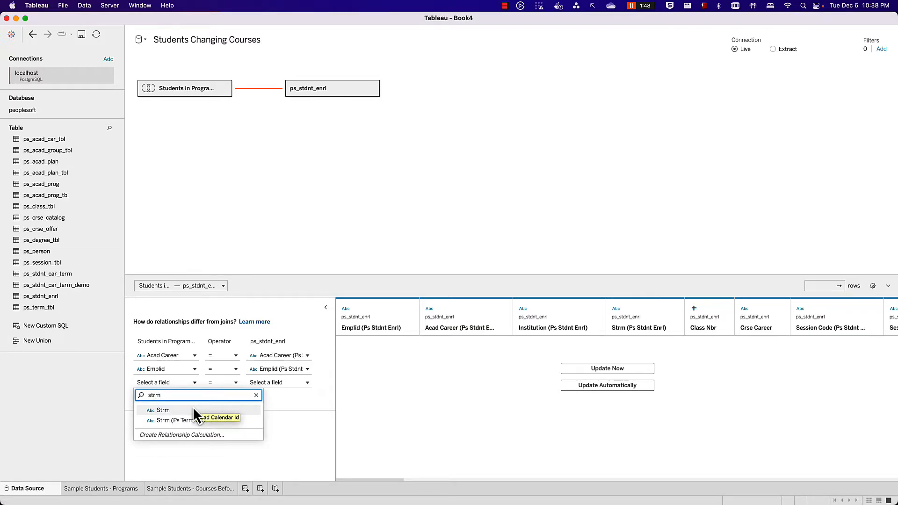
pyautogui.click(192, 406)
pyautogui.click(293, 383)
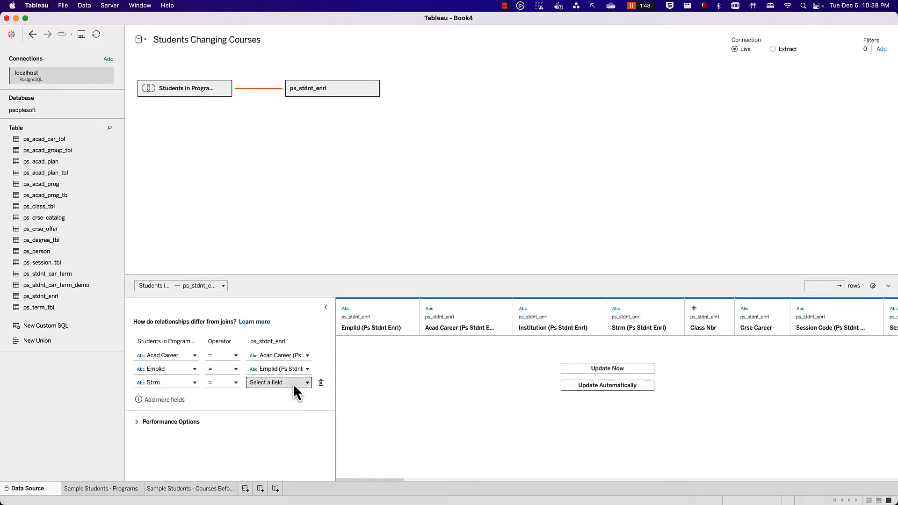
pyautogui.click(282, 415)
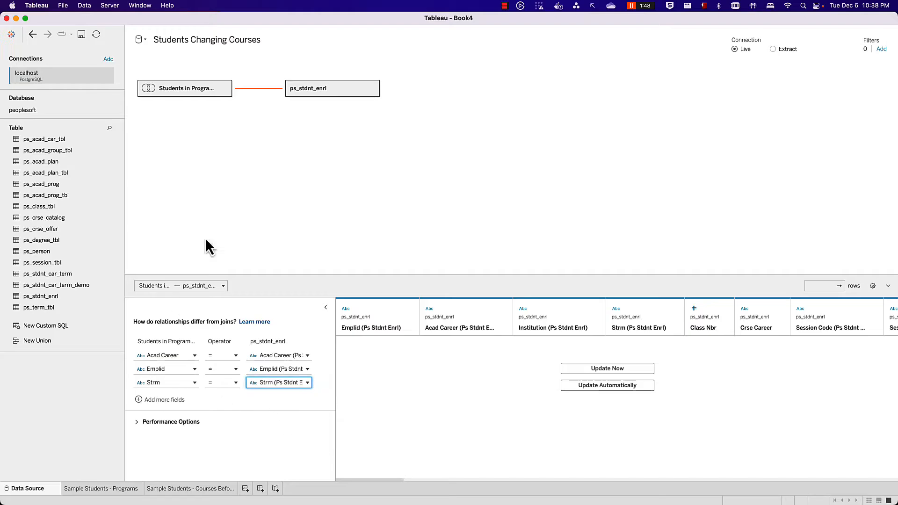
pyautogui.click(278, 194)
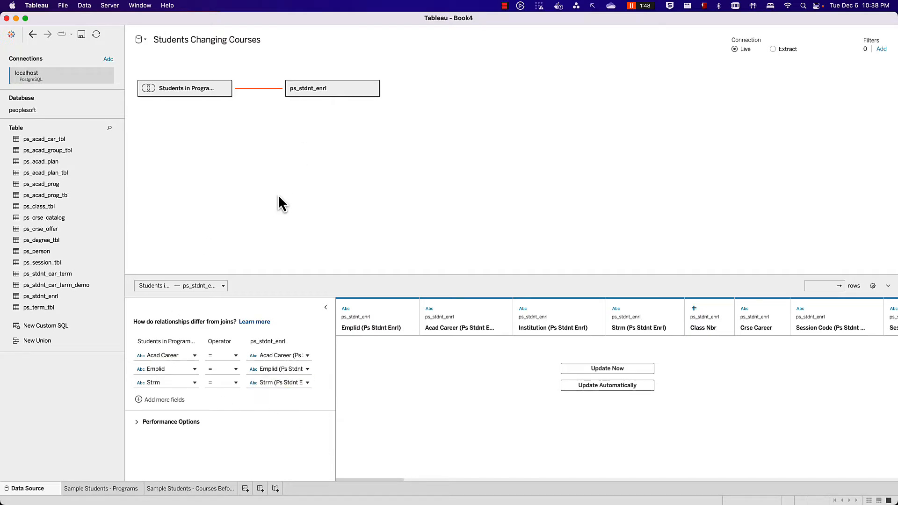
# - Inner-join ps_class_tbl inside the ps_stdnt_enrl logical table on Strm and Class Nbr, and return to the relationship canvas
pyautogui.click(373, 88)
pyautogui.click(382, 92)
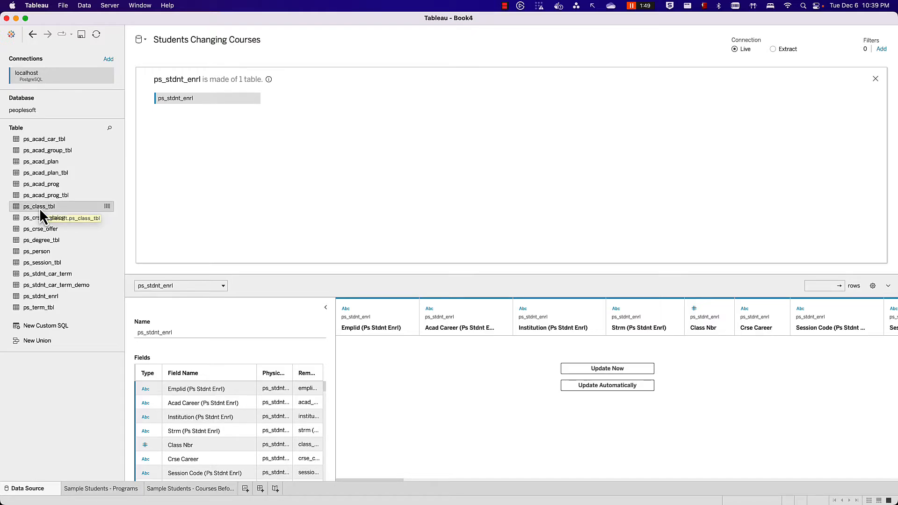
pyautogui.moveTo(40, 208); pyautogui.dragTo(396, 122)
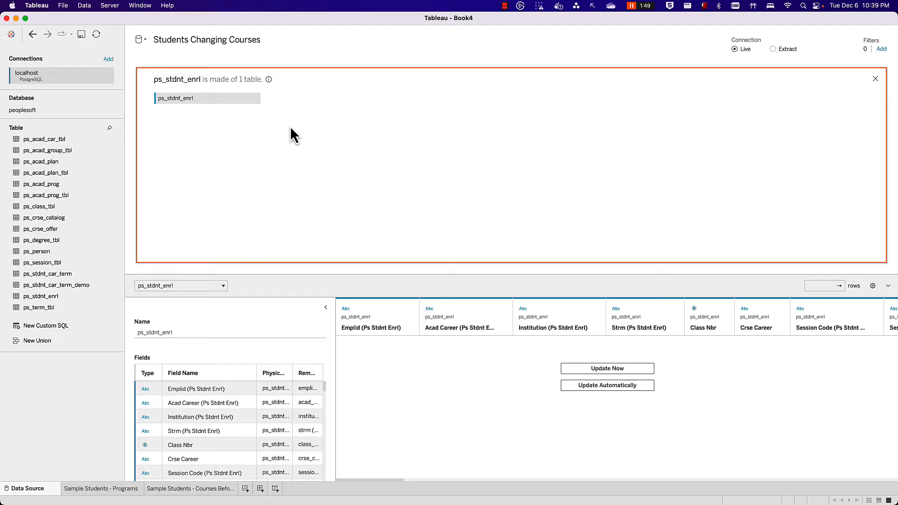
pyautogui.moveTo(290, 127); pyautogui.dragTo(301, 116)
pyautogui.click(288, 101)
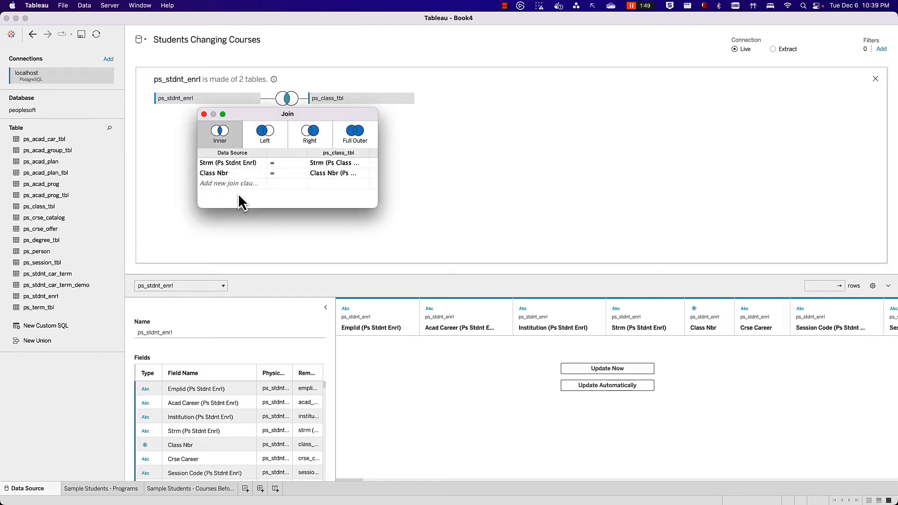
pyautogui.click(203, 114)
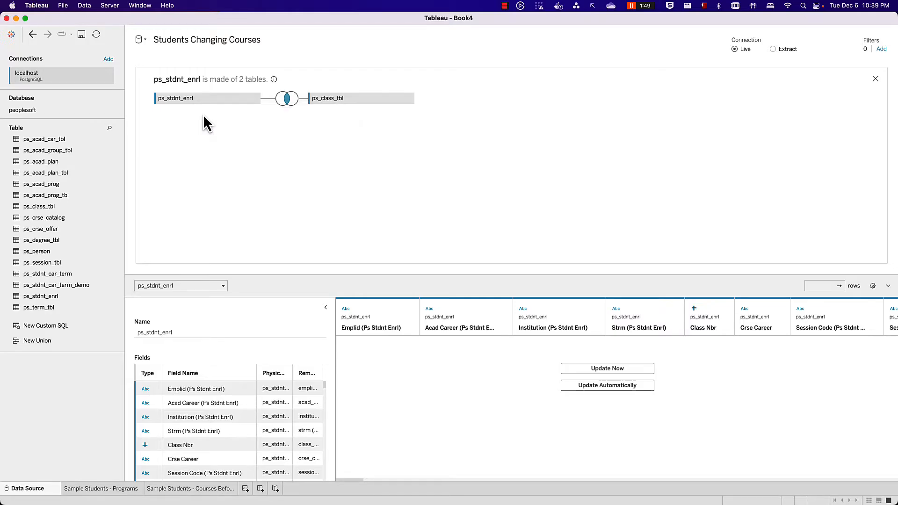
pyautogui.click(876, 80)
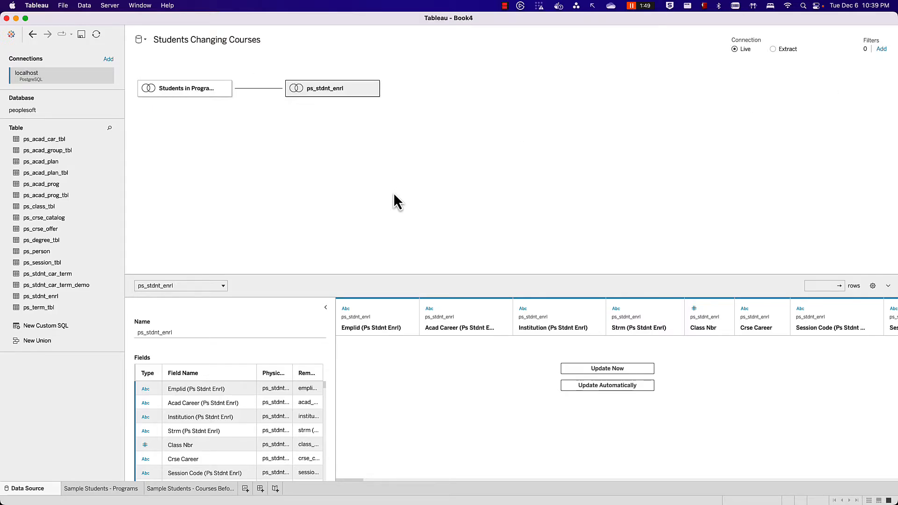
# - Rename the ps_stdnt_enrl logical table as Courses
pyautogui.click(371, 87)
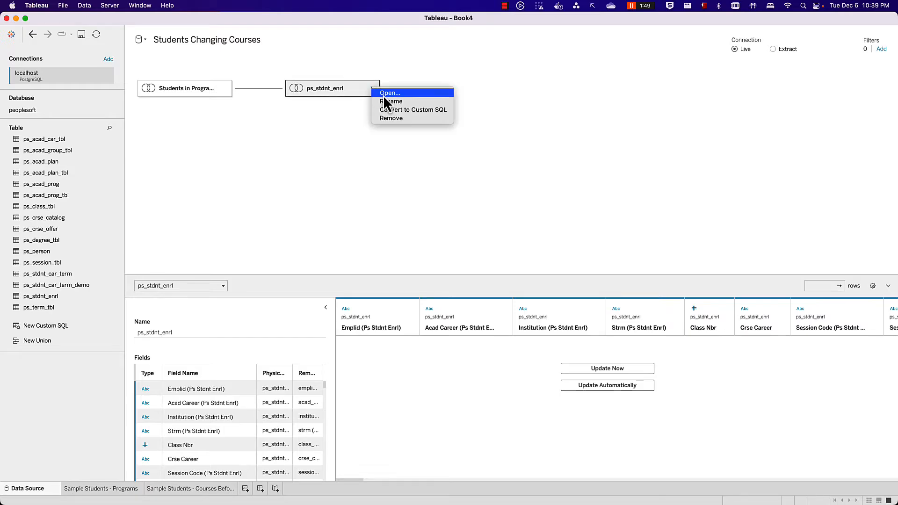
pyautogui.click(385, 102)
pyautogui.write('Courses')
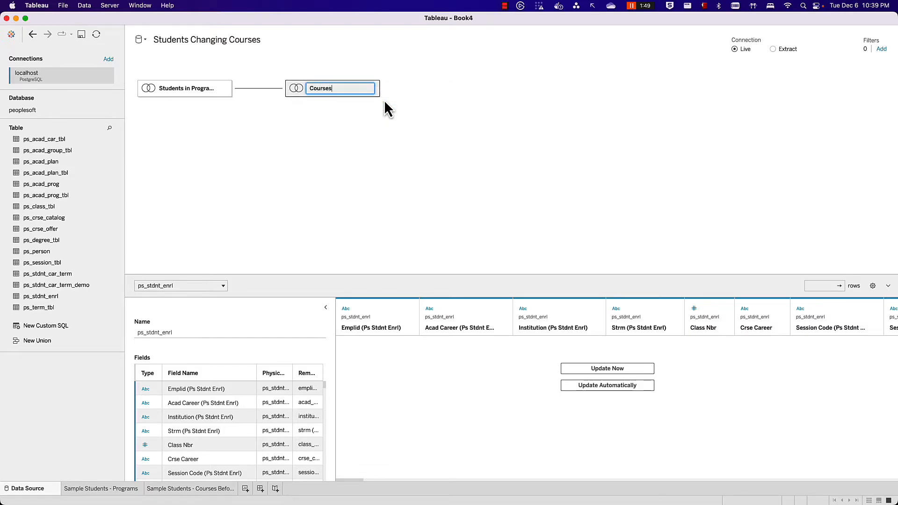
pyautogui.press('Return')
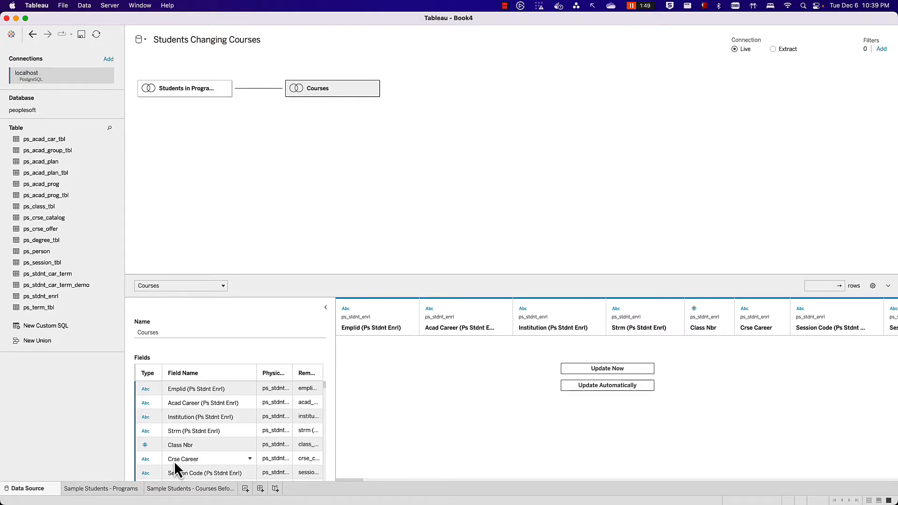
# - Go to the Sample Students - Courses Before Transfer worksheet, clear the field search and collapse the Courses table
pyautogui.click(188, 492)
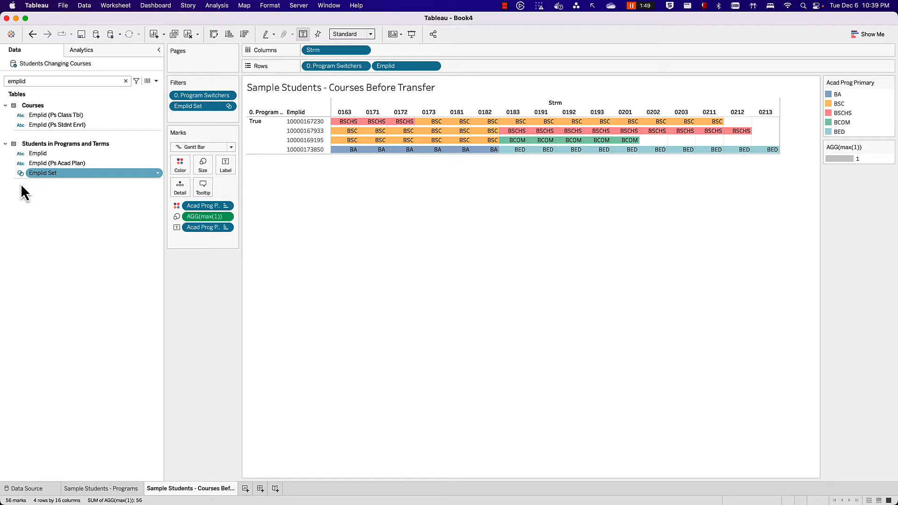
pyautogui.click(57, 81)
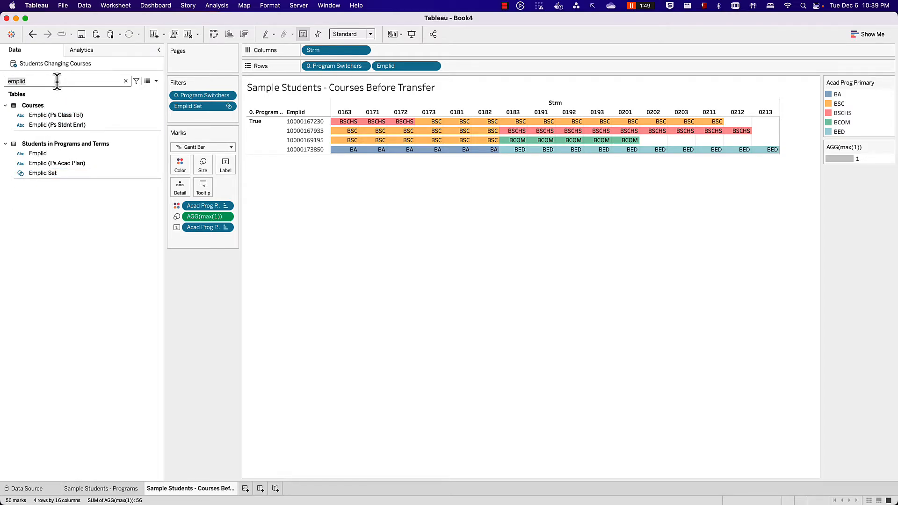
pyautogui.click(125, 80)
pyautogui.click(5, 105)
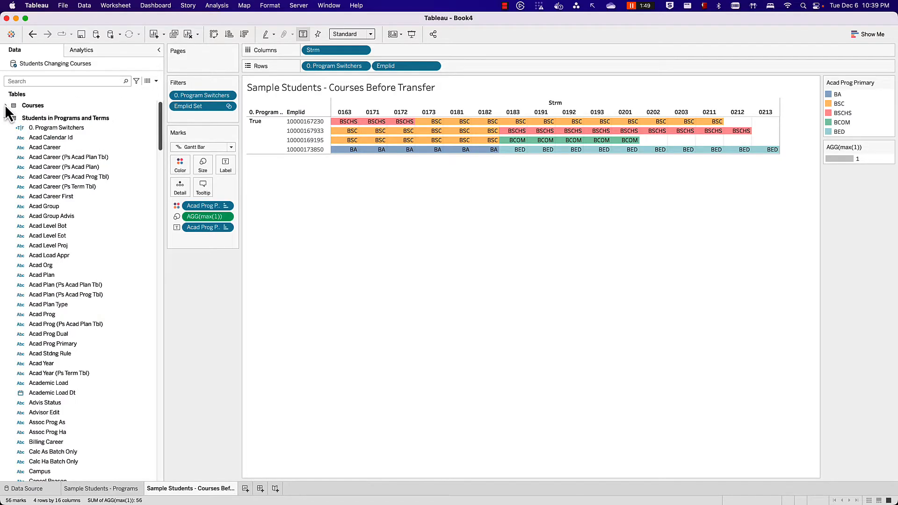
pyautogui.click(6, 118)
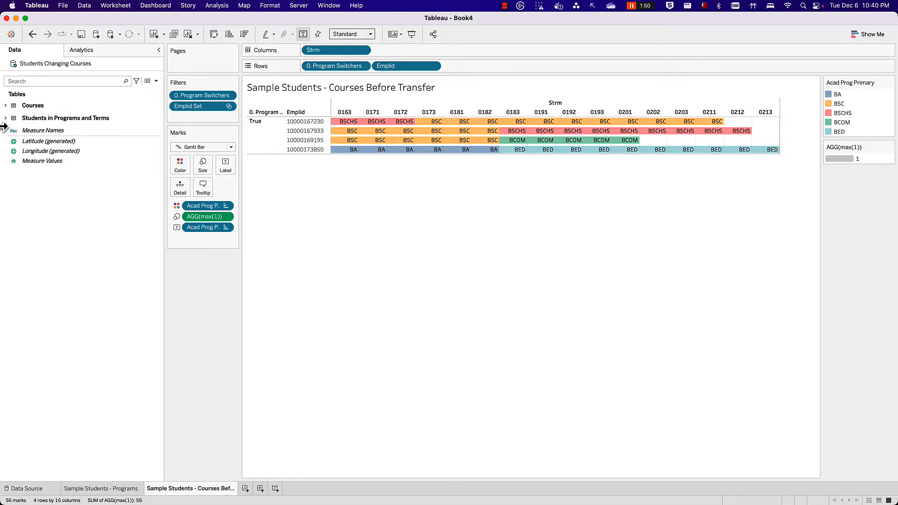
pyautogui.click(5, 118)
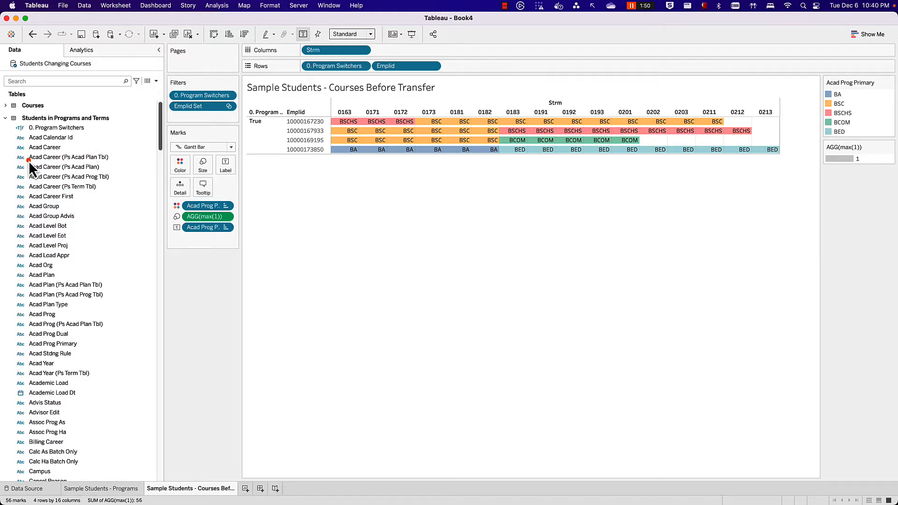
# - Hide the four duplicate Acad Career fields from Ps Acad Plan Tbl, Ps Acad Plan, Ps Acad Prog Tbl and Ps Term Tbl
pyautogui.moveTo(7, 149)
pyautogui.mouseDown()
pyautogui.moveTo(117, 206)
pyautogui.moveTo(129, 195)
pyautogui.mouseUp()
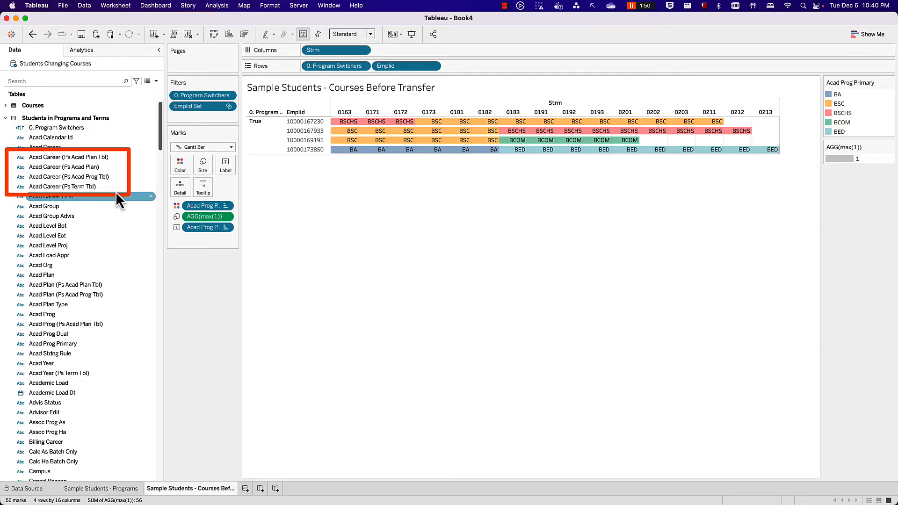
pyautogui.click(87, 159)
pyautogui.keyDown('shift'); pyautogui.click(85, 186); pyautogui.keyUp('shift')
pyautogui.rightClick(85, 186)
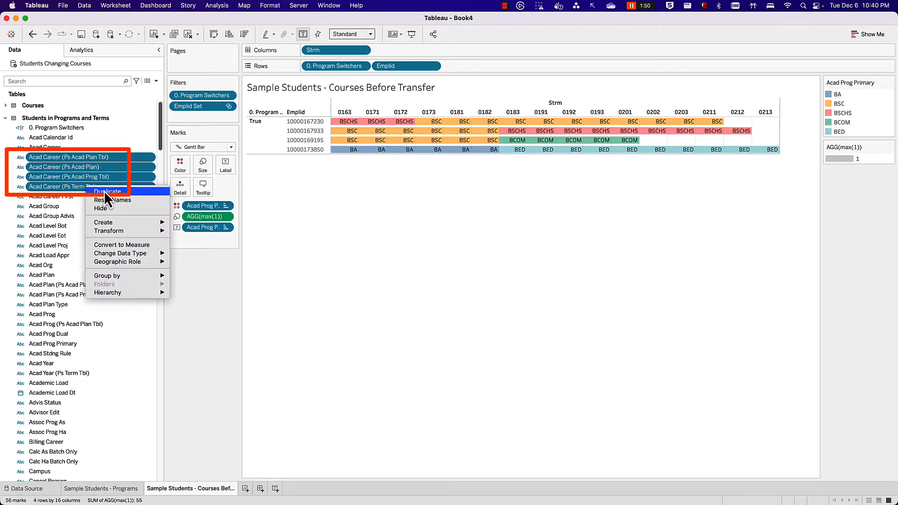
pyautogui.click(106, 207)
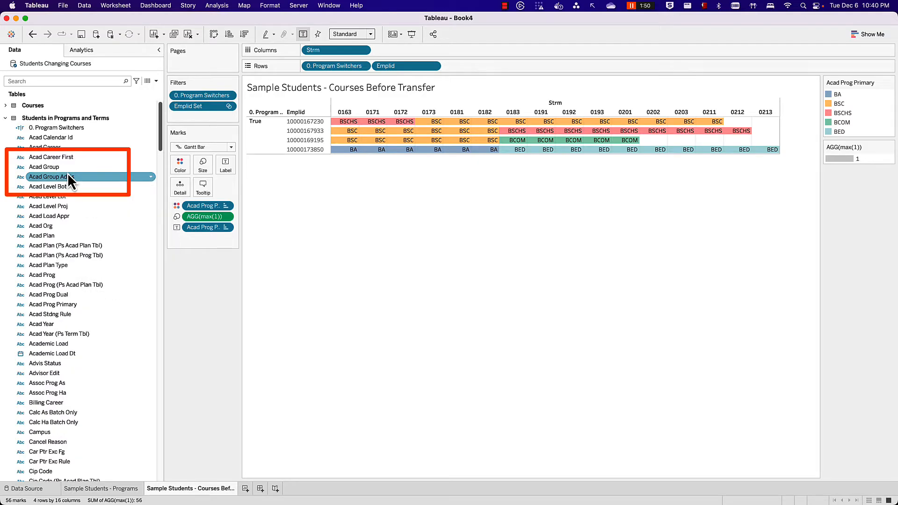
pyautogui.click(54, 148)
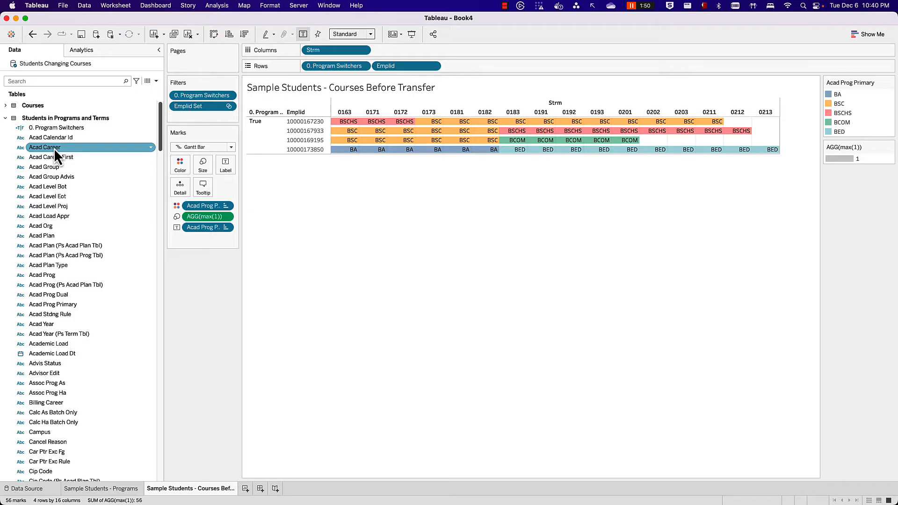
pyautogui.rightClick(51, 62)
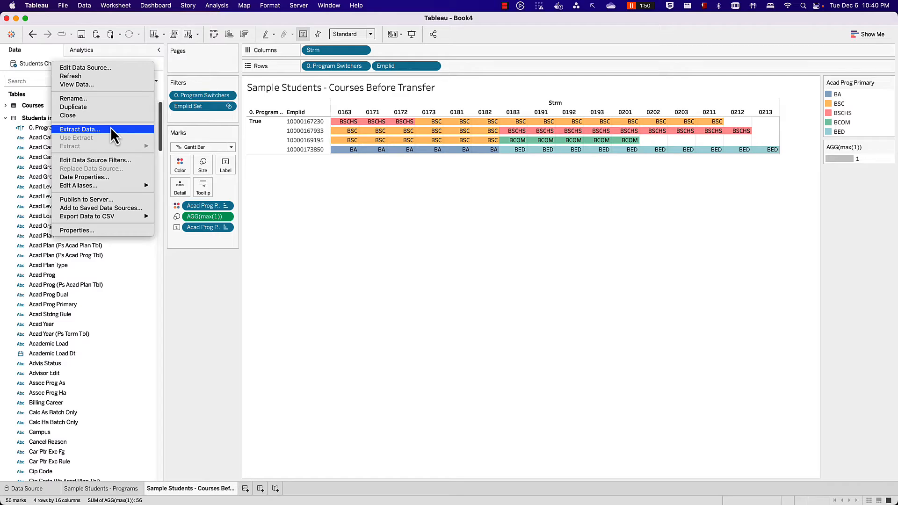
pyautogui.click(403, 296)
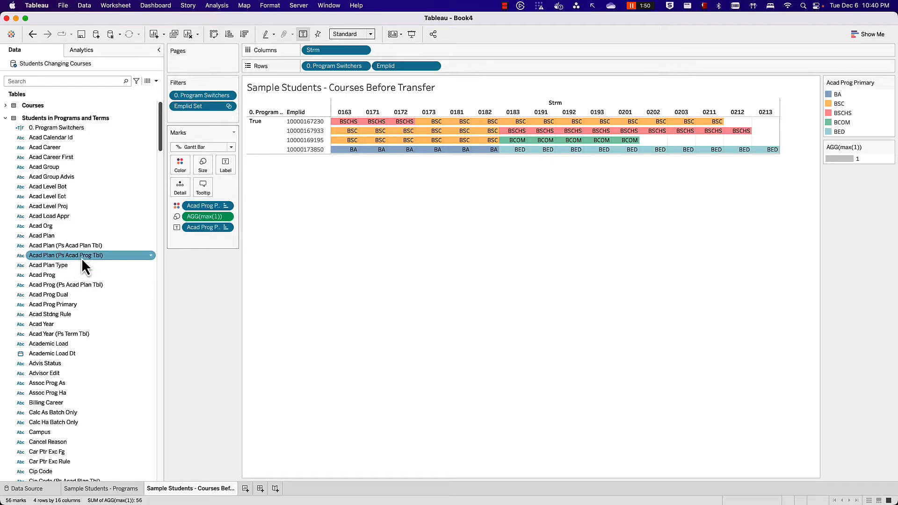
pyautogui.hotkey('ctrl', 'alt', 'Right')
pyautogui.hotkey('ctrl', 'alt', 'Return')
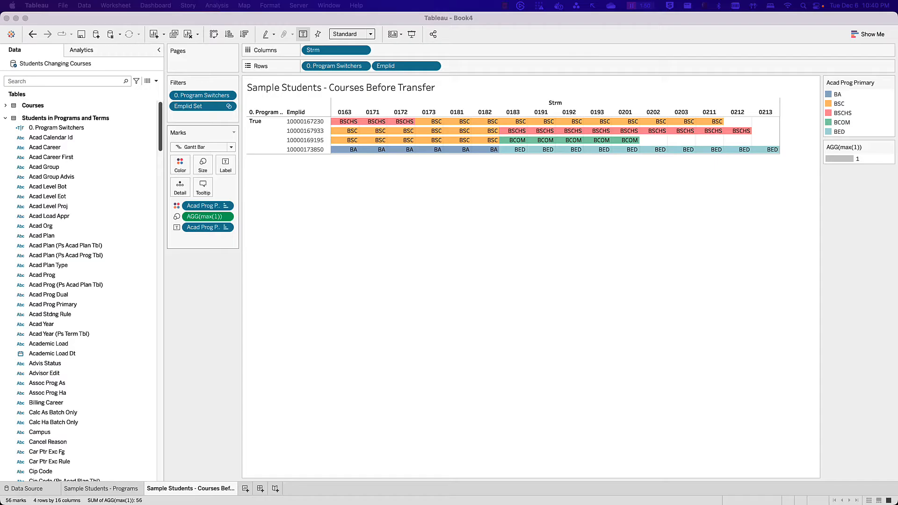
pyautogui.click(86, 194)
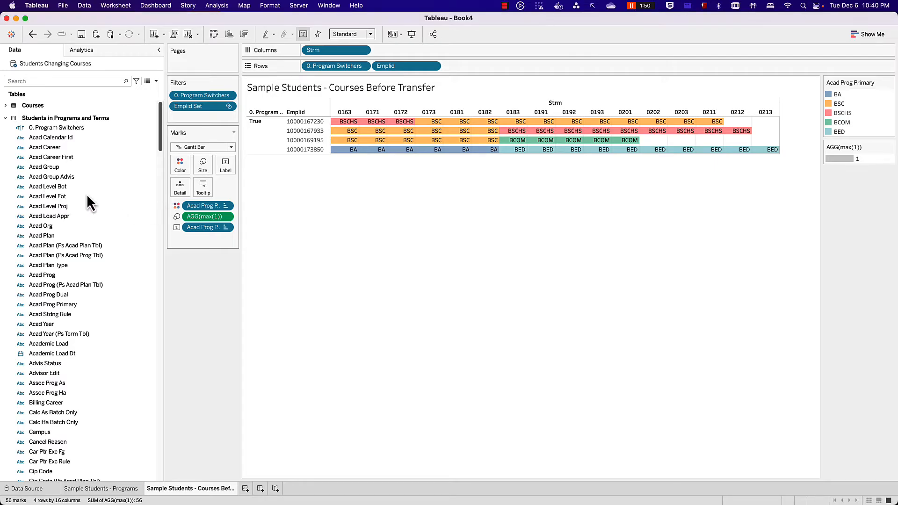
pyautogui.click(86, 196)
# - Find the Subject field with the search "sub" and create a calculated field from it named Subject + Catalog Nbr
pyautogui.click(27, 81)
pyautogui.write('sub')
pyautogui.click(43, 113)
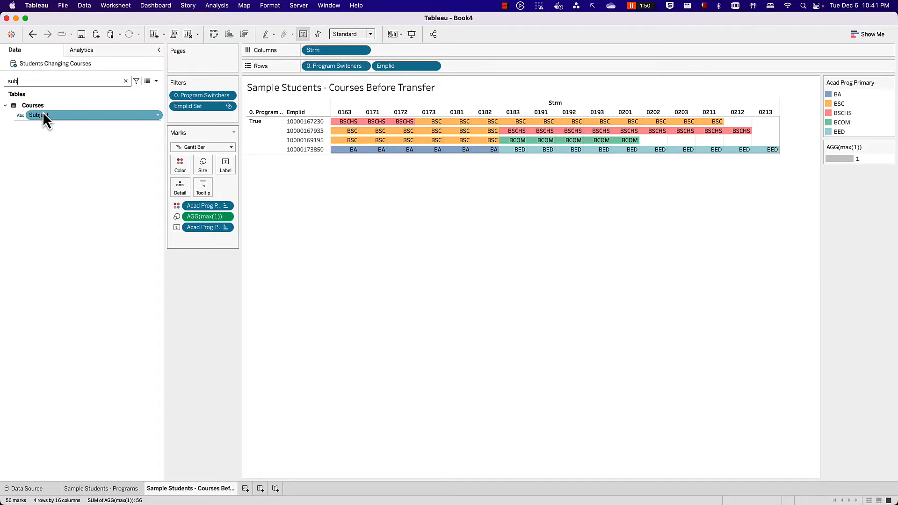
pyautogui.rightClick(43, 111)
pyautogui.moveTo(105, 178)
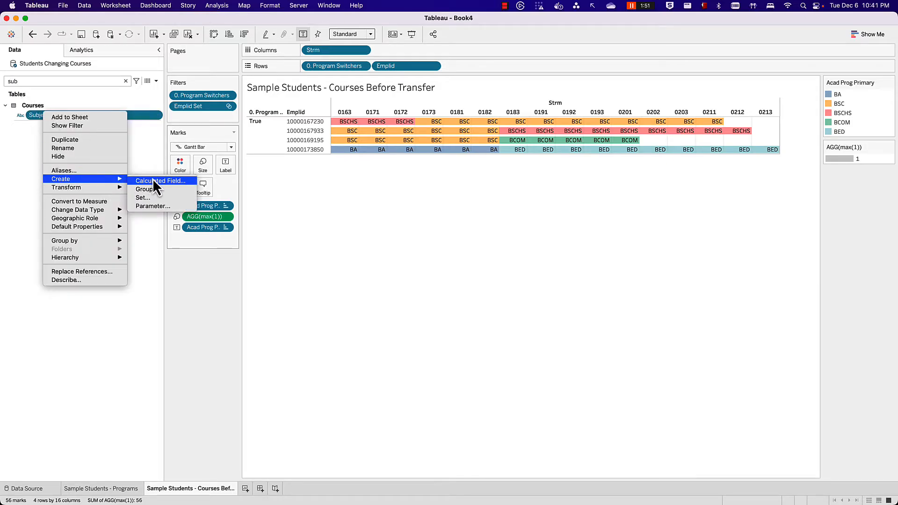
pyautogui.click(153, 180)
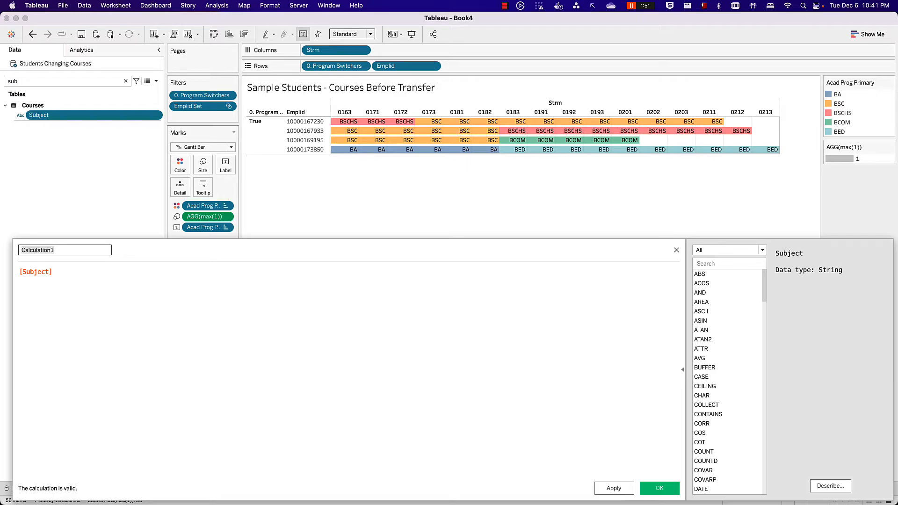
pyautogui.write('Suybj')
pyautogui.press('BackSpace')
pyautogui.press('BackSpace')
pyautogui.press('BackSpace')
pyautogui.write('bject + Catalog Nbr')
# - Complete the calculation as [Subject] + " " + [Catalog Nbr] and save the field
pyautogui.click(262, 330)
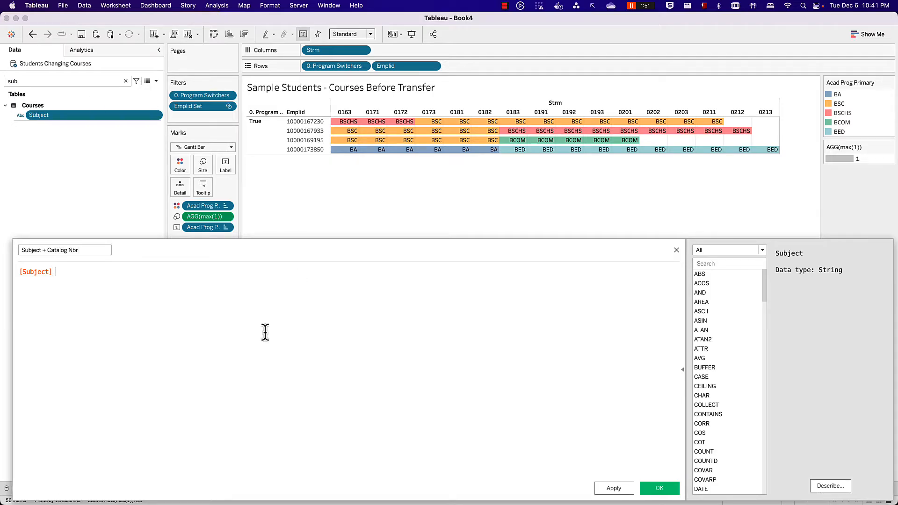
pyautogui.write('+ " " +')
pyautogui.write(' [Catalog Nbr]')
pyautogui.press('Return')
pyautogui.click(659, 488)
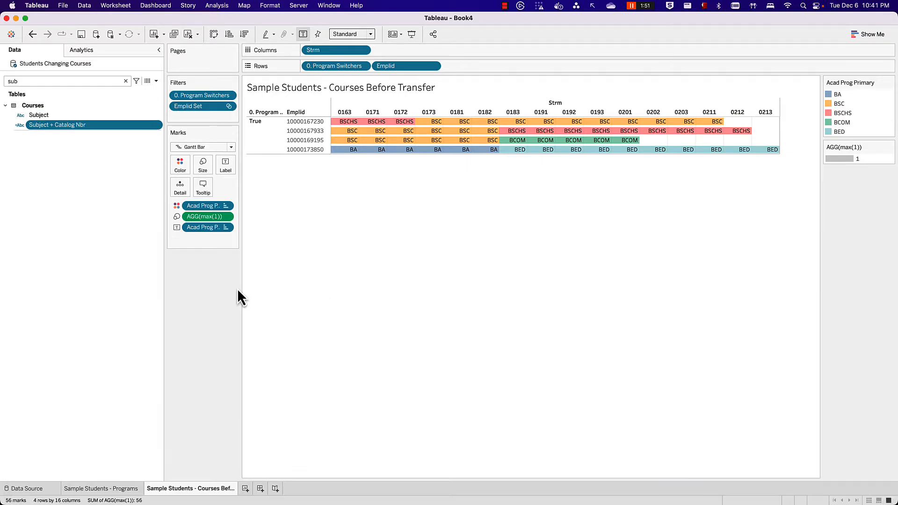
# - Replace Acad Prog Primary as the Gantt bars' label with the Subject + Catalog Nbr field
pyautogui.click(43, 117)
pyautogui.click(44, 124)
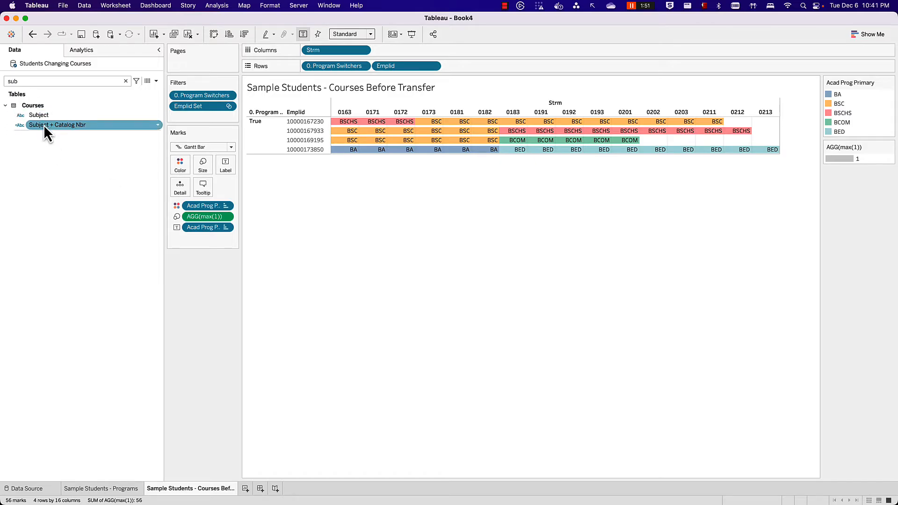
pyautogui.click(43, 116)
pyautogui.keyDown('super'); pyautogui.click(47, 123); pyautogui.keyUp('super')
pyautogui.click(44, 125)
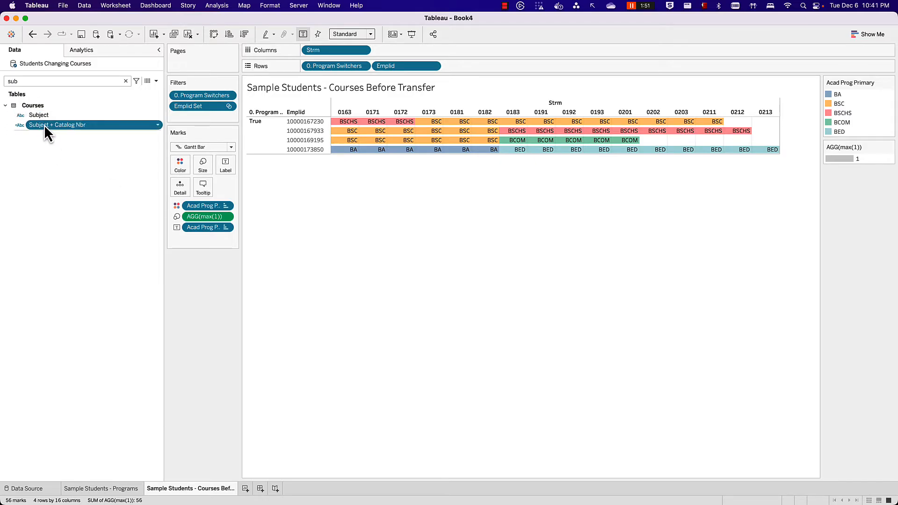
pyautogui.moveTo(44, 124); pyautogui.dragTo(136, 158)
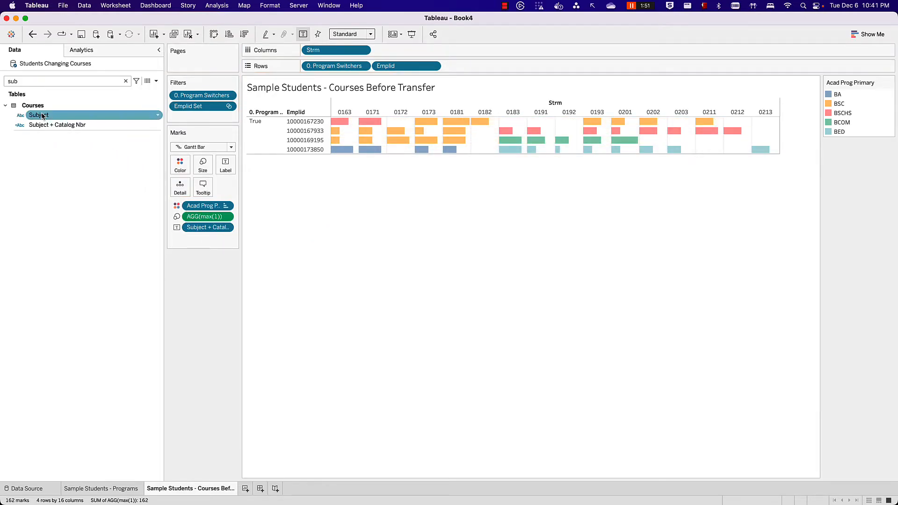
# - Color the marks by Subject instead of Acad Prog Primary, remove the max(1) size field, and change the mark type to Square
pyautogui.moveTo(42, 116); pyautogui.dragTo(19, 220)
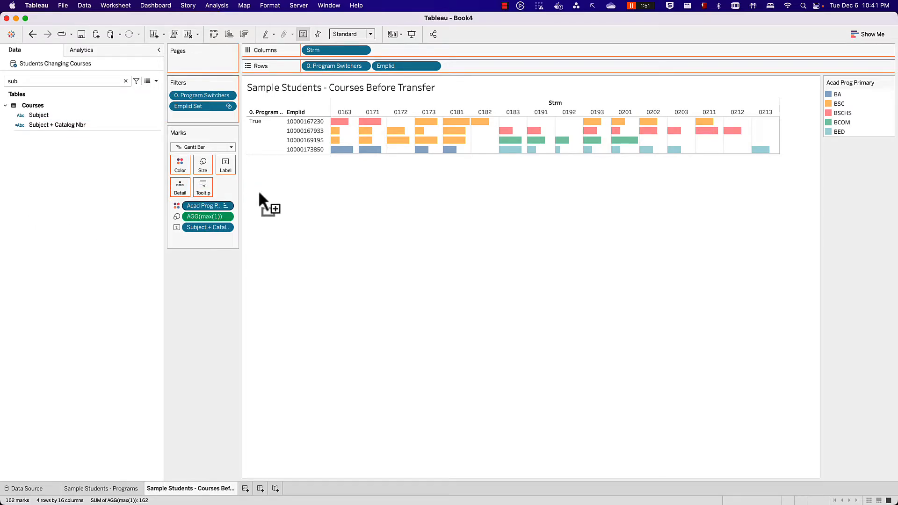
pyautogui.moveTo(196, 215); pyautogui.dragTo(210, 315)
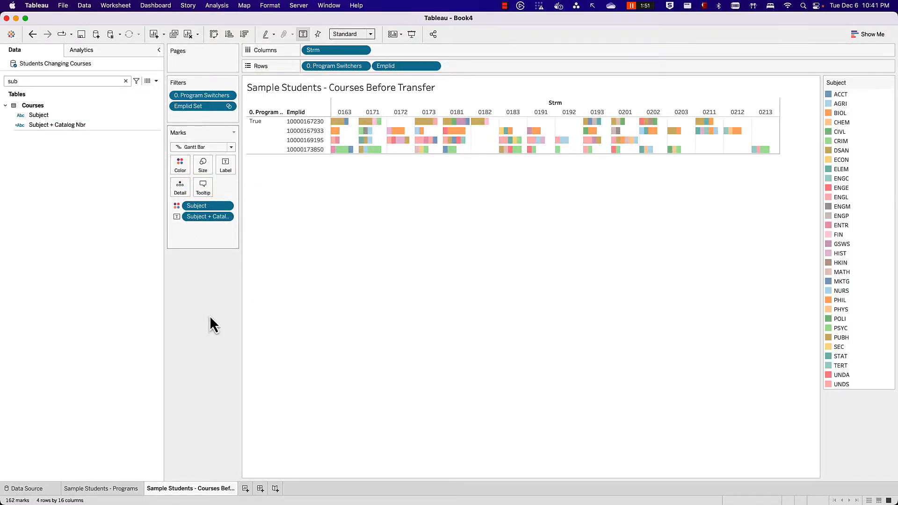
pyautogui.click(183, 148)
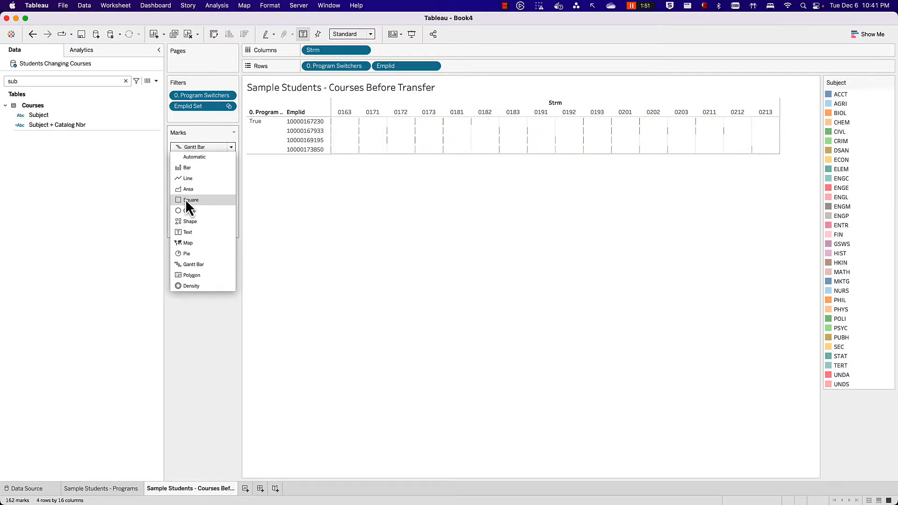
pyautogui.click(186, 200)
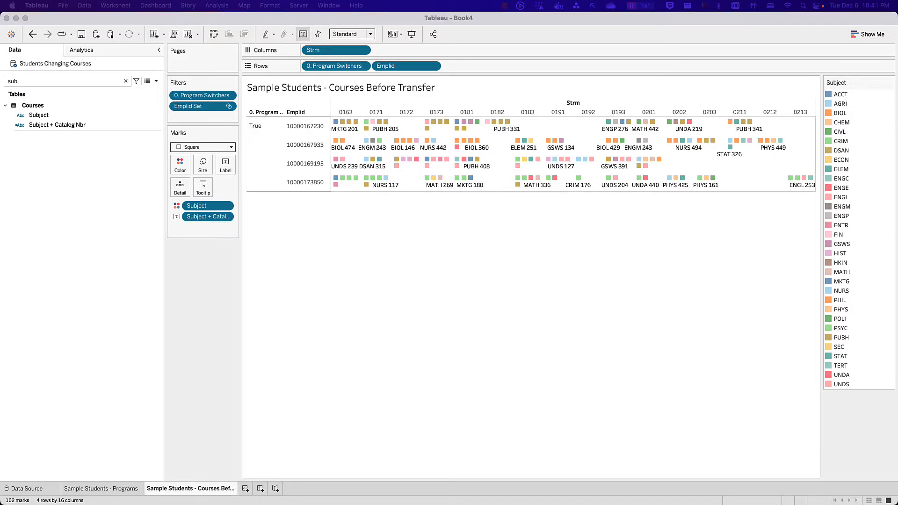
pyautogui.rightClick(94, 213)
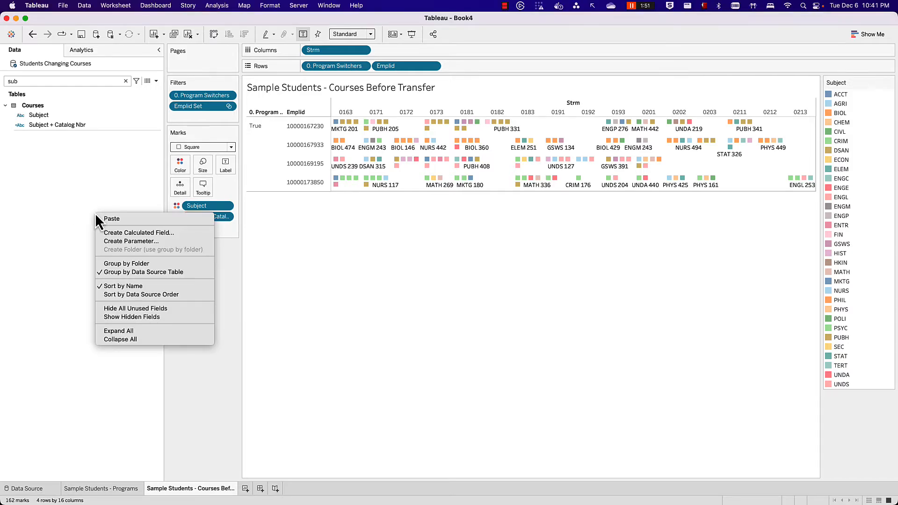
pyautogui.click(118, 215)
pyautogui.rightClick(103, 215)
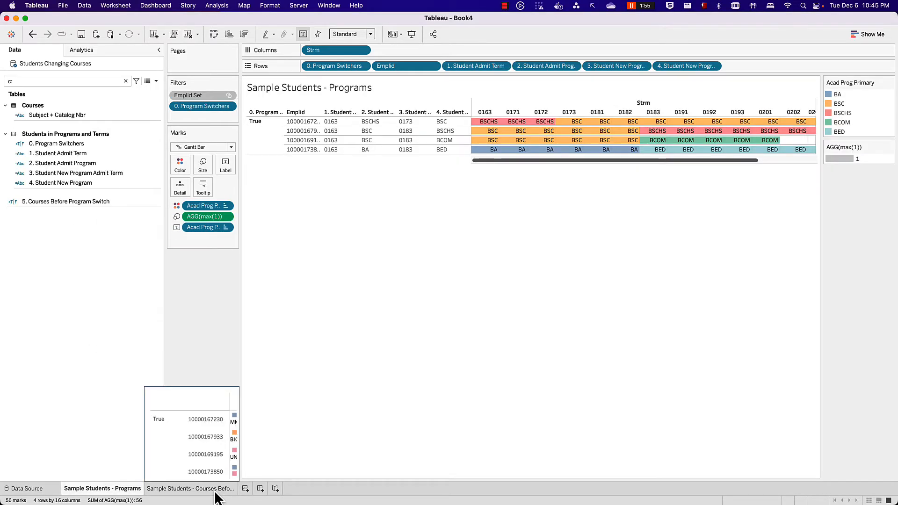
# - Filter the Sample Students - Courses Before Transfer worksheet to the True value of 5. Courses Before Program Switch
pyautogui.click(213, 489)
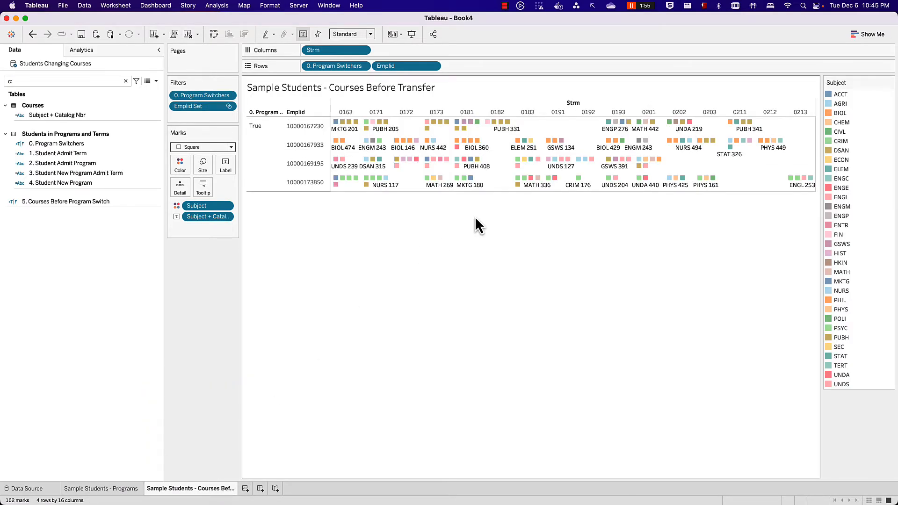
pyautogui.click(71, 164)
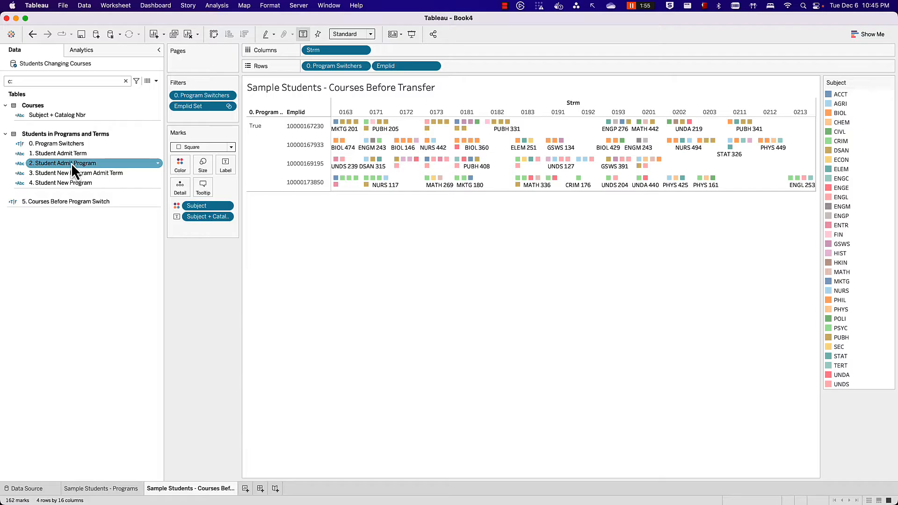
pyautogui.click(80, 202)
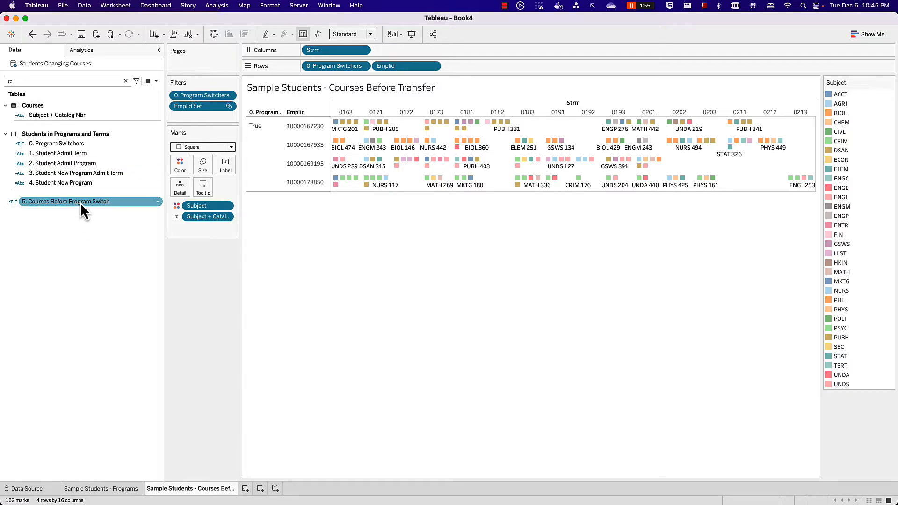
pyautogui.moveTo(74, 201); pyautogui.dragTo(206, 111)
pyautogui.click(343, 192)
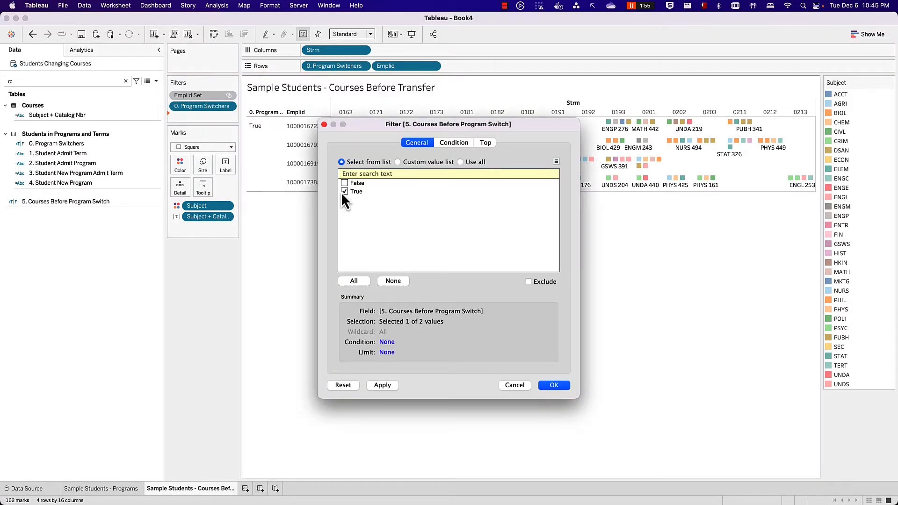
pyautogui.press('Return')
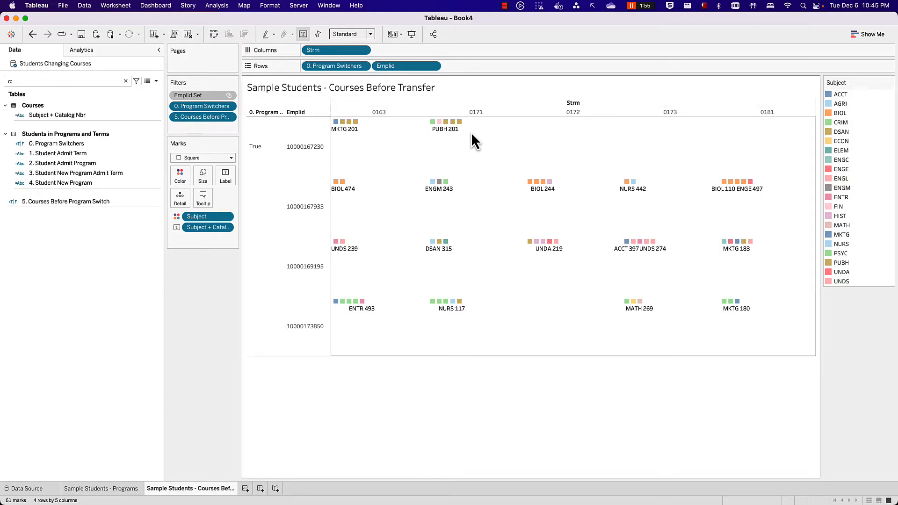
# - Add 2. Student Admit Program and 3. Student New Program Admit Term to the rows after Emplid
pyautogui.moveTo(315, 113); pyautogui.dragTo(522, 156)
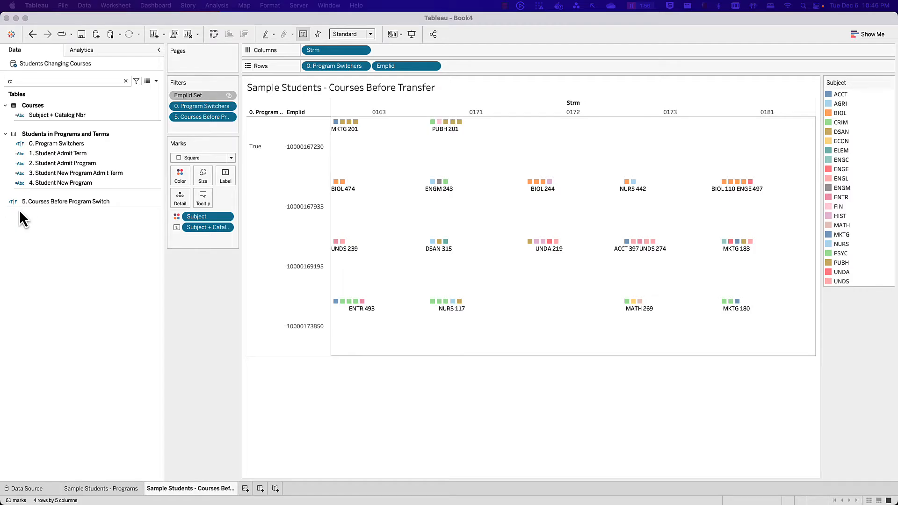
pyautogui.click(51, 163)
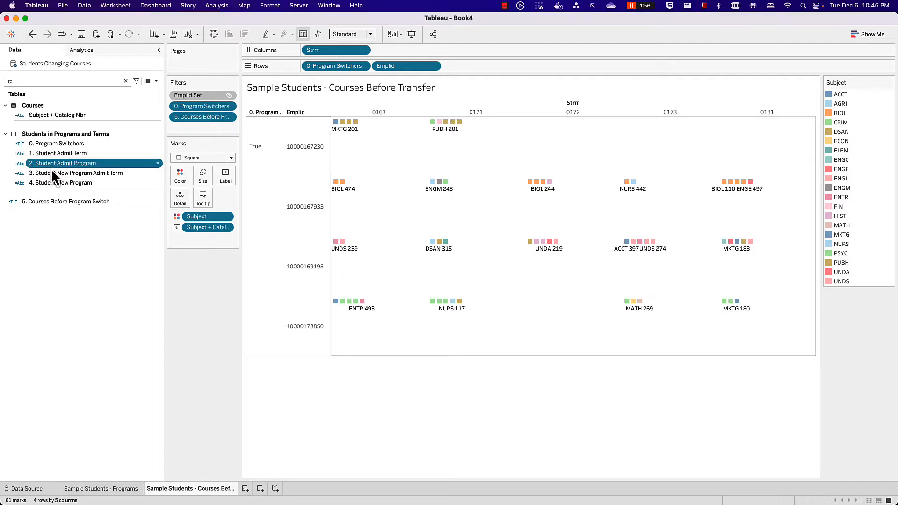
pyautogui.moveTo(68, 159); pyautogui.dragTo(499, 66)
pyautogui.doubleClick(73, 172)
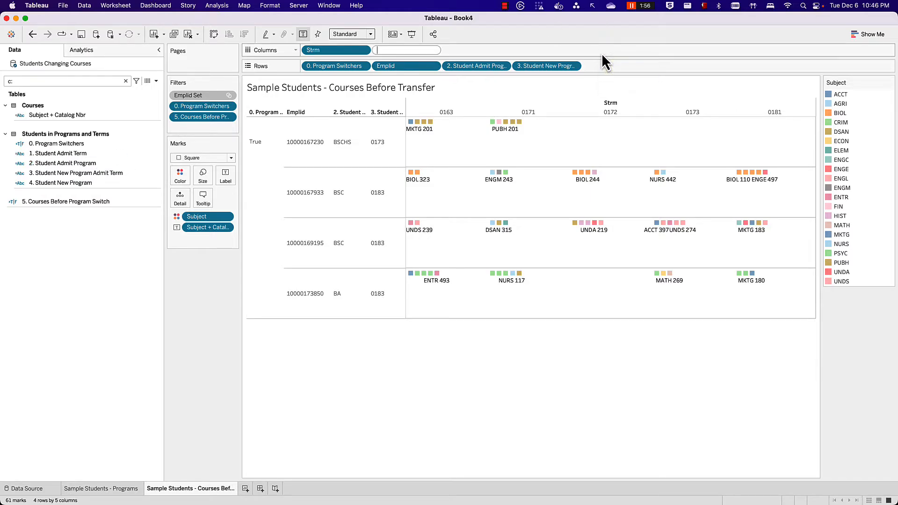
# - Add an ad hoc index() calculation at the end of the rows
pyautogui.doubleClick(601, 65)
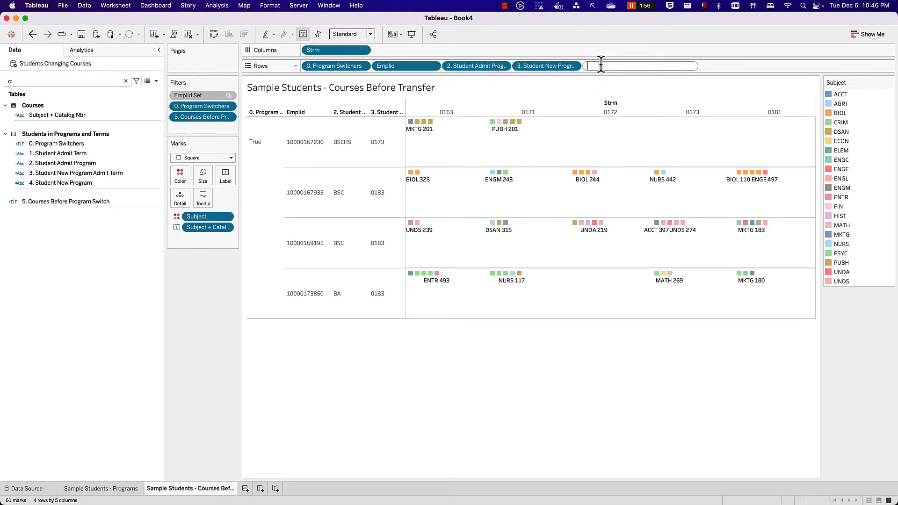
pyautogui.write('index()')
pyautogui.press('Return')
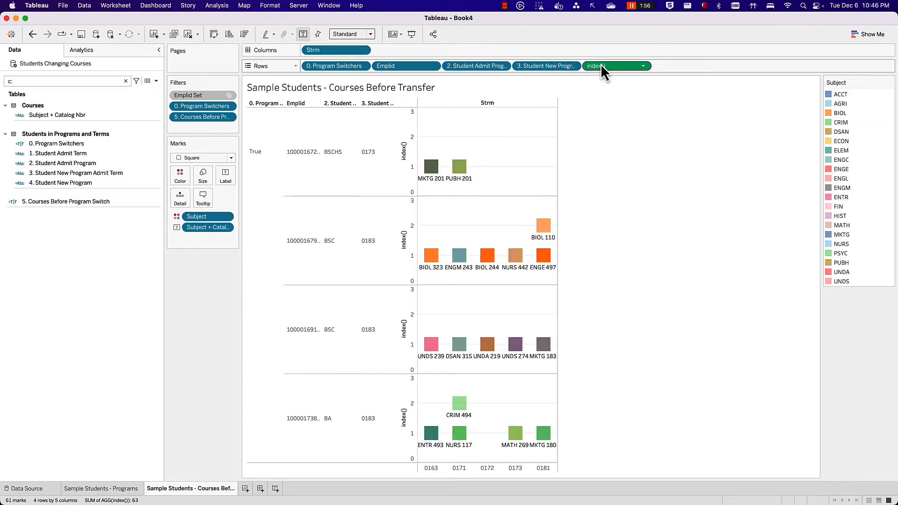
# - Edit the index() table calculation to compute using the specific dimensions Subject and Subject + Catalog Nbr only
pyautogui.rightClick(603, 65)
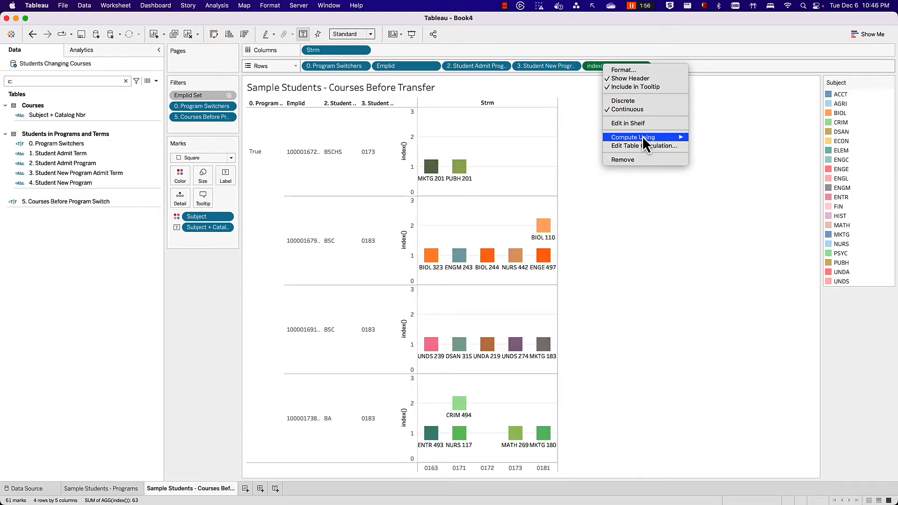
pyautogui.moveTo(644, 142)
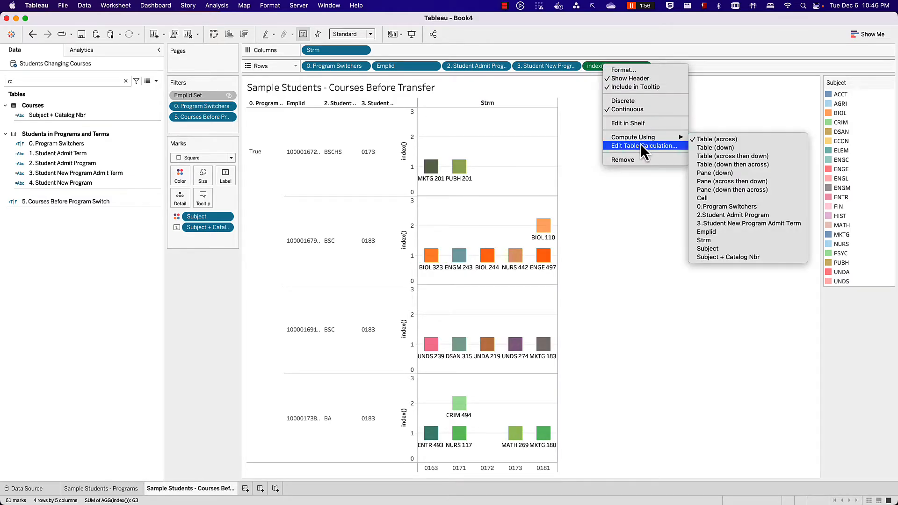
pyautogui.click(641, 143)
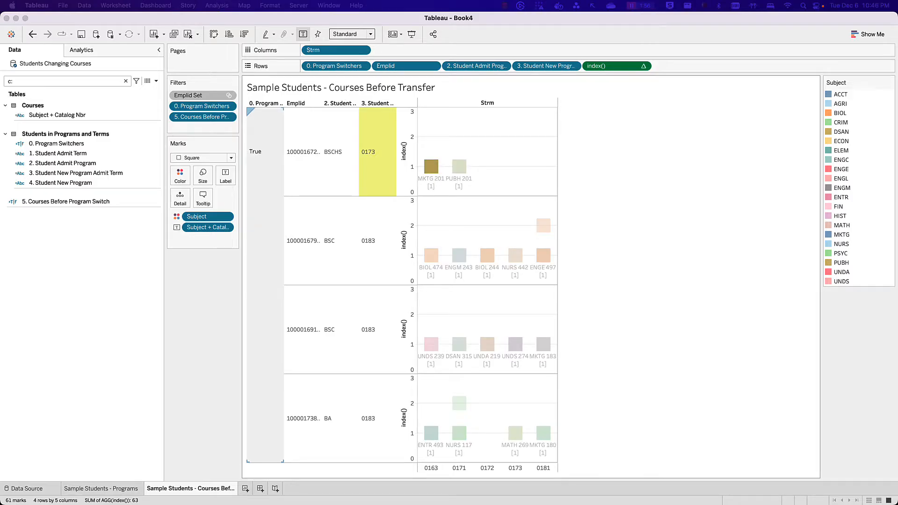
pyautogui.moveTo(155, 119); pyautogui.dragTo(725, 86)
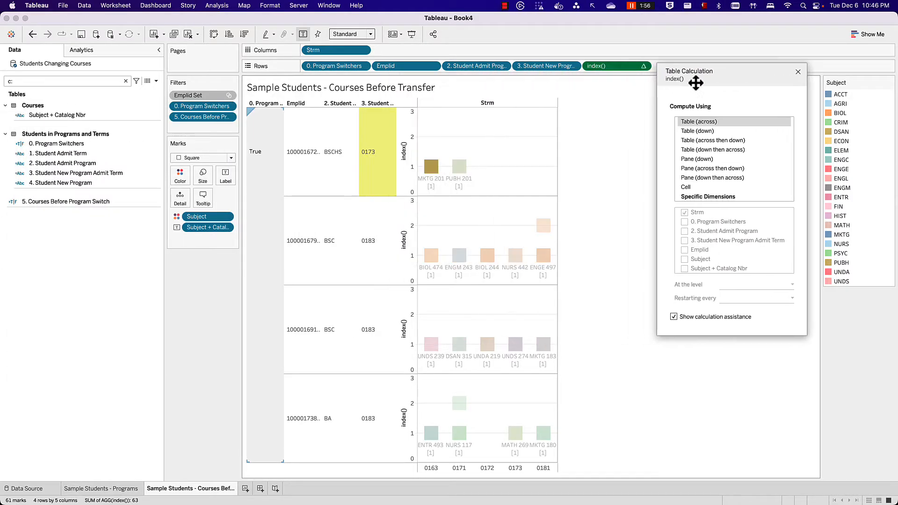
pyautogui.click(709, 133)
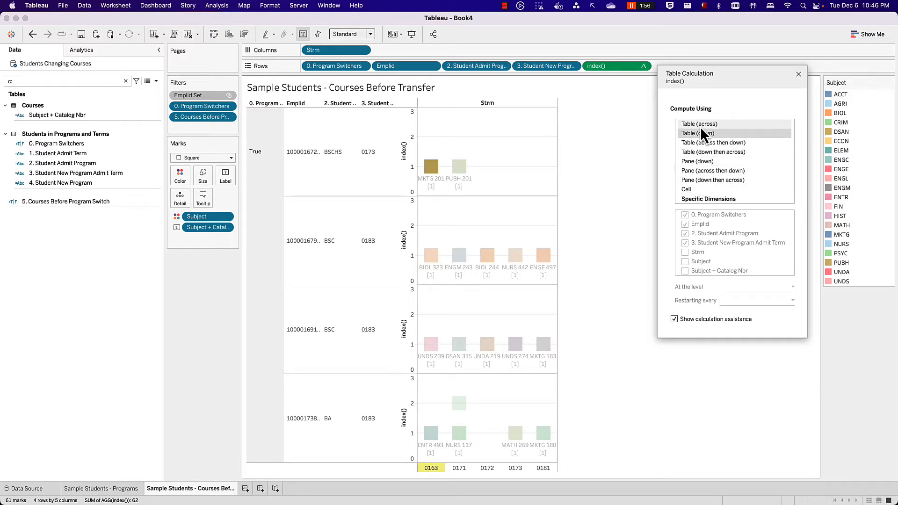
pyautogui.click(690, 253)
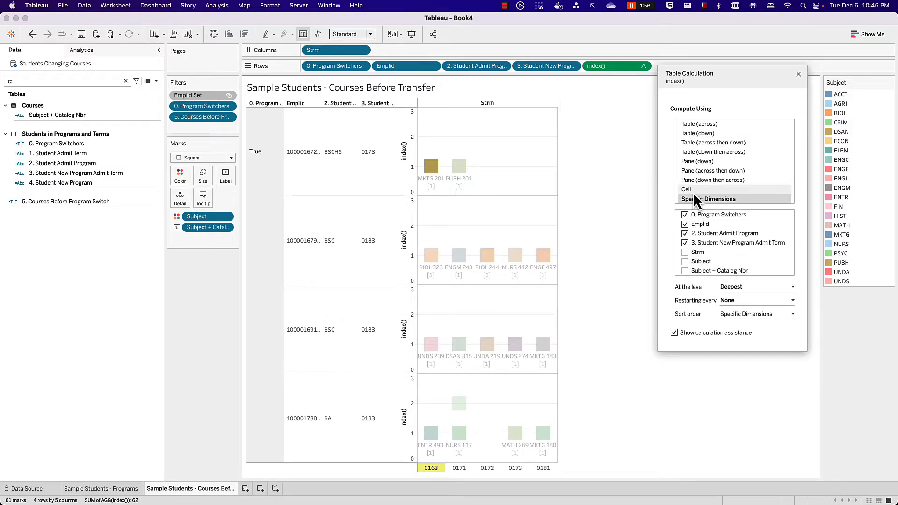
pyautogui.click(693, 192)
pyautogui.click(699, 198)
pyautogui.click(685, 261)
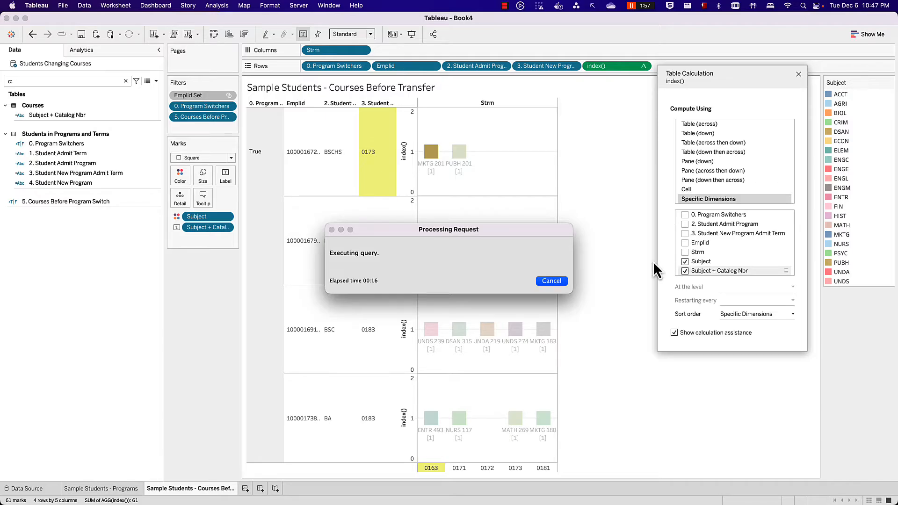
# - Make the index() row field discrete and fit the worksheet to Entire View
pyautogui.click(579, 246)
pyautogui.rightClick(603, 66)
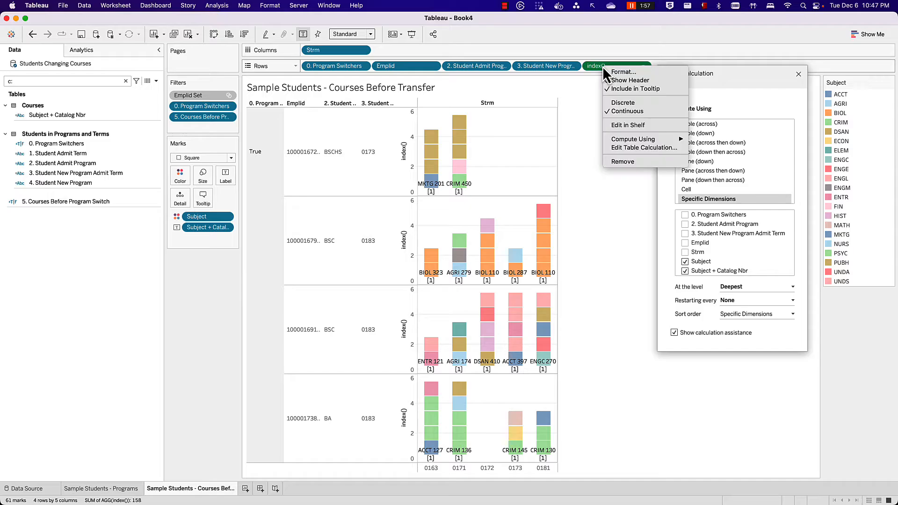
pyautogui.click(637, 109)
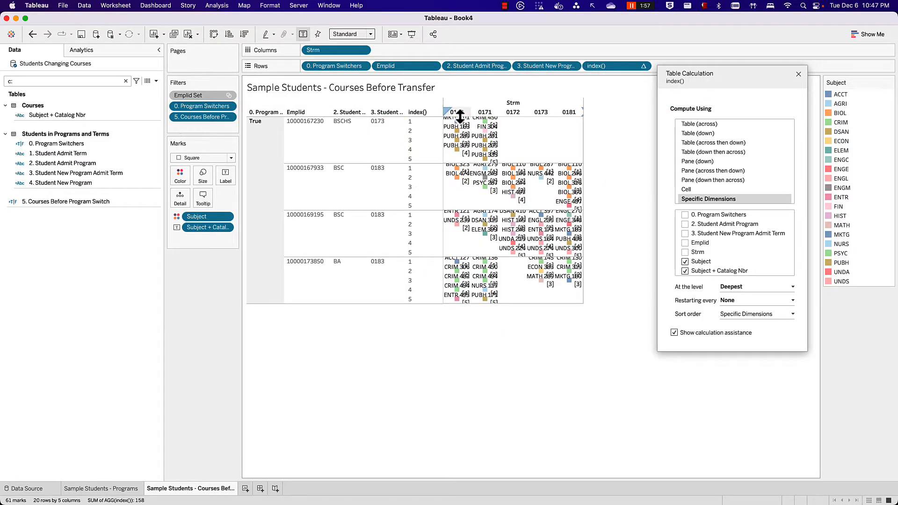
pyautogui.click(363, 35)
pyautogui.click(355, 68)
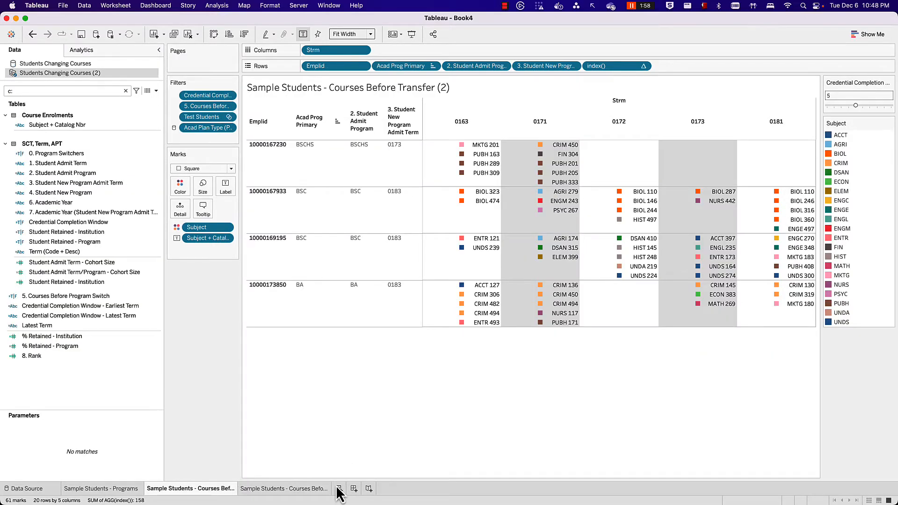
# - Close the original Students Changing Courses data source and open the last Courses Before Transfer worksheet
pyautogui.rightClick(32, 65)
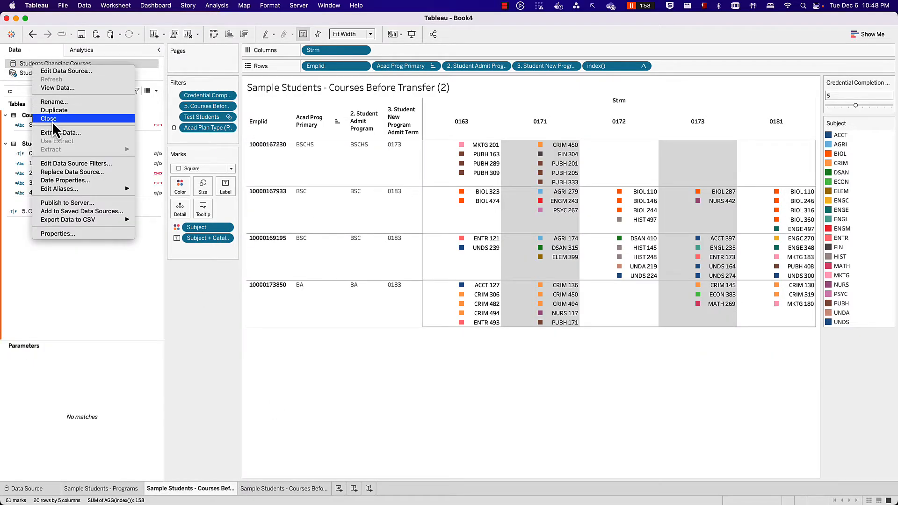
pyautogui.click(52, 120)
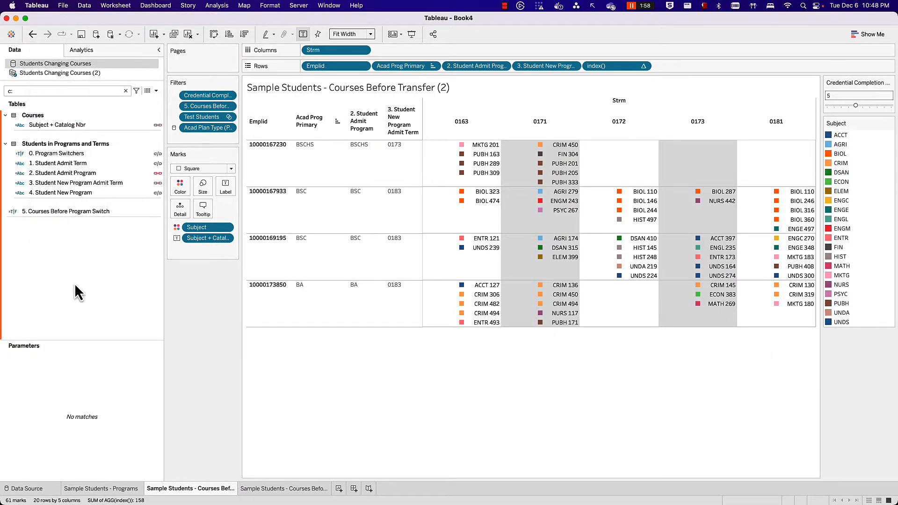
pyautogui.click(300, 491)
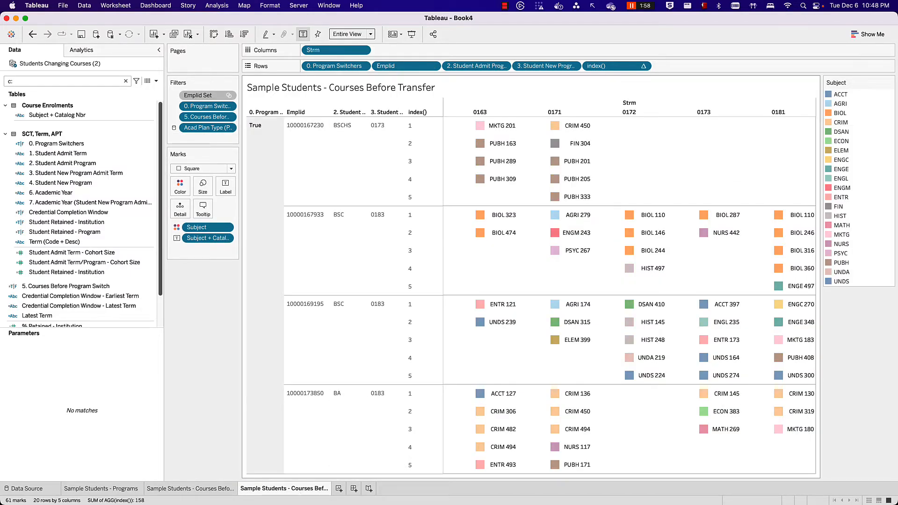
# - Create a new worksheet with 4. Student New Program on columns and 2. Student Admit Program on rows
pyautogui.click(338, 488)
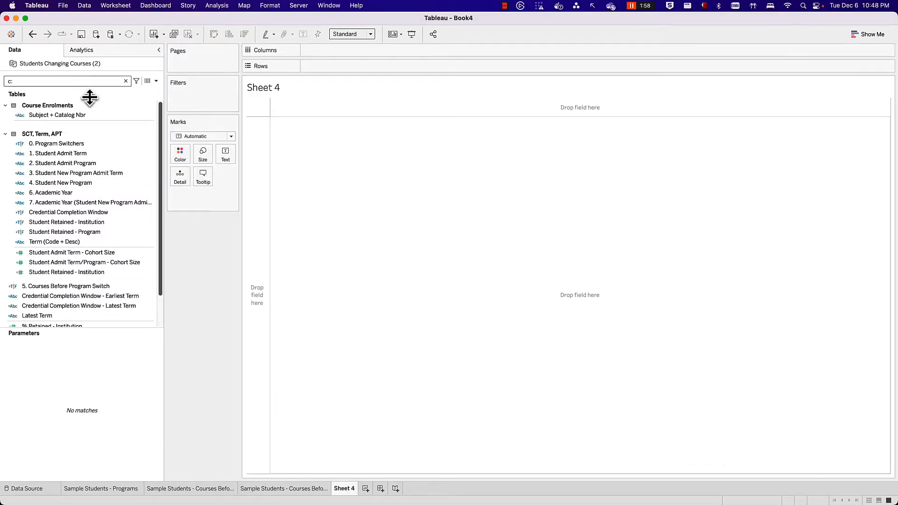
pyautogui.click(47, 174)
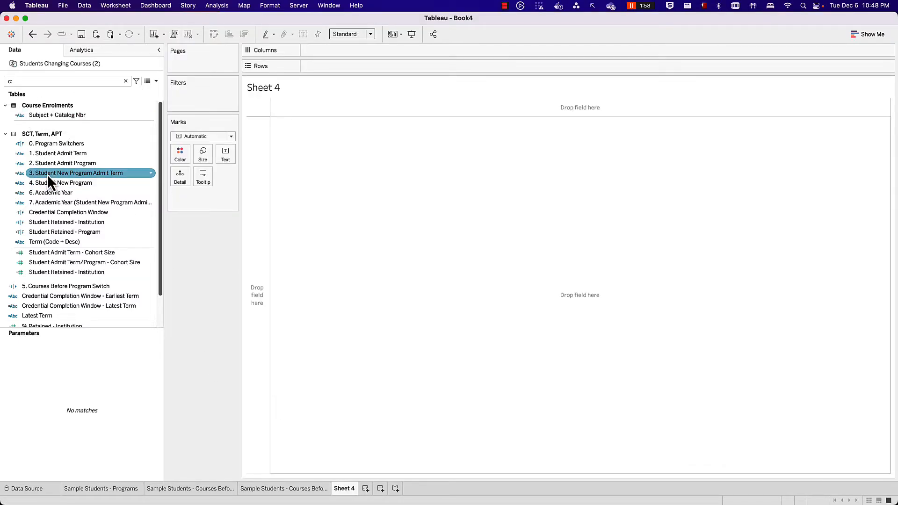
pyautogui.moveTo(47, 174); pyautogui.dragTo(346, 51)
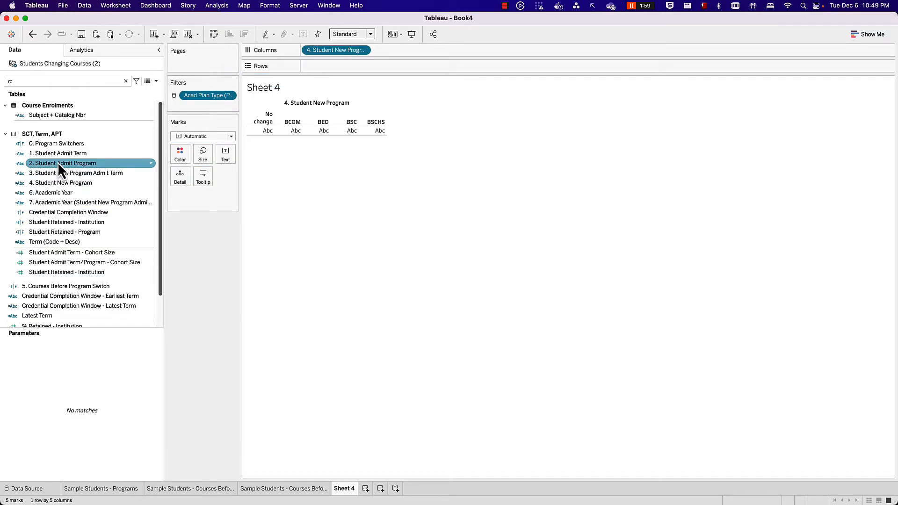
pyautogui.moveTo(57, 161); pyautogui.dragTo(328, 61)
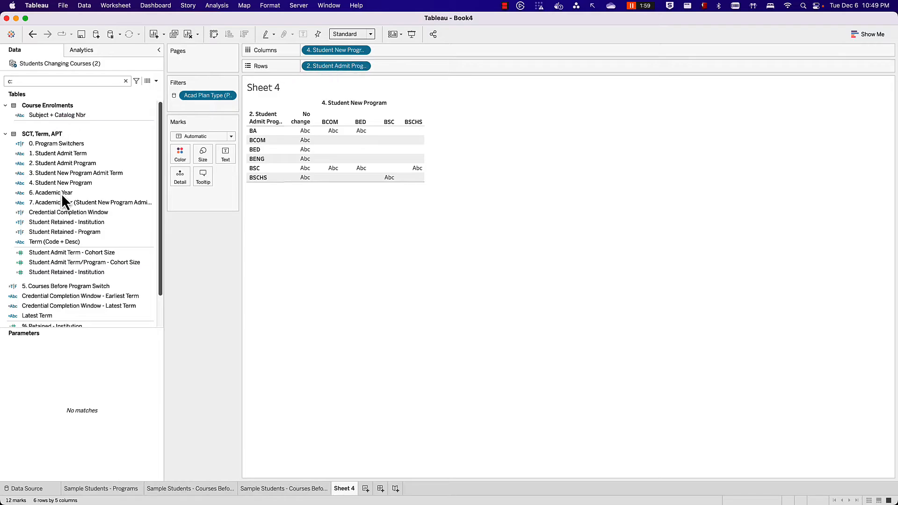
# - Color the program matrix by the distinct count of Emplid, CNTD(Emplid), from the SCT, Term, APT table
pyautogui.write('emp')
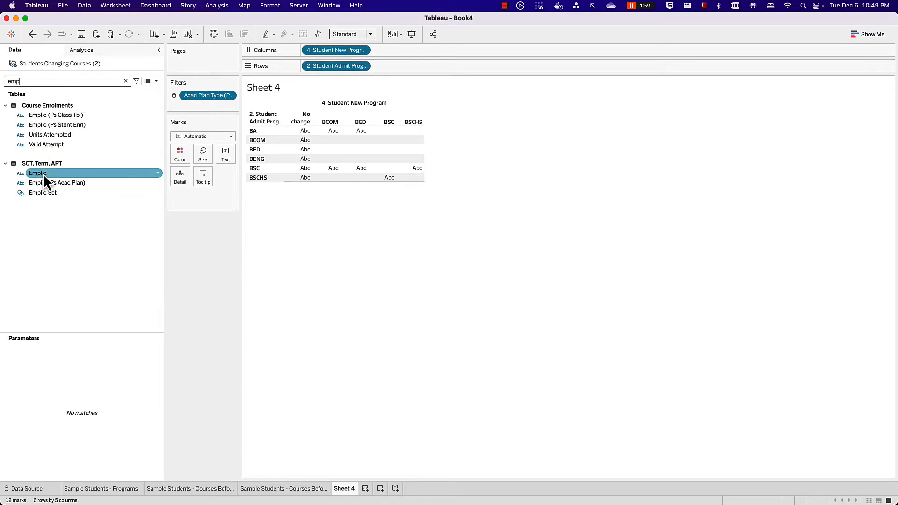
pyautogui.moveTo(44, 172); pyautogui.dragTo(178, 156)
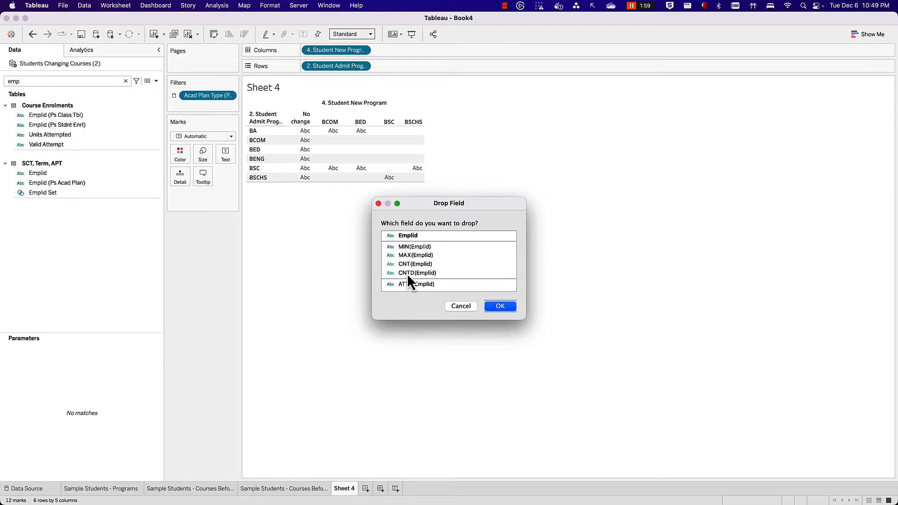
pyautogui.click(407, 274)
pyautogui.click(500, 307)
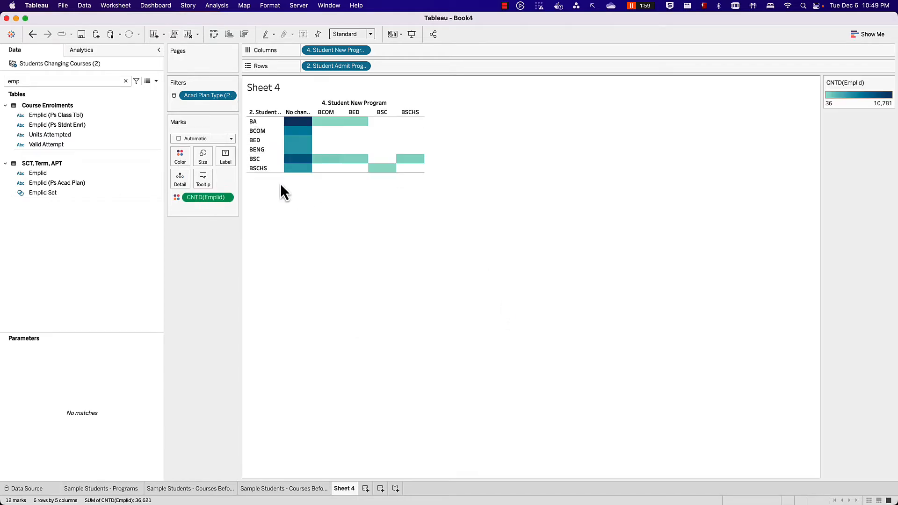
# - Add two copies of CNTD(Emplid) as cell text, one plain and one as a percent of total quick table calculation
pyautogui.moveTo(199, 195); pyautogui.dragTo(225, 153)
pyautogui.moveTo(200, 206); pyautogui.dragTo(178, 180)
pyautogui.rightClick(197, 206)
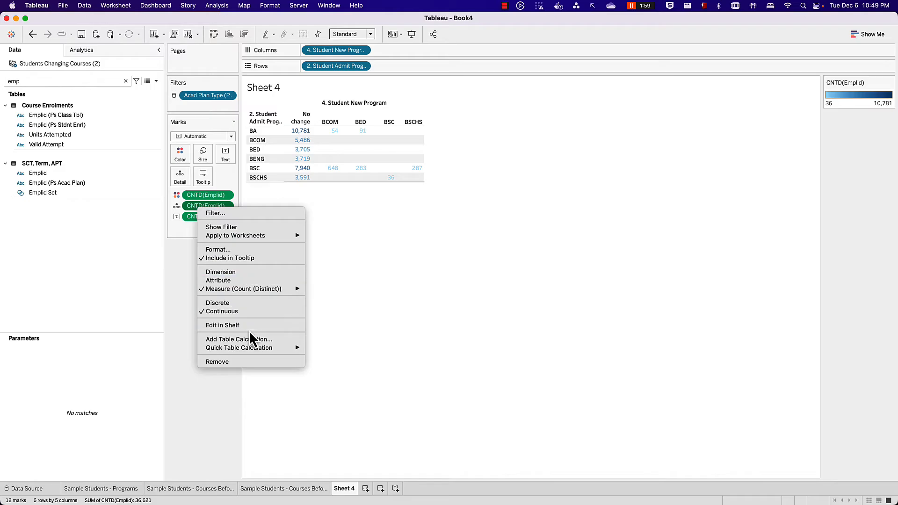
pyautogui.moveTo(255, 347)
pyautogui.click(331, 376)
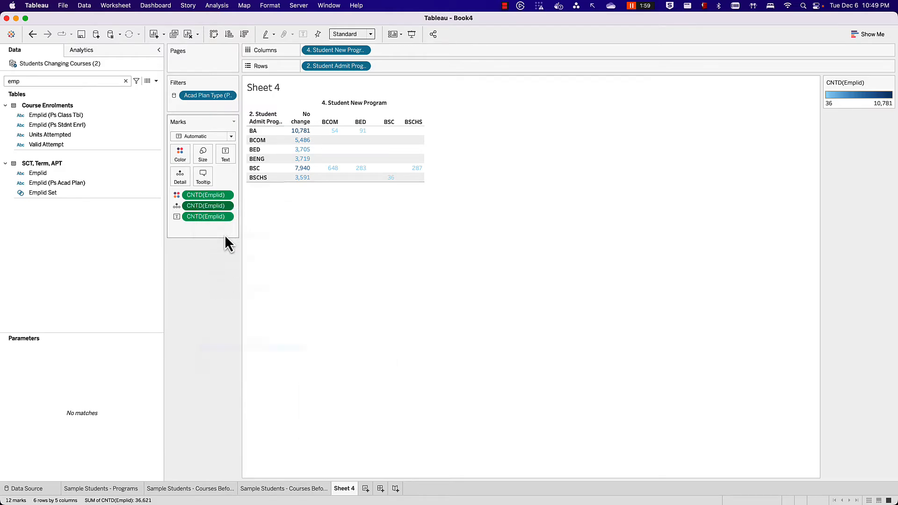
pyautogui.moveTo(211, 206); pyautogui.dragTo(226, 155)
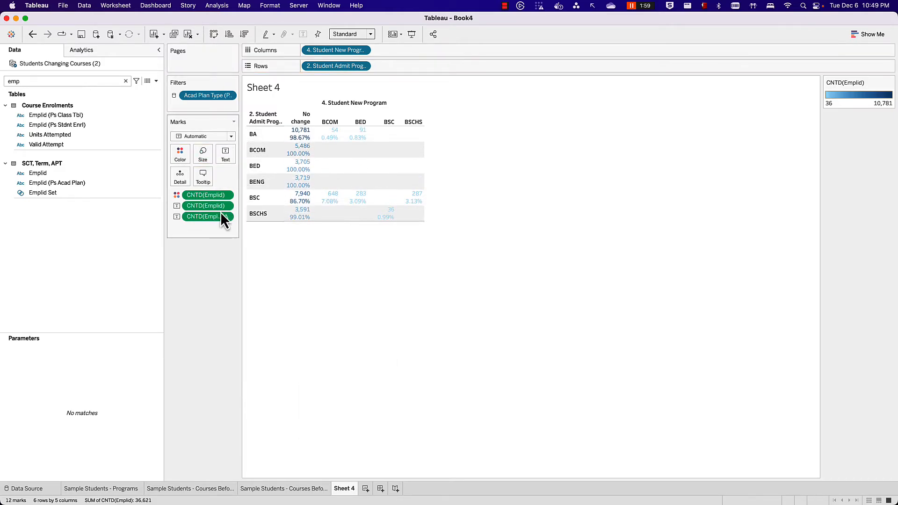
# - Edit the cell label to read <CNTD(Emplid)> (<% of Total CNTD(Emplid)>) on a single line
pyautogui.click(225, 159)
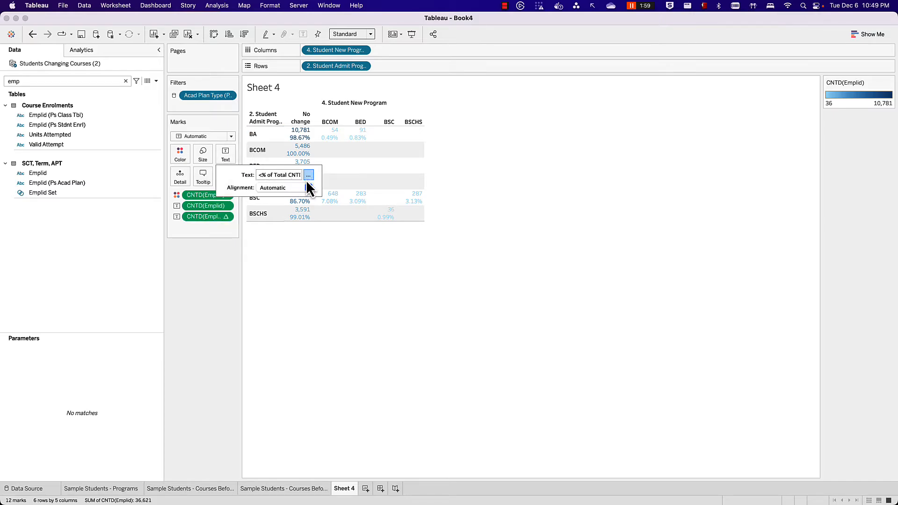
pyautogui.click(307, 175)
pyautogui.moveTo(404, 217); pyautogui.dragTo(553, 212)
pyautogui.press('super+c')
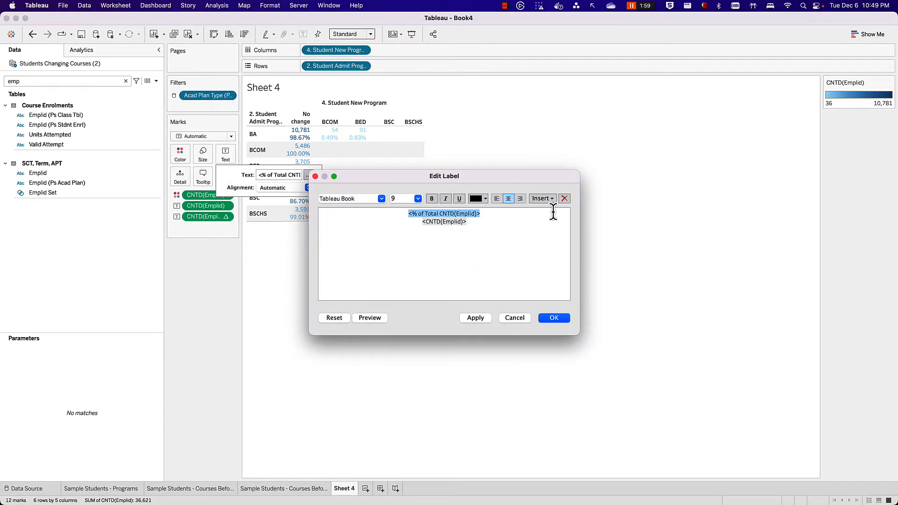
pyautogui.press('BackSpace')
pyautogui.press('Delete')
pyautogui.click(560, 212)
pyautogui.write('(')
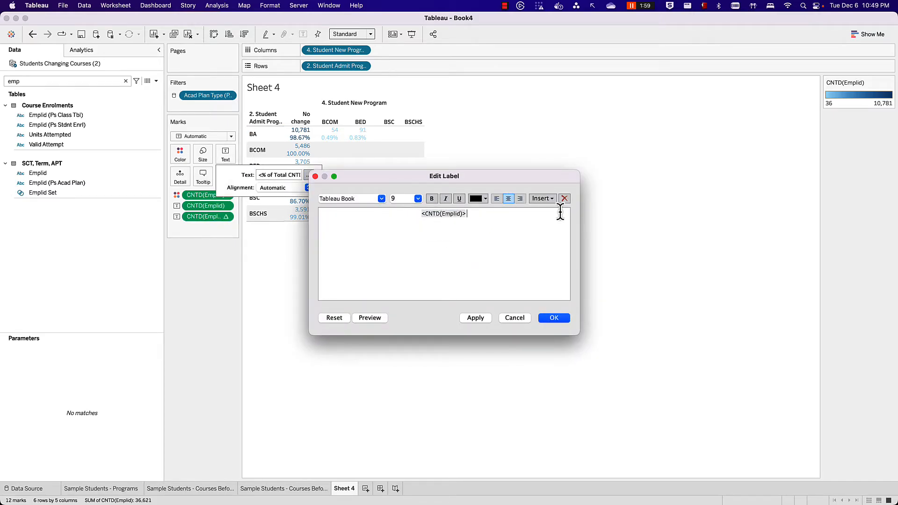
pyautogui.press('super+v')
pyautogui.write(')')
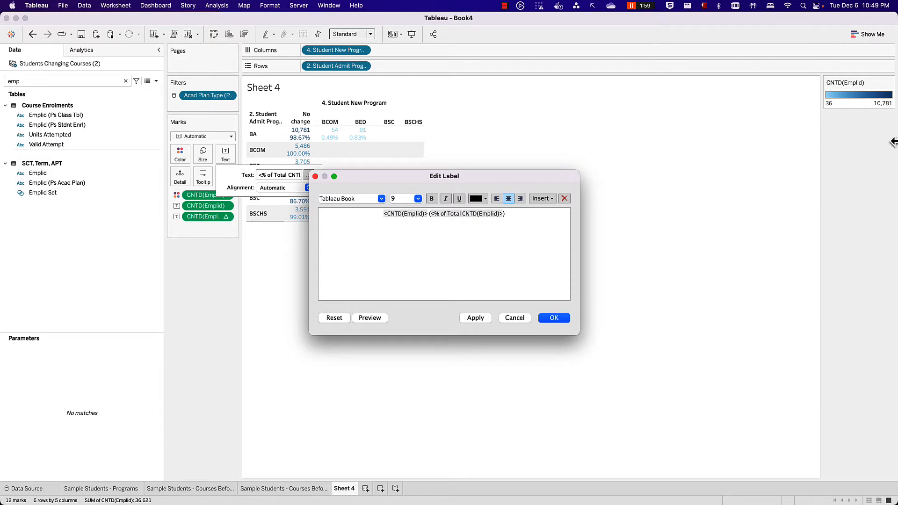
pyautogui.click(557, 319)
pyautogui.click(280, 240)
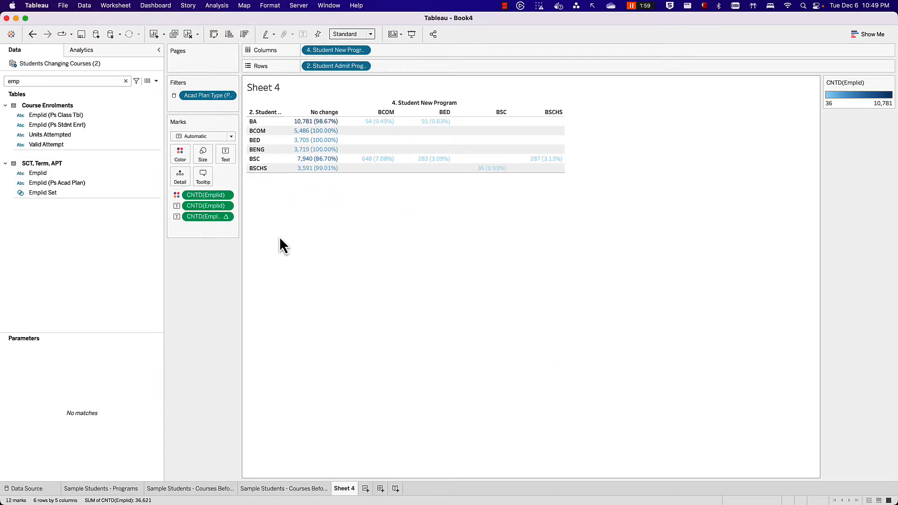
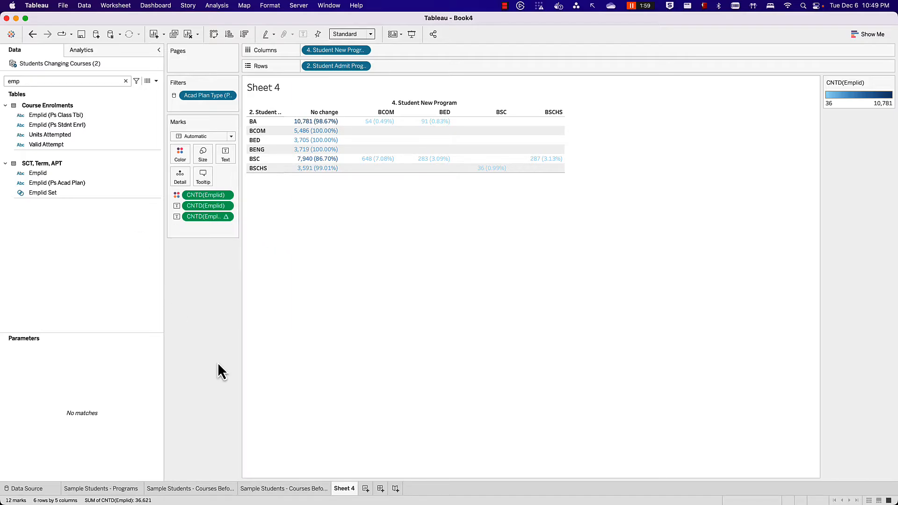
# - Change the mark type to Square and apply the Orange color palette to the distinct count of Emplid
pyautogui.click(189, 136)
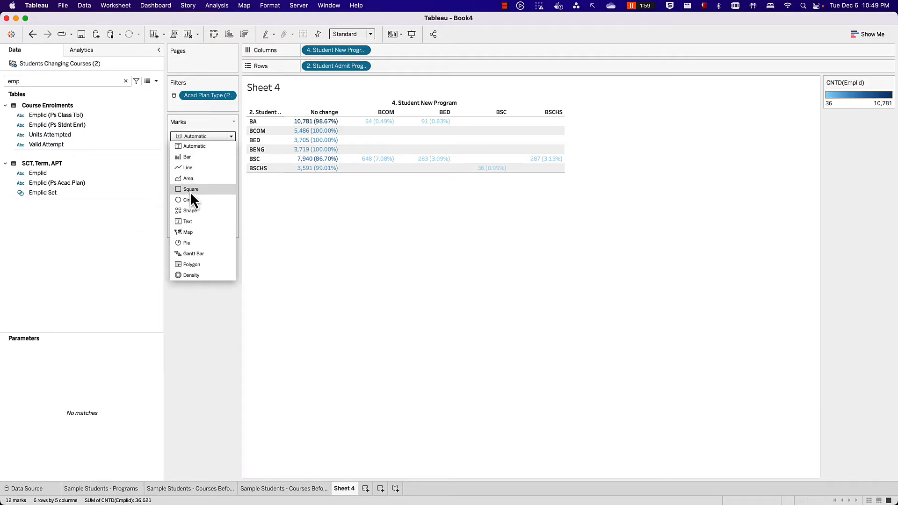
pyautogui.click(192, 190)
pyautogui.click(177, 156)
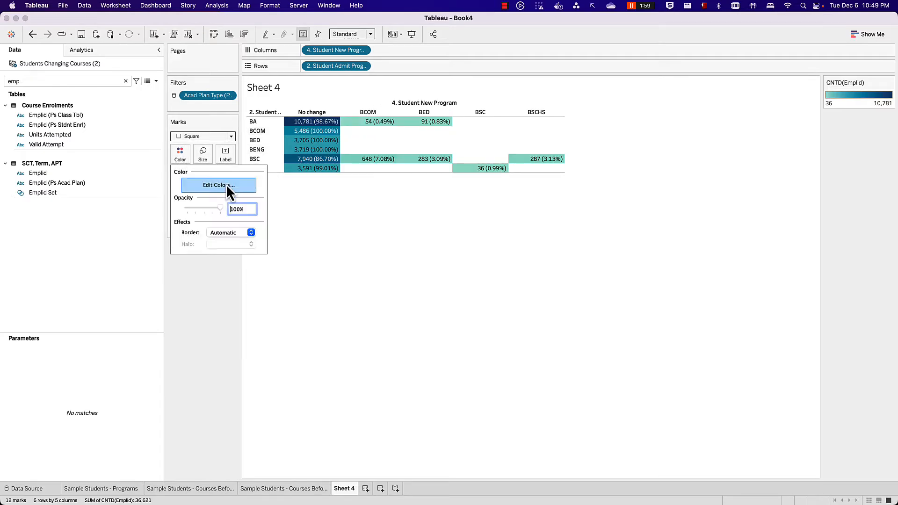
pyautogui.click(474, 212)
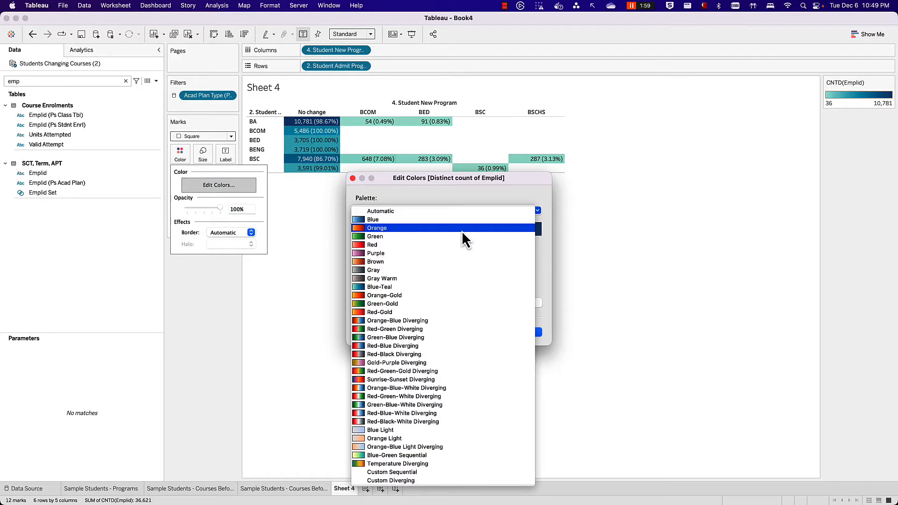
pyautogui.click(461, 231)
pyautogui.click(523, 332)
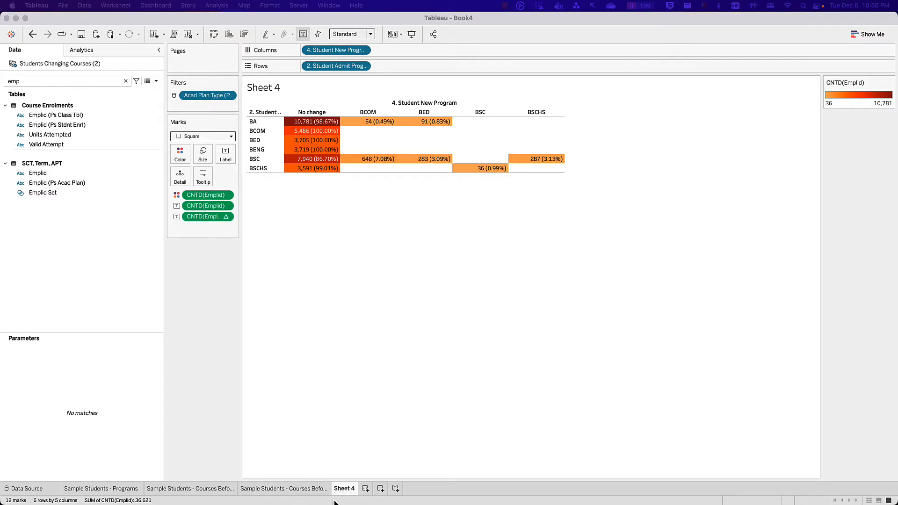
# - Rename Sheet 4 as Internal Transfer Summary and duplicate the worksheet
pyautogui.doubleClick(343, 489)
pyautogui.write('Internal Transfer Summary')
pyautogui.press('Return')
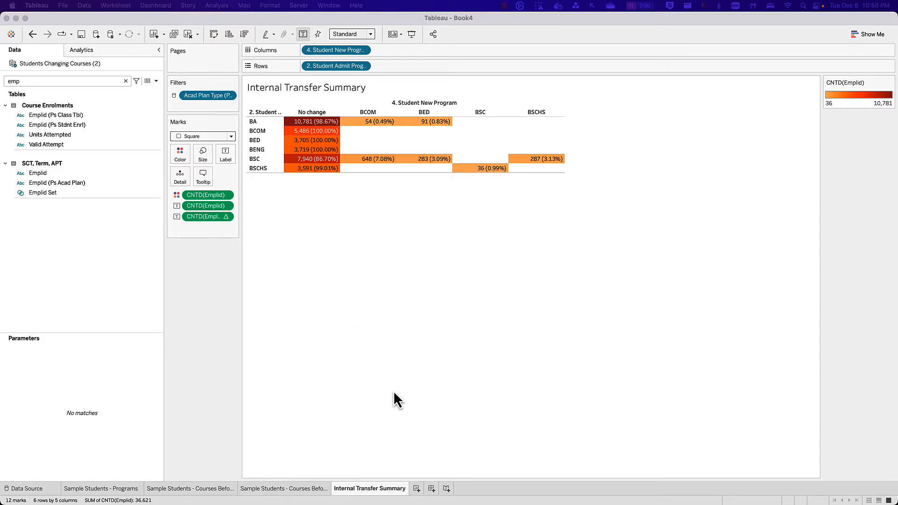
pyautogui.click(371, 476)
pyautogui.rightClick(371, 476)
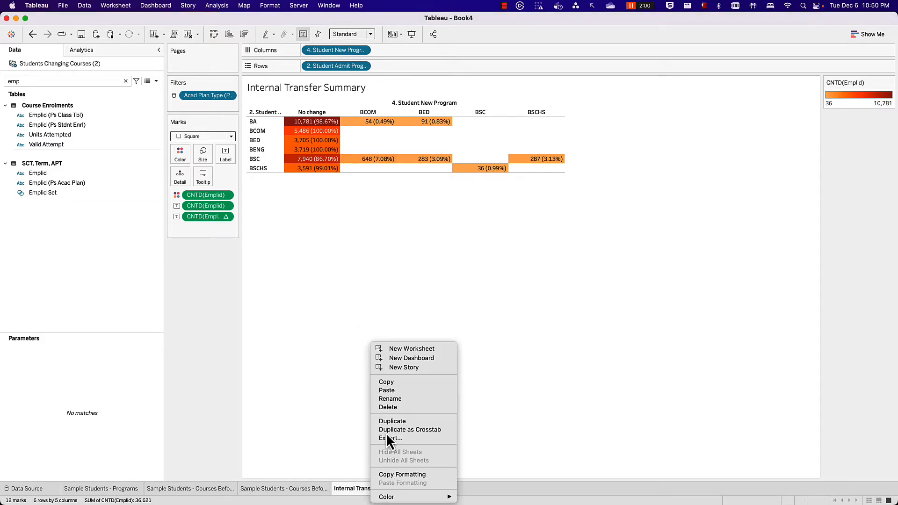
pyautogui.click(389, 424)
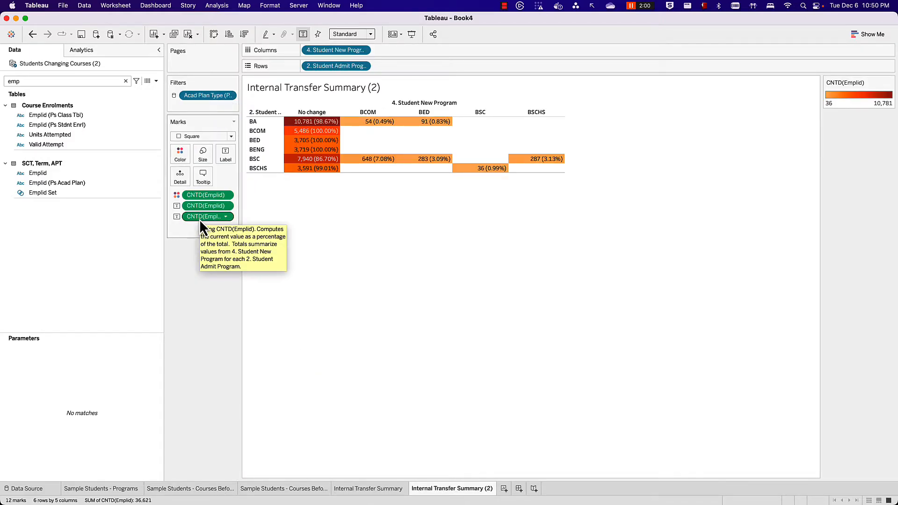
# - Remove the percent-of-total field, move the color CNTD(Emplid) to rows, and color the marks by 2. Student Admit Program instead
pyautogui.moveTo(199, 219); pyautogui.dragTo(201, 286)
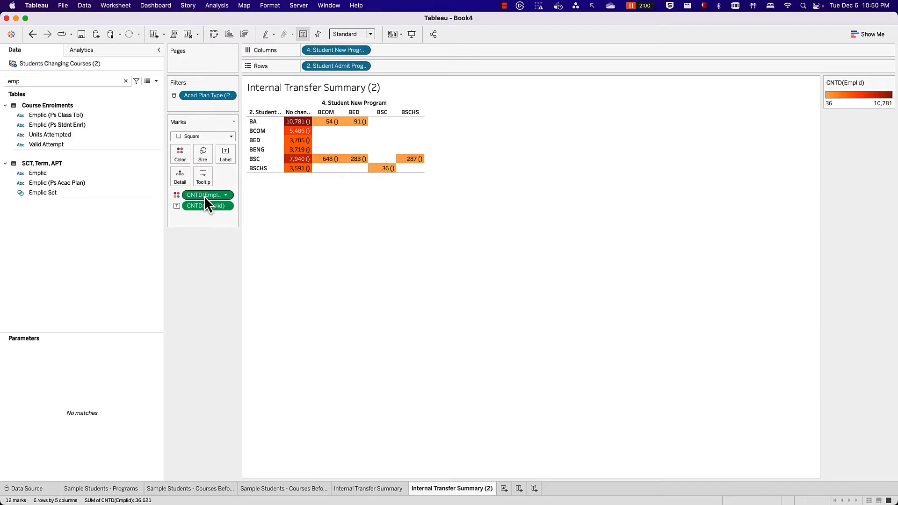
pyautogui.moveTo(204, 196); pyautogui.dragTo(442, 63)
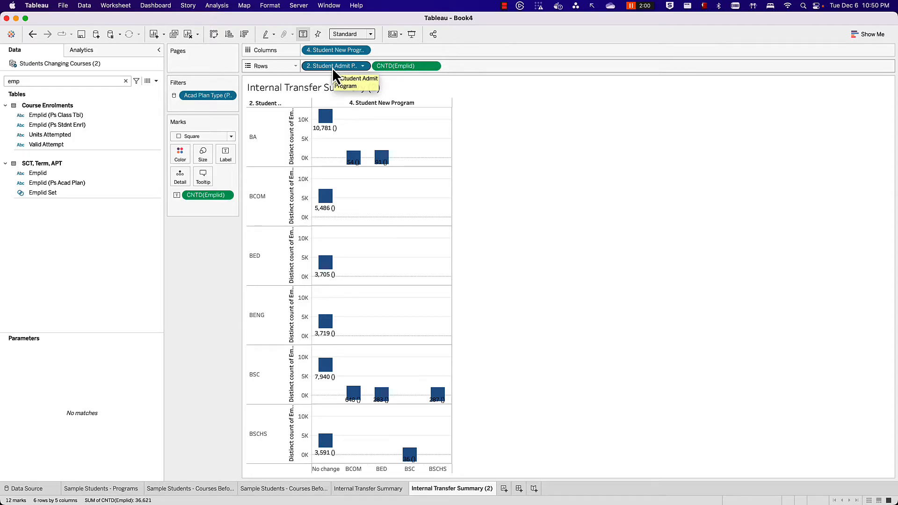
pyautogui.moveTo(333, 70); pyautogui.dragTo(181, 156)
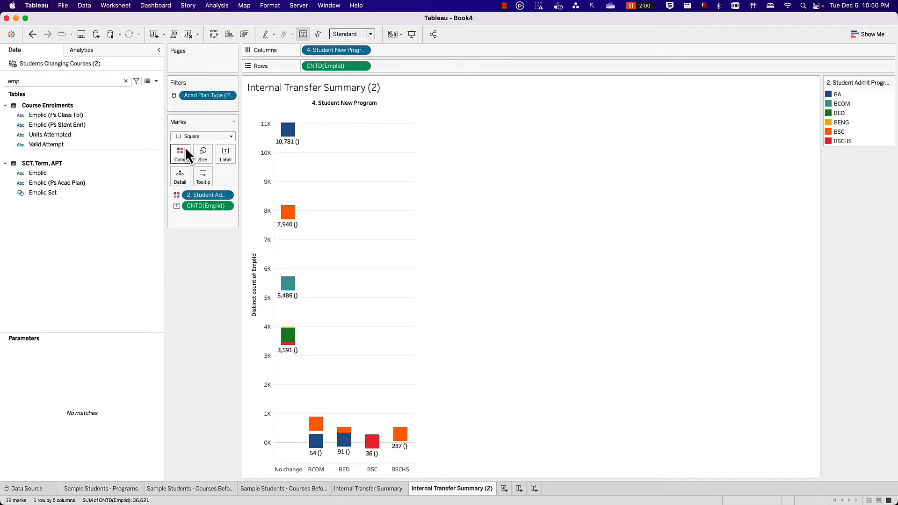
# - Add 2. Student Admit Program to the mark labels and reset the label text to its default
pyautogui.moveTo(206, 194); pyautogui.dragTo(227, 157)
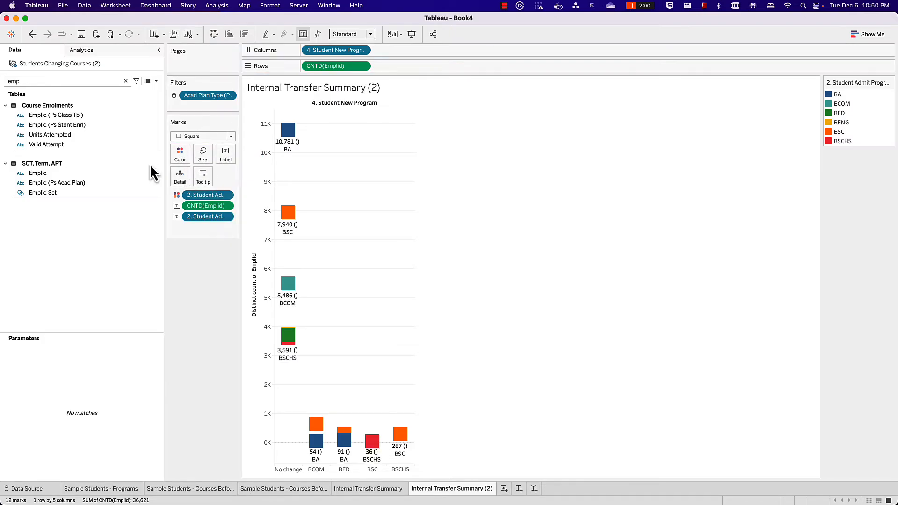
pyautogui.click(226, 157)
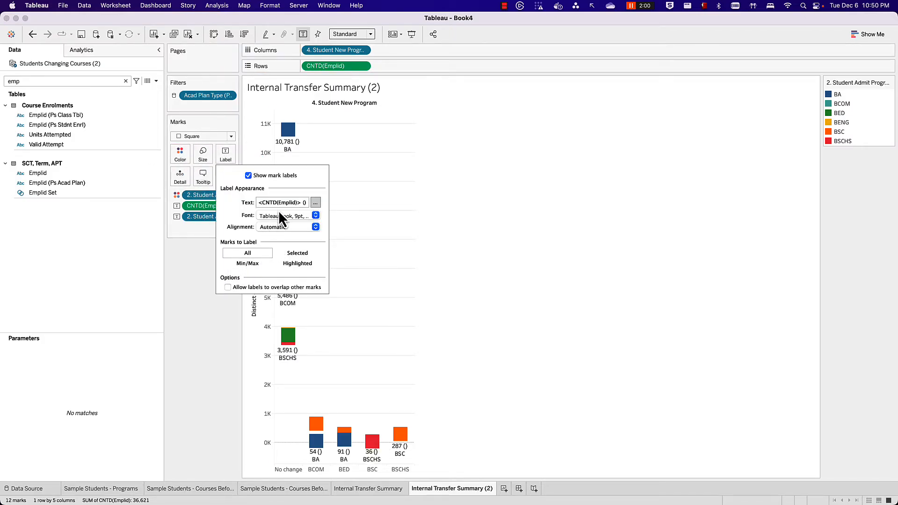
pyautogui.click(315, 202)
pyautogui.click(333, 317)
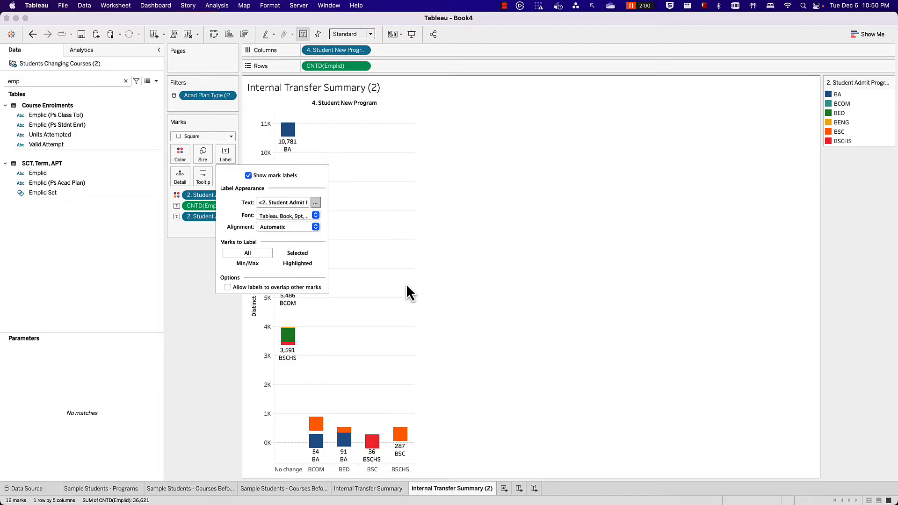
# - Change the mark type to Line and exclude the No change value of 4. Student New Program
pyautogui.click(202, 137)
pyautogui.click(182, 169)
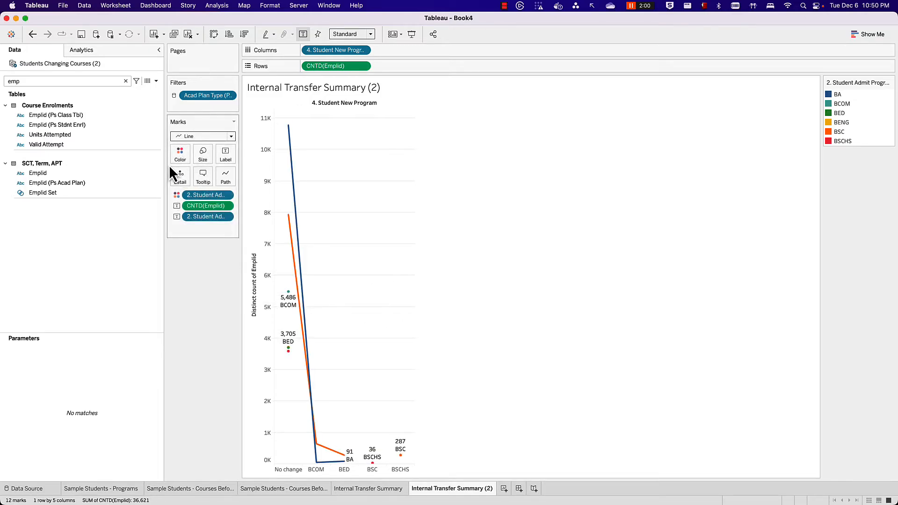
pyautogui.rightClick(286, 470)
pyautogui.click(308, 401)
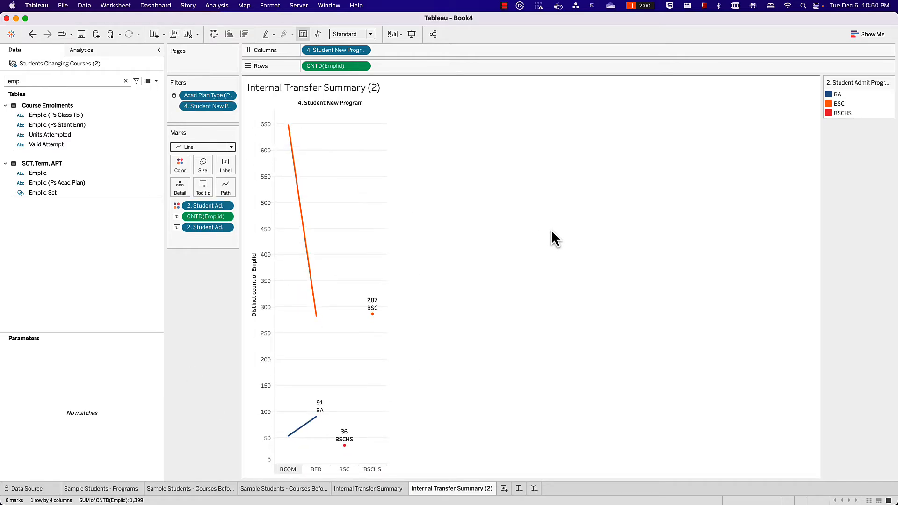
# - Replace the columns field with 7. Academic Year (Student New Program Admit Term)
pyautogui.click(56, 81)
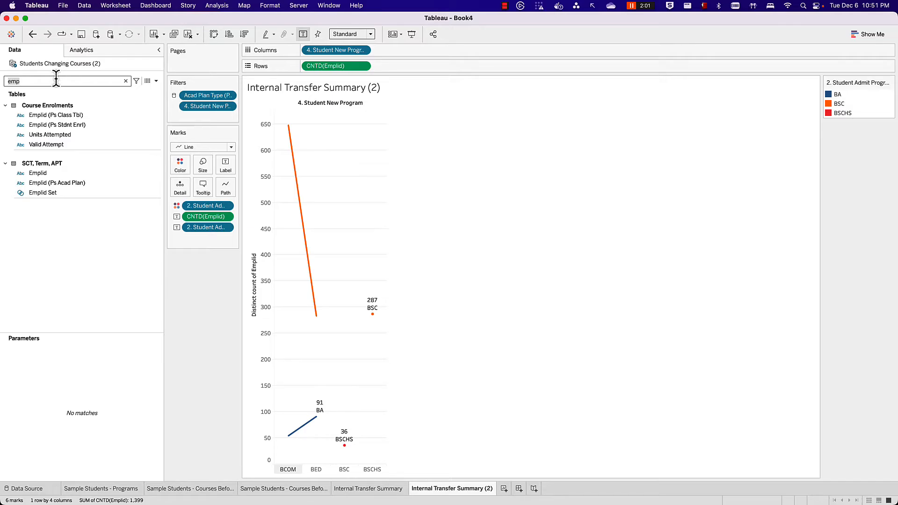
pyautogui.write('academic')
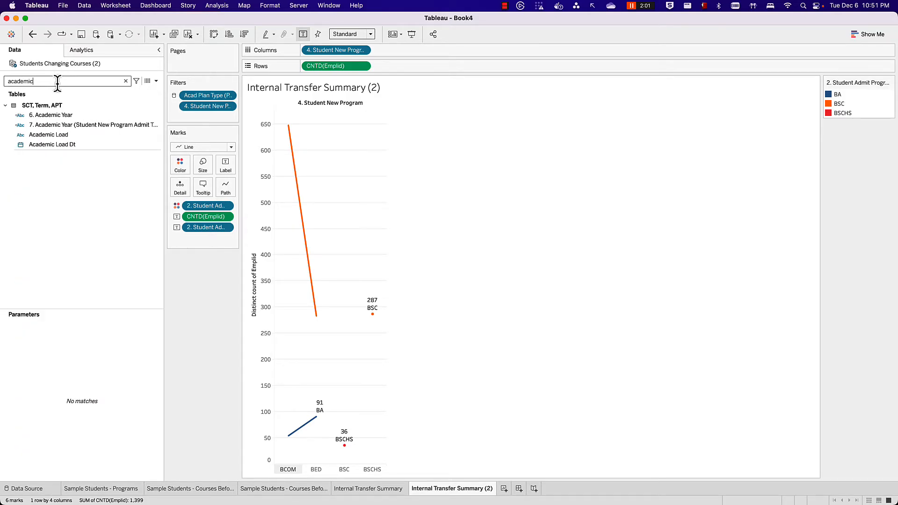
pyautogui.click(55, 134)
pyautogui.moveTo(54, 126); pyautogui.dragTo(326, 49)
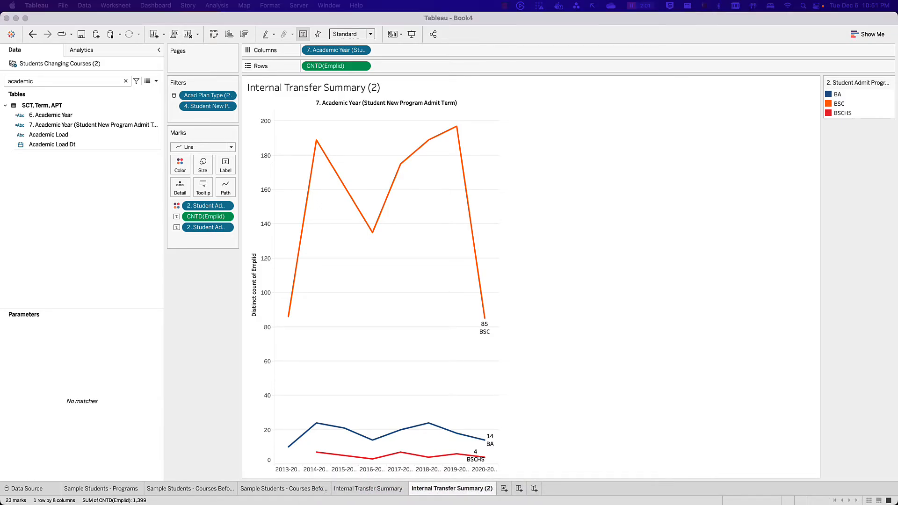
# - Rename the duplicated worksheet as Internal Transfer by AY
pyautogui.click(450, 492)
pyautogui.doubleClick(450, 488)
pyautogui.write('Internal Transfer by AY')
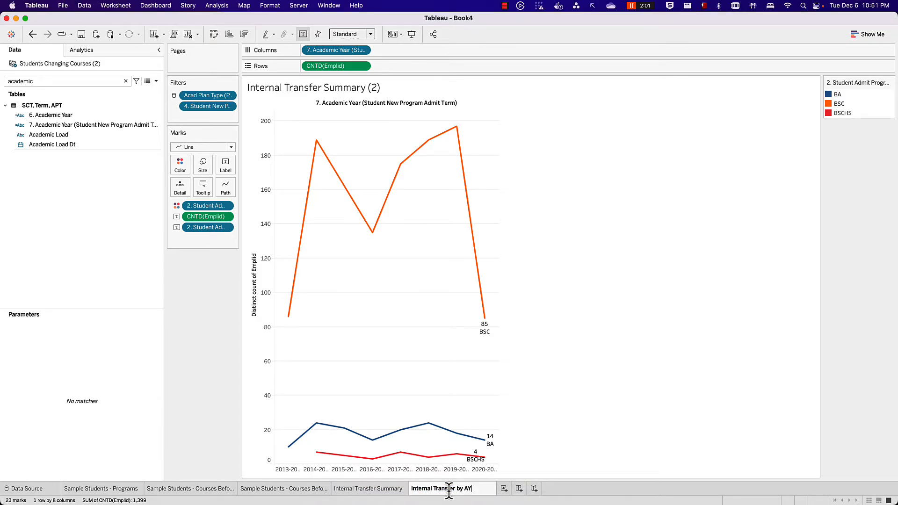
pyautogui.press('Return')
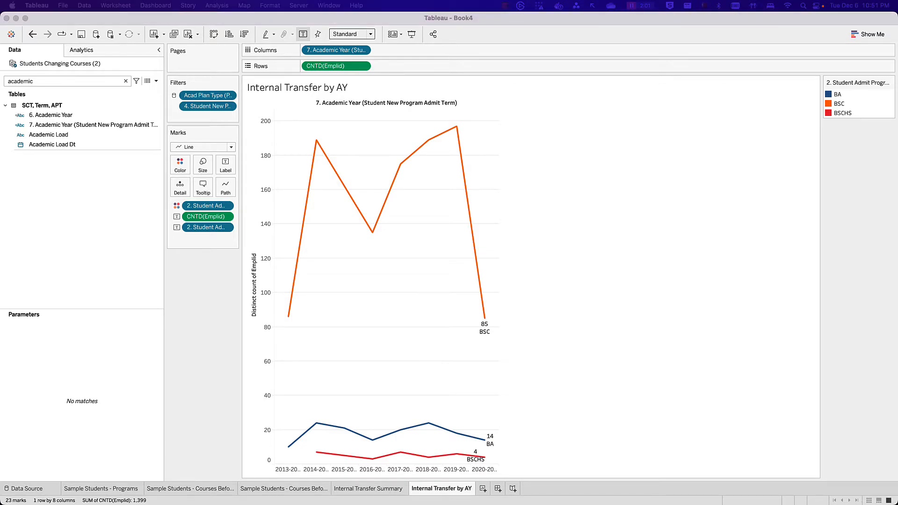
# - Duplicate the Internal Transfer Summary worksheet and rename the copy as Top Courses Before Transfer
pyautogui.press('super+Tab')
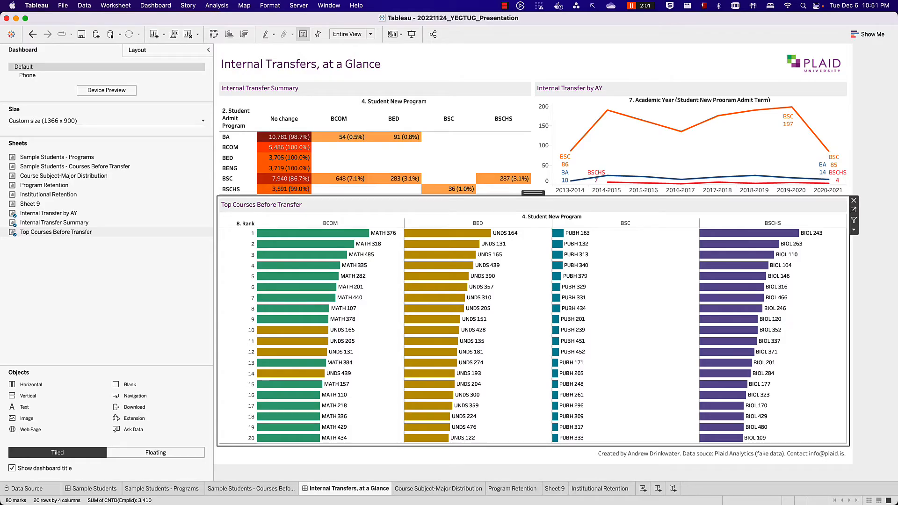
pyautogui.press('super+Tab')
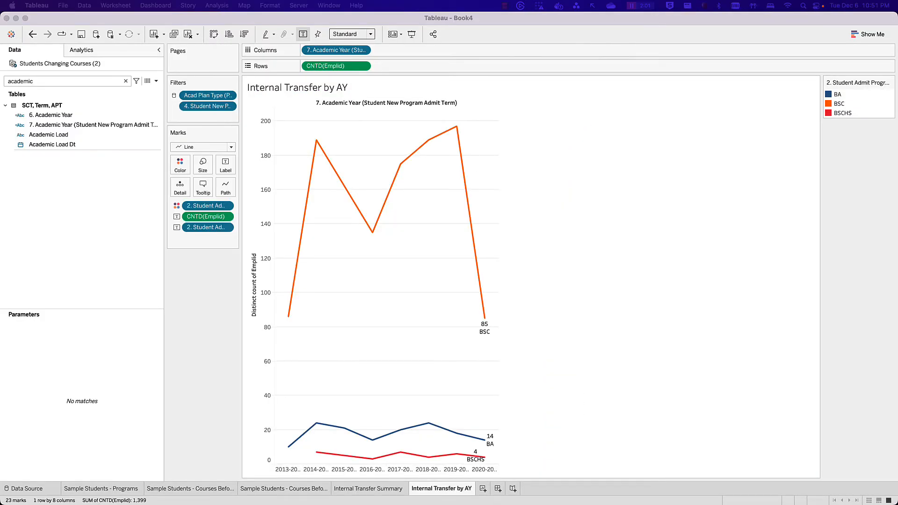
pyautogui.click(380, 489)
pyautogui.rightClick(379, 490)
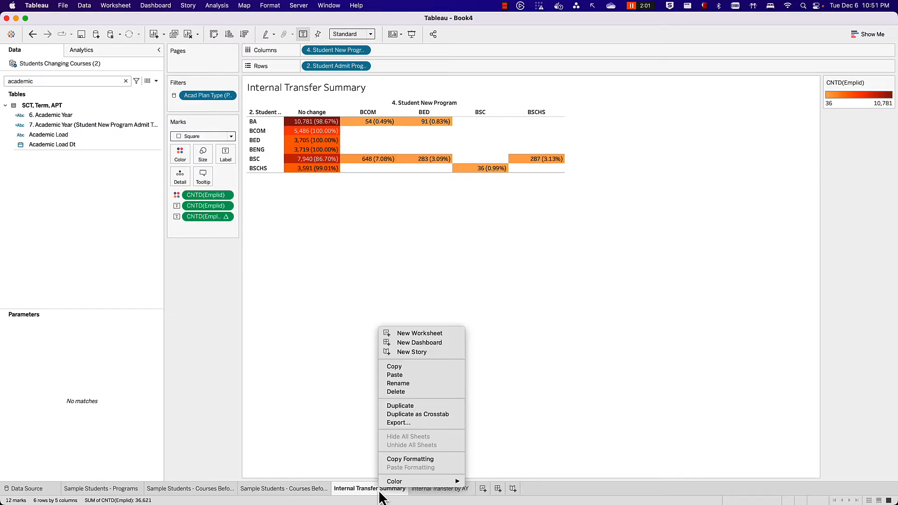
pyautogui.click(403, 403)
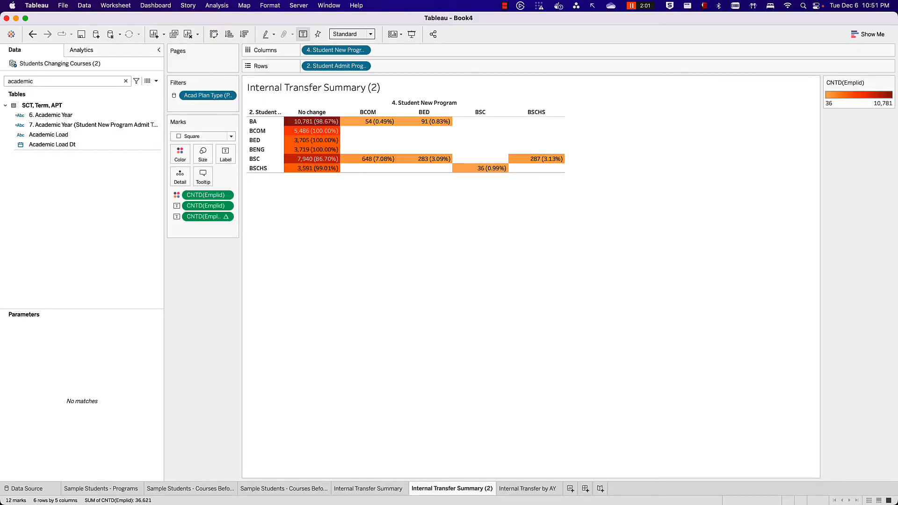
pyautogui.doubleClick(445, 489)
pyautogui.write('Top Courses Before Transfer')
pyautogui.press('Return')
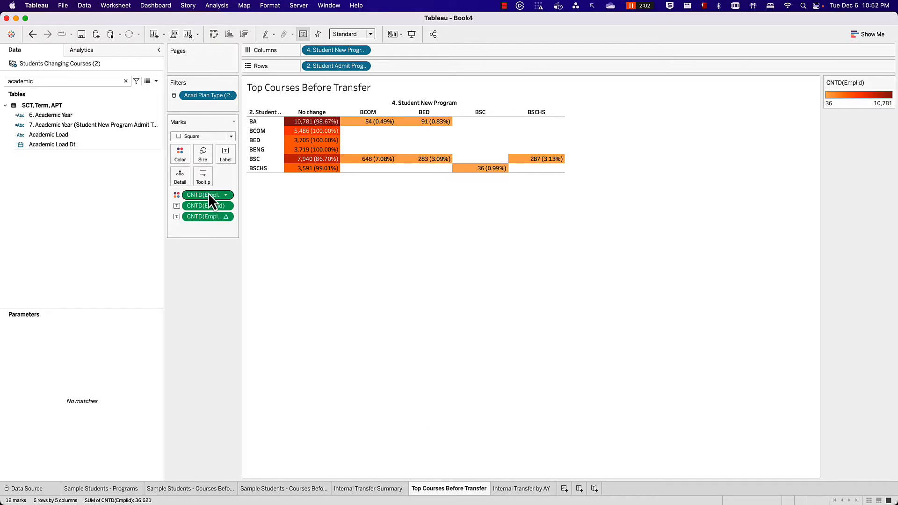
# - Move the color CNTD(Emplid) measure to the columns and remove 2. Student Admit Program from the rows
pyautogui.moveTo(209, 194); pyautogui.dragTo(391, 92)
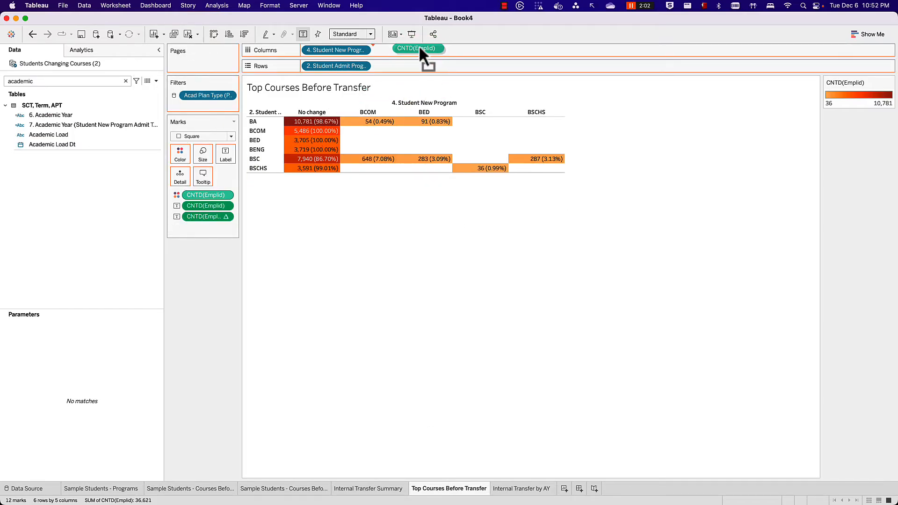
pyautogui.moveTo(419, 45); pyautogui.dragTo(418, 47)
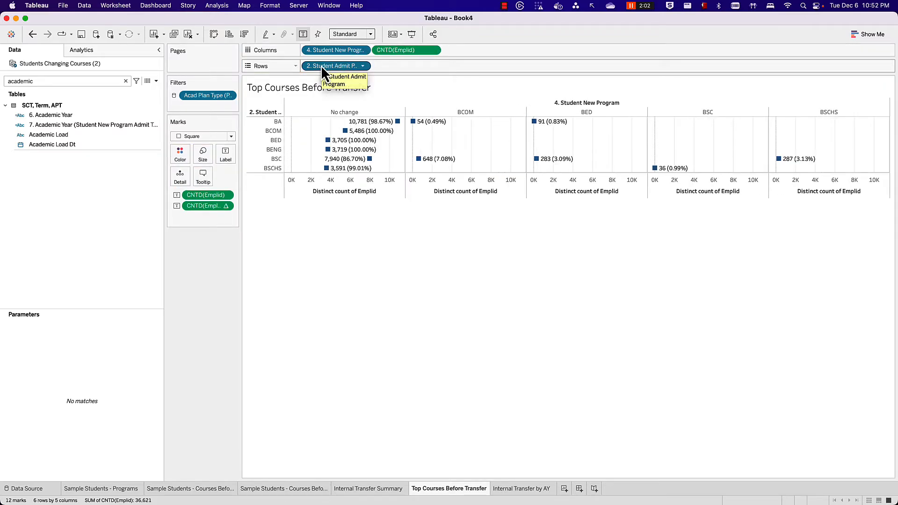
pyautogui.moveTo(321, 66); pyautogui.dragTo(298, 340)
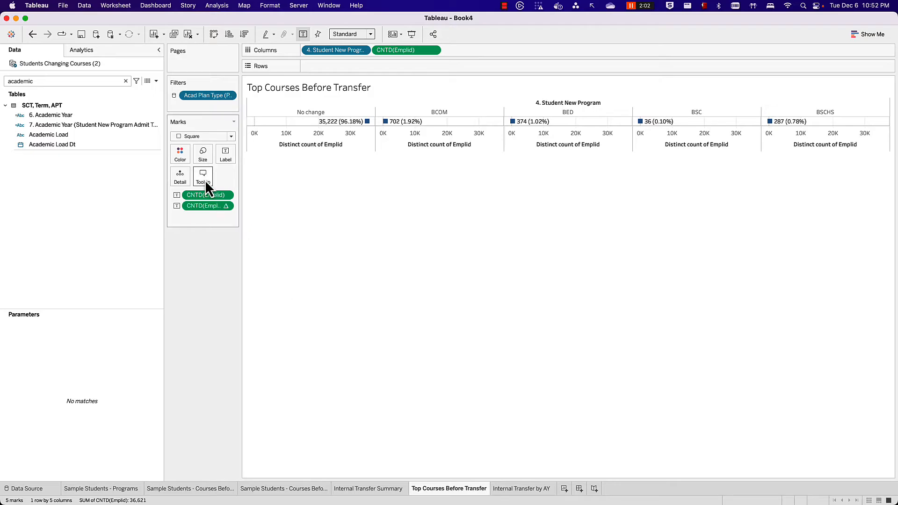
# - List the calculated fields with the search term c: and filter the worksheet by 5. Courses Before Program Switch
pyautogui.doubleClick(51, 82)
pyautogui.write('c')
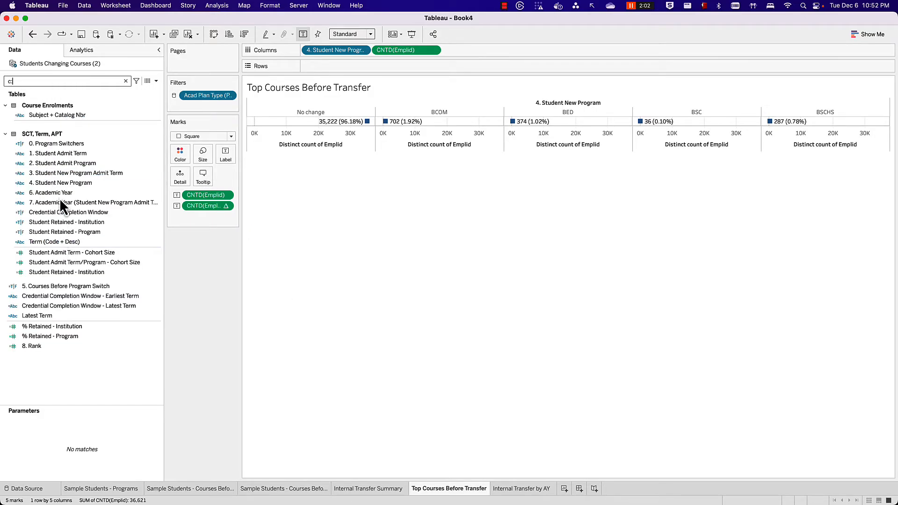
pyautogui.click(61, 185)
pyautogui.moveTo(68, 286); pyautogui.dragTo(216, 102)
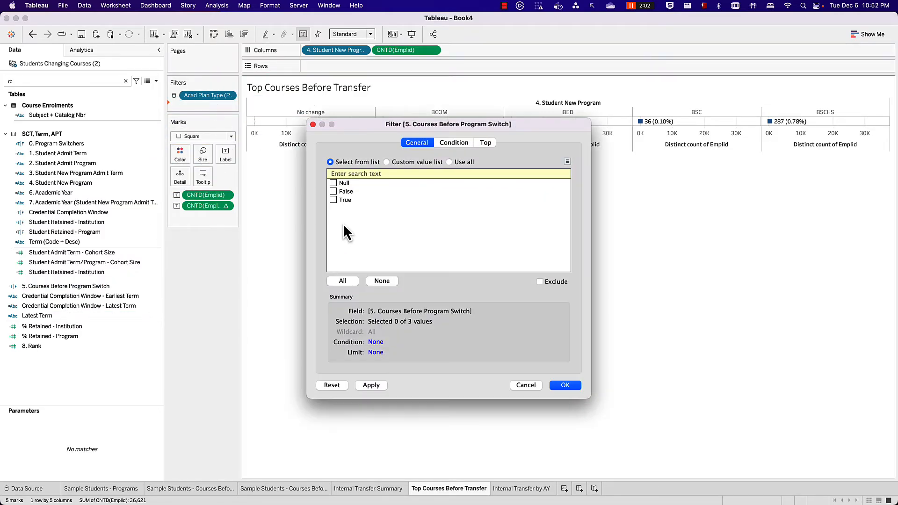
pyautogui.press('Return')
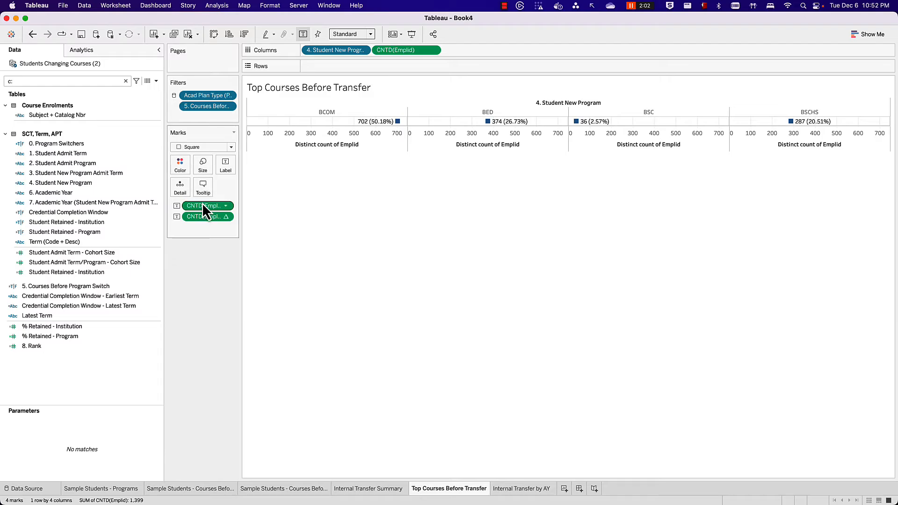
# - Remove the percentage CNTD(Emplid) calculation from the mark labels and reset the label text to its default
pyautogui.moveTo(197, 217); pyautogui.dragTo(198, 285)
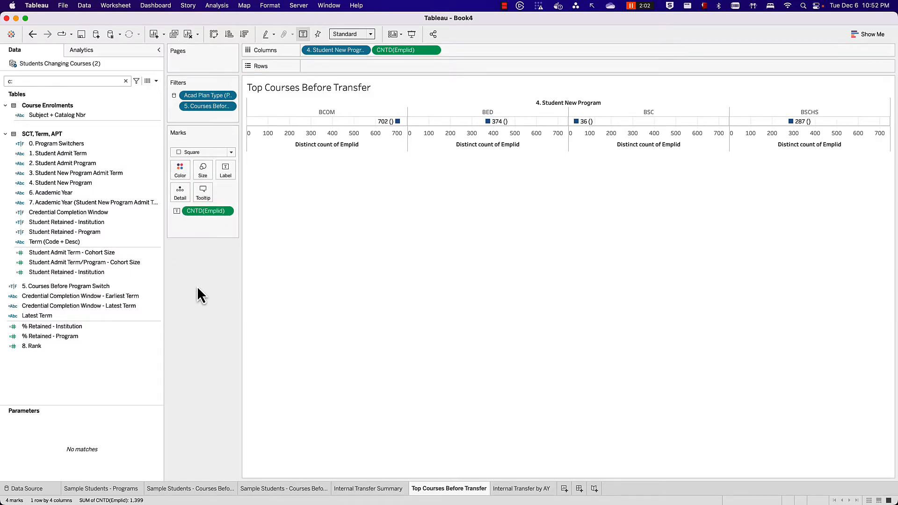
pyautogui.click(226, 164)
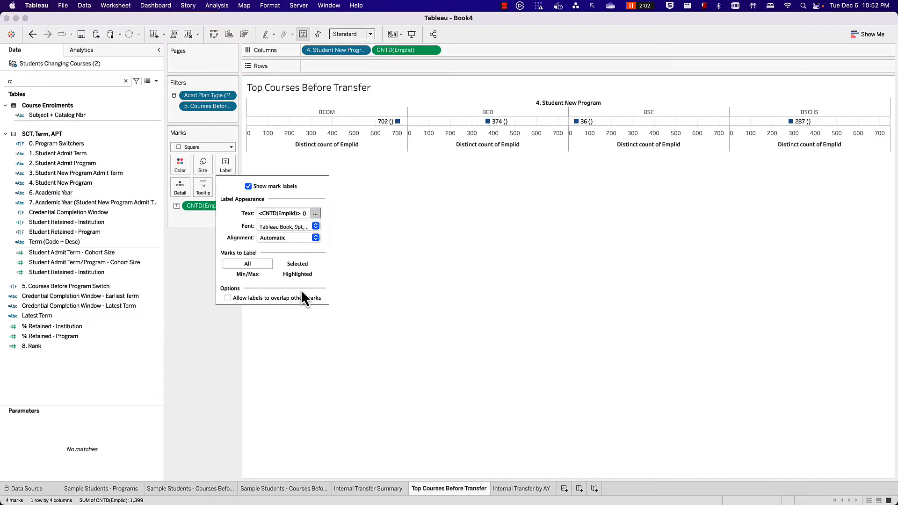
pyautogui.click(316, 216)
pyautogui.click(335, 318)
pyautogui.click(293, 350)
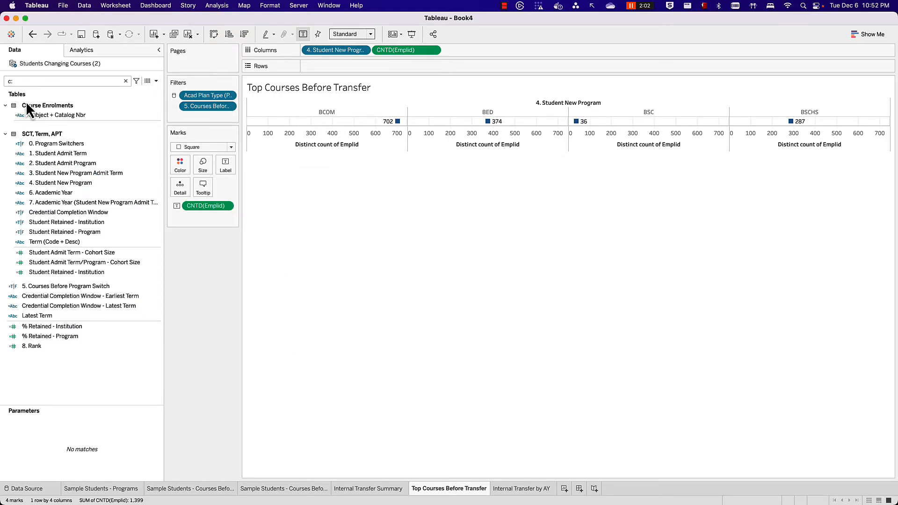
# - Find the subject fields with the search term subj and color the marks by Subject
pyautogui.click(27, 82)
pyautogui.press('BackSpace')
pyautogui.press('BackSpace')
pyautogui.write('subj')
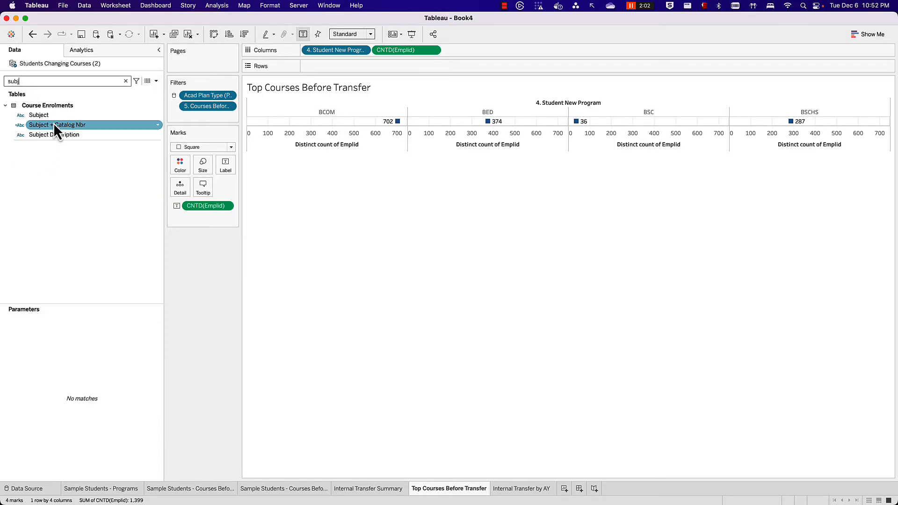
pyautogui.moveTo(48, 115); pyautogui.dragTo(180, 164)
pyautogui.click(440, 258)
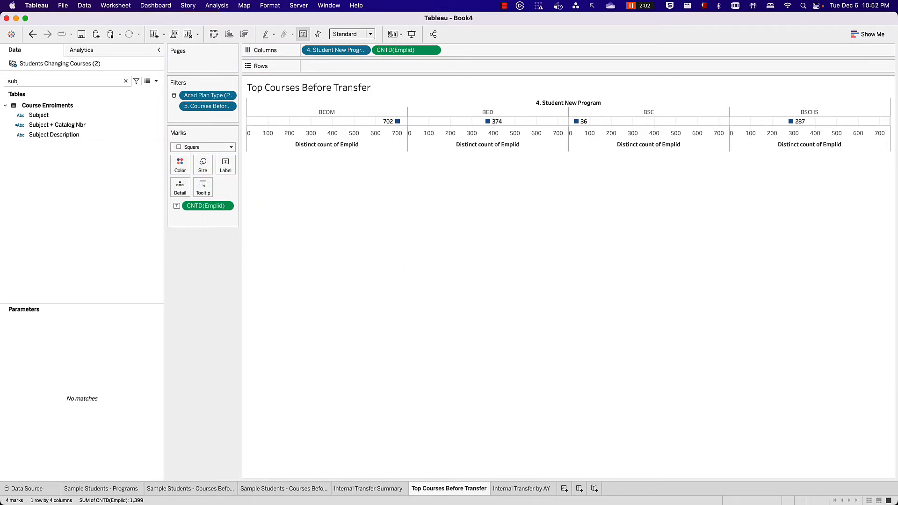
# - Label the marks with Subject + Catalog Nbr and remove CNTD(Emplid) from the labels
pyautogui.click(54, 124)
pyautogui.moveTo(54, 124); pyautogui.dragTo(217, 167)
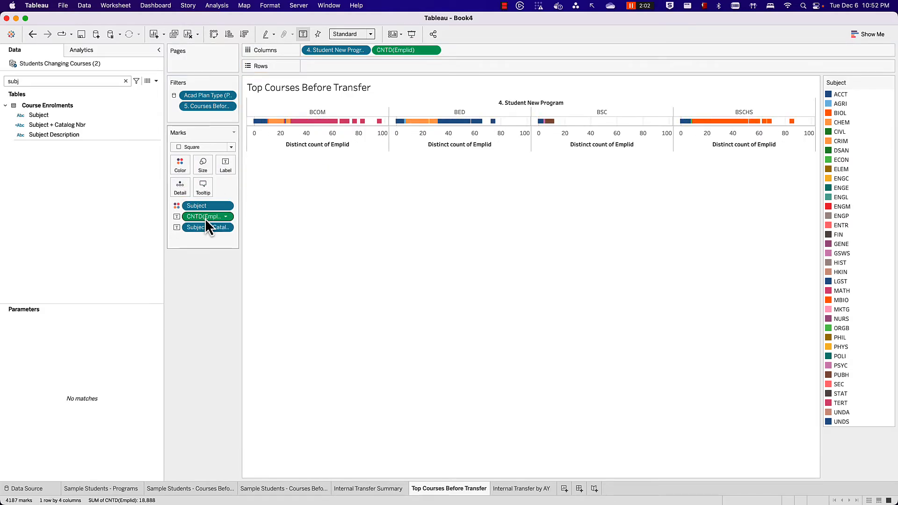
pyautogui.moveTo(205, 218); pyautogui.dragTo(180, 336)
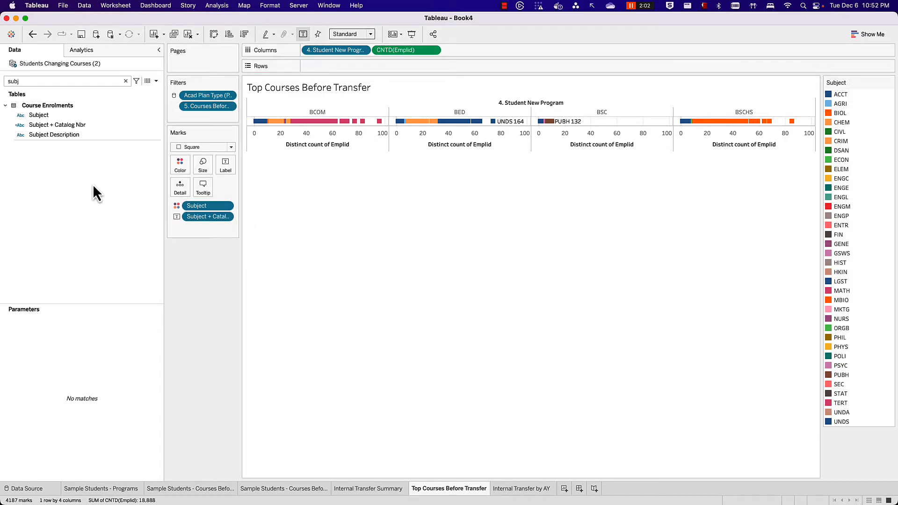
# - Add the calculated field 8. Rank to the rows and make it discrete
pyautogui.doubleClick(33, 81)
pyautogui.write('c')
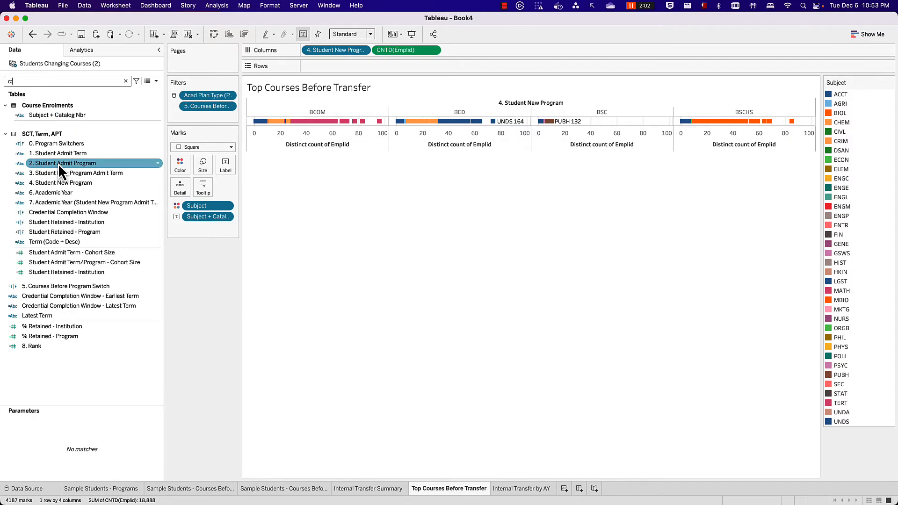
pyautogui.moveTo(39, 347); pyautogui.dragTo(318, 65)
pyautogui.rightClick(318, 66)
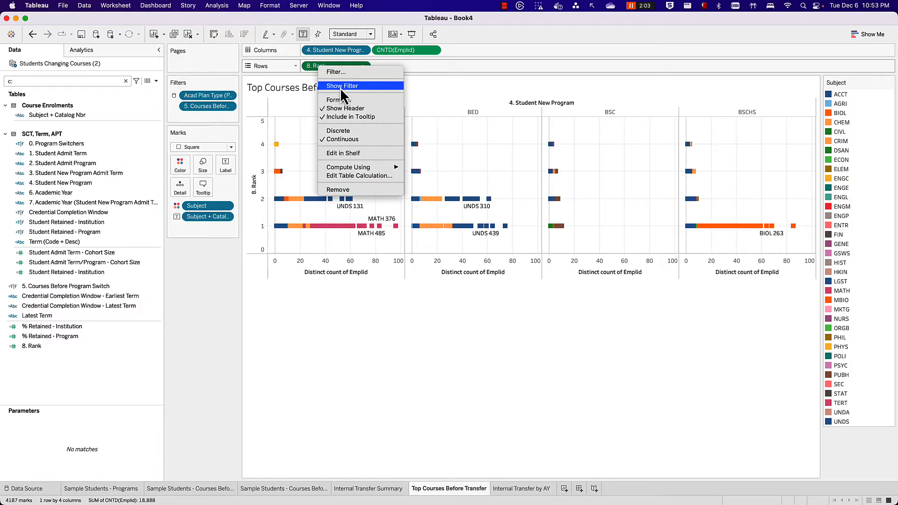
pyautogui.click(339, 129)
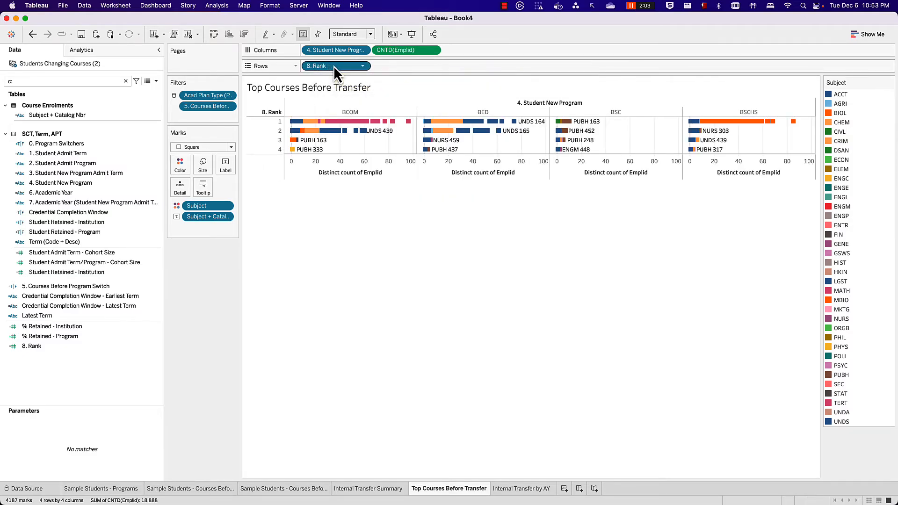
# - Compute the 8. Rank table calculation using only the specific dimensions Subject and Subject + Catalog Nbr
pyautogui.rightClick(335, 74)
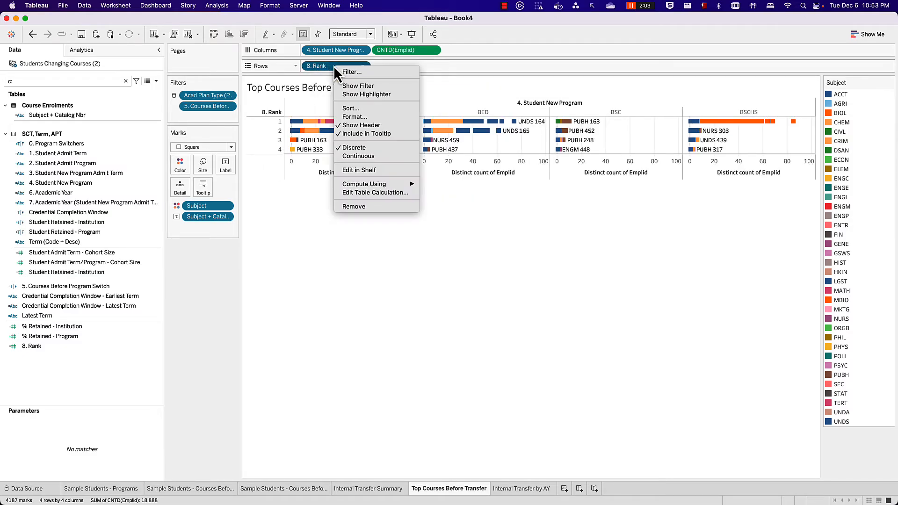
pyautogui.click(383, 193)
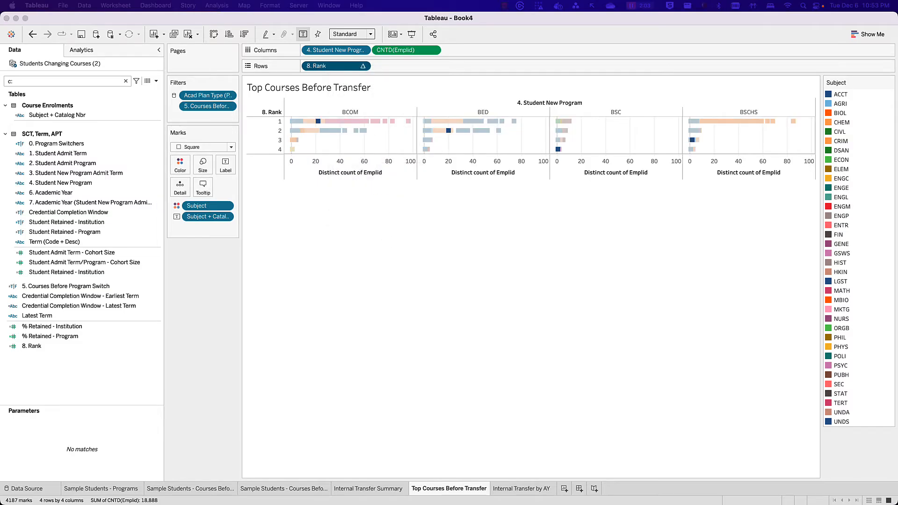
pyautogui.moveTo(243, 231); pyautogui.dragTo(338, 209)
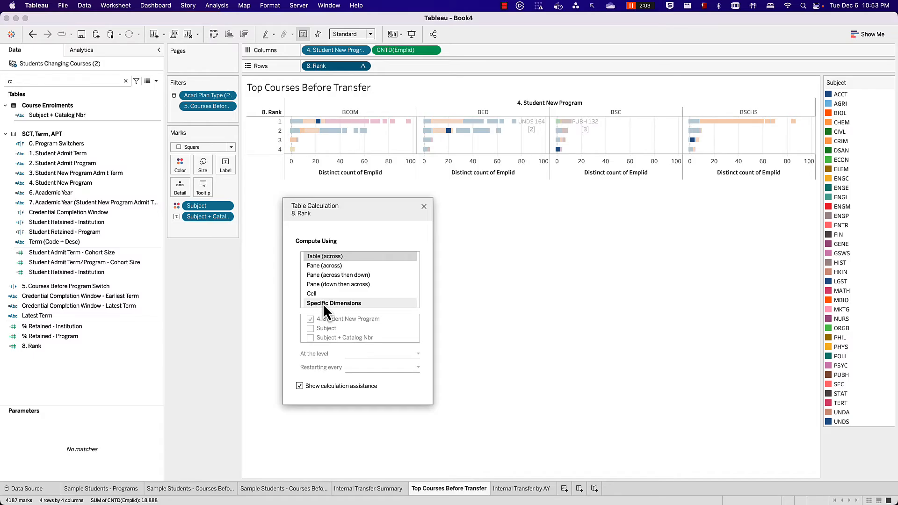
pyautogui.click(324, 303)
pyautogui.click(310, 319)
pyautogui.click(310, 328)
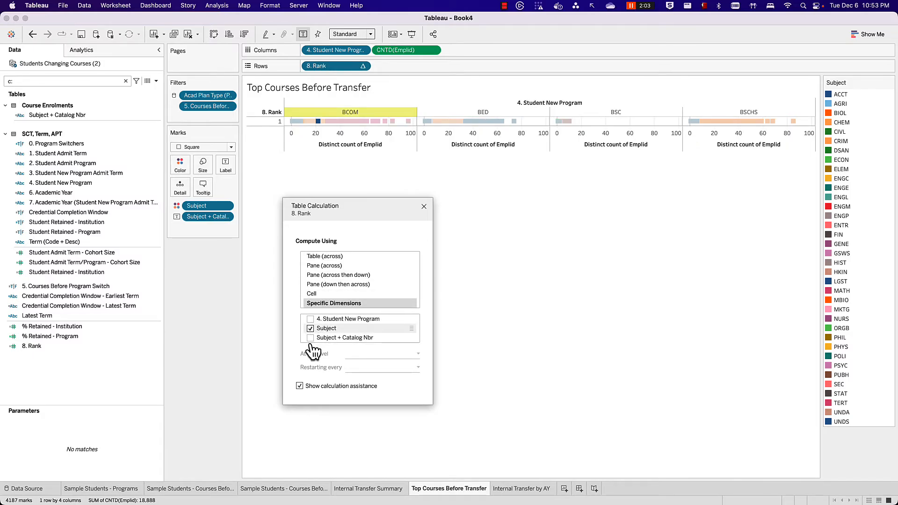
pyautogui.click(310, 338)
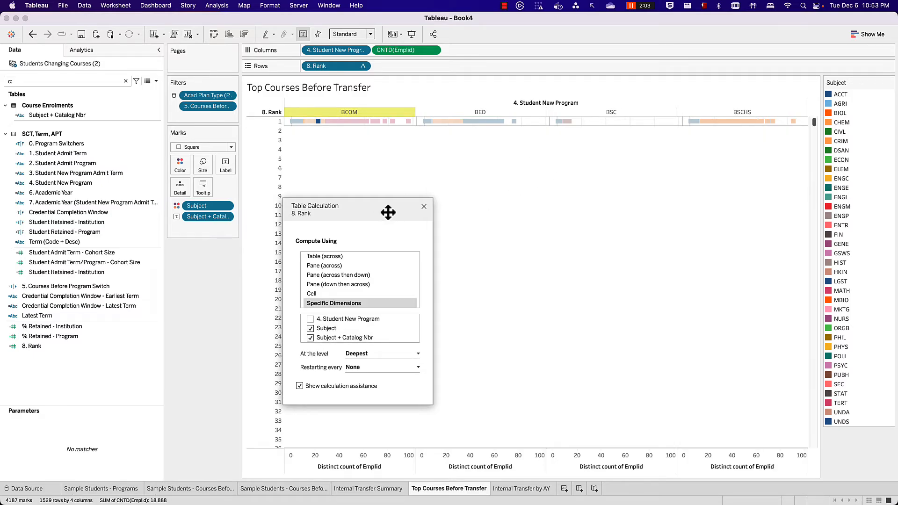
pyautogui.click(426, 208)
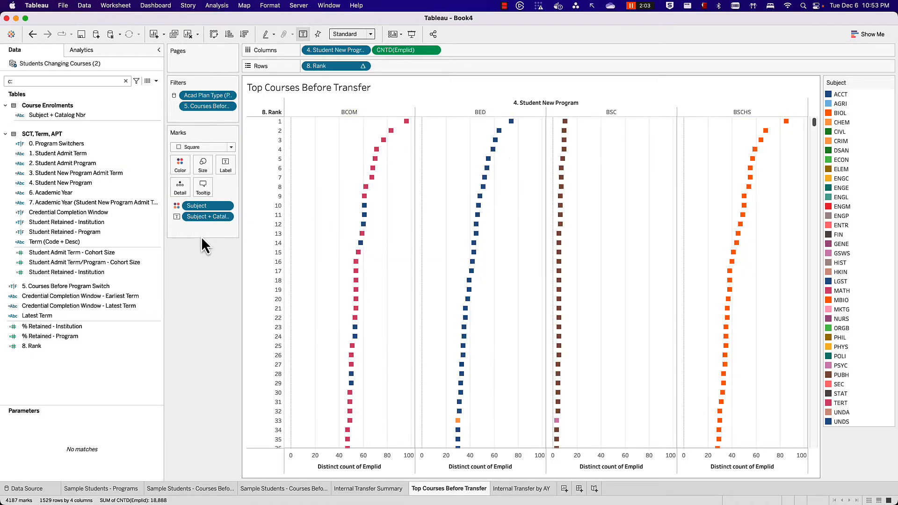
# - Change the mark type from Square to Automatic
pyautogui.click(183, 162)
pyautogui.click(187, 148)
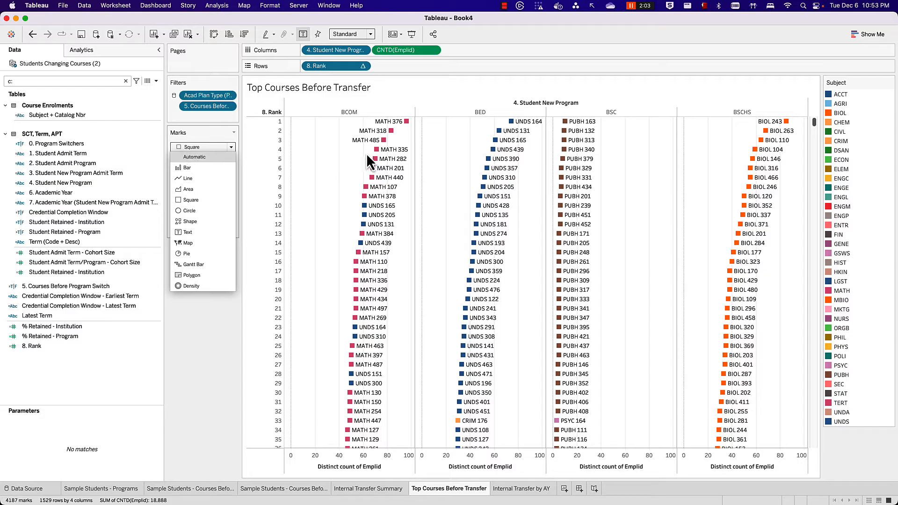
pyautogui.click(190, 155)
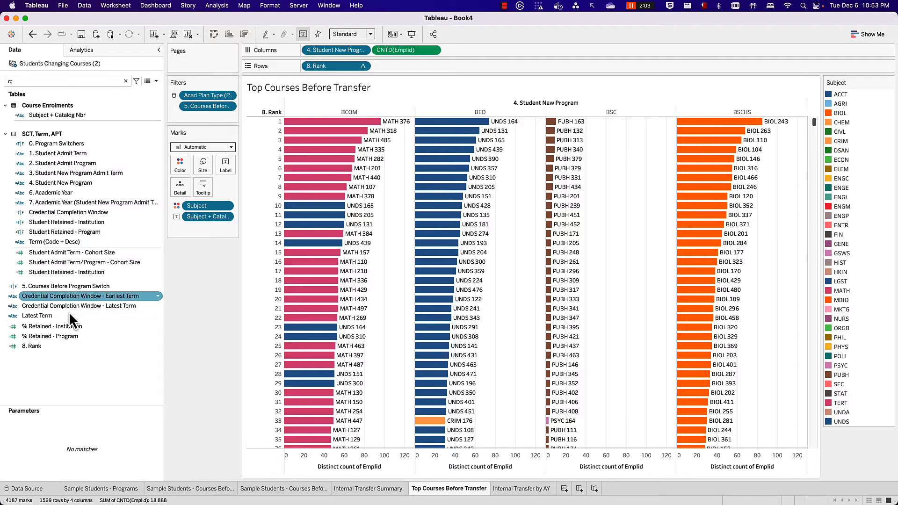
# - Examine the formula of the 8. Rank calculated field and close it without changes
pyautogui.rightClick(49, 345)
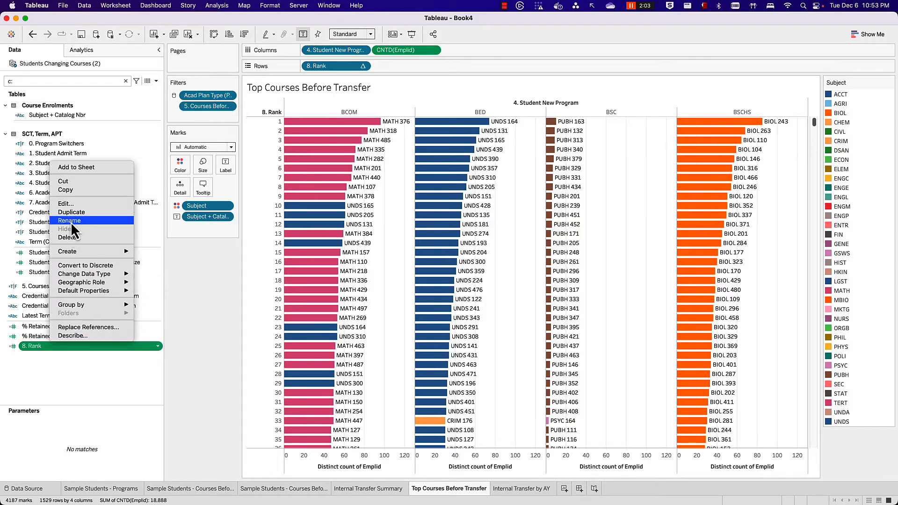
pyautogui.click(72, 203)
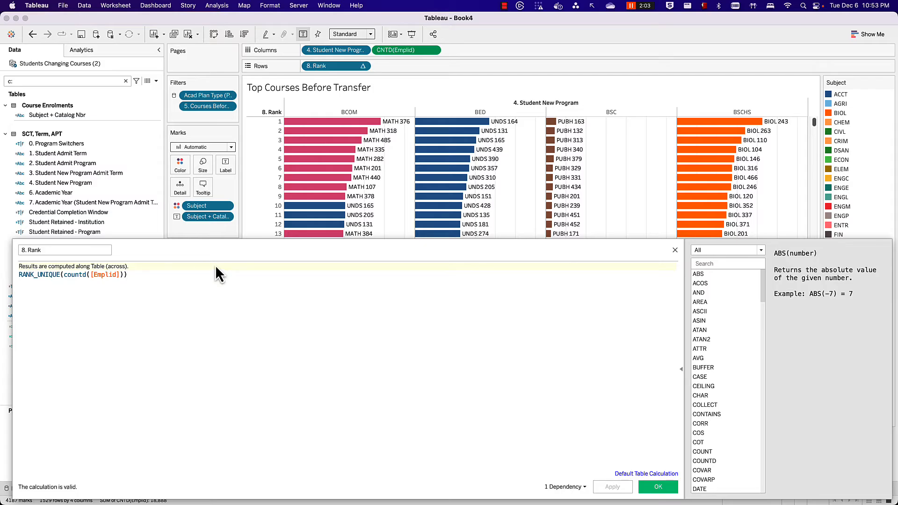
pyautogui.click(675, 250)
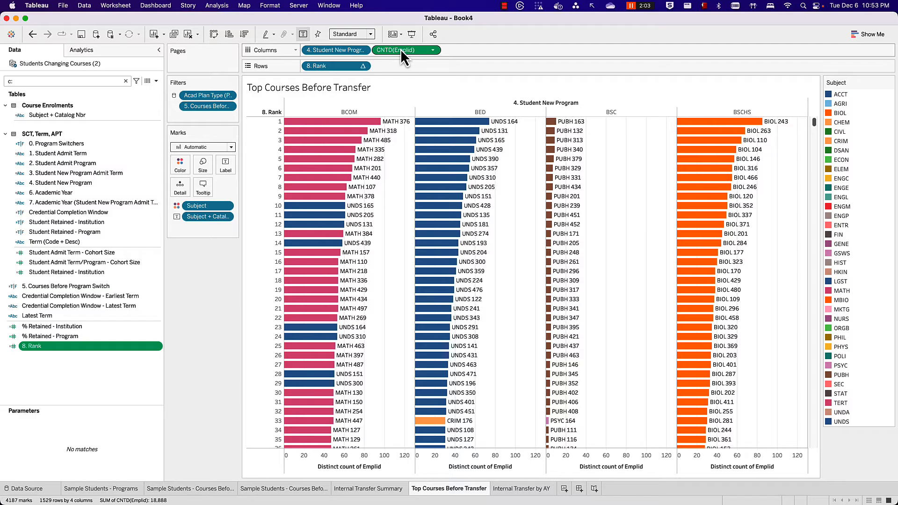
# - Add a copy of CNTD(Emplid) to the rows and try to apply the Rank quick table calculation to it
pyautogui.moveTo(400, 49)
pyautogui.mouseDown()
pyautogui.moveTo(411, 63)
pyautogui.moveTo(400, 66)
pyautogui.mouseUp()
pyautogui.rightClick(403, 66)
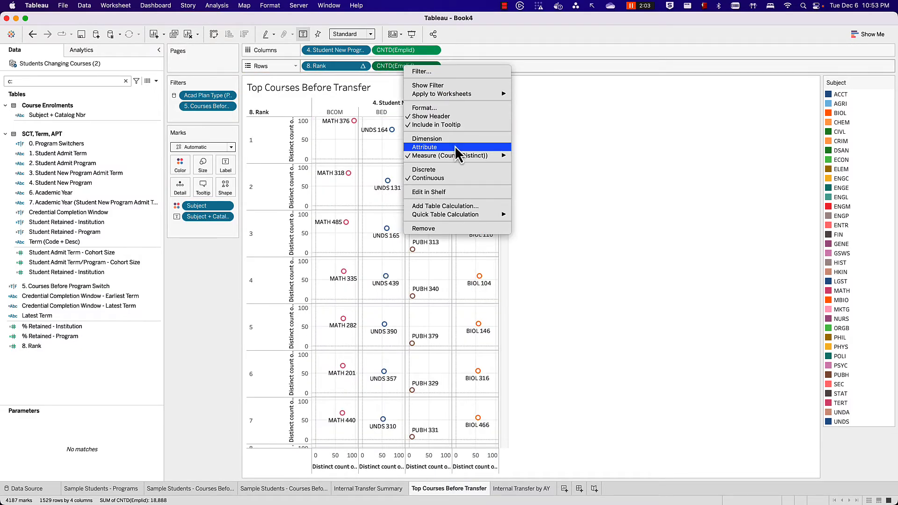
pyautogui.moveTo(459, 215)
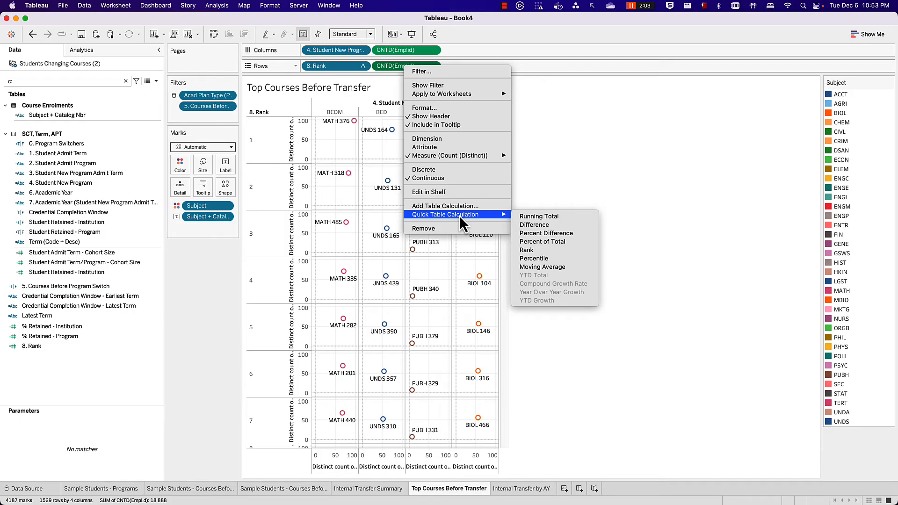
pyautogui.click(545, 250)
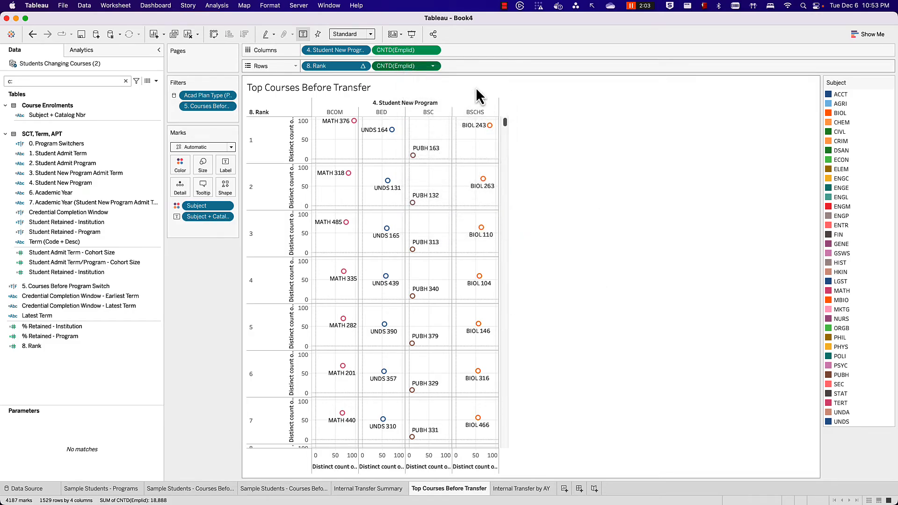
# - Apply the Rank quick table calculation to the CNTD(Emplid) copy in the rows and make it discrete
pyautogui.rightClick(415, 66)
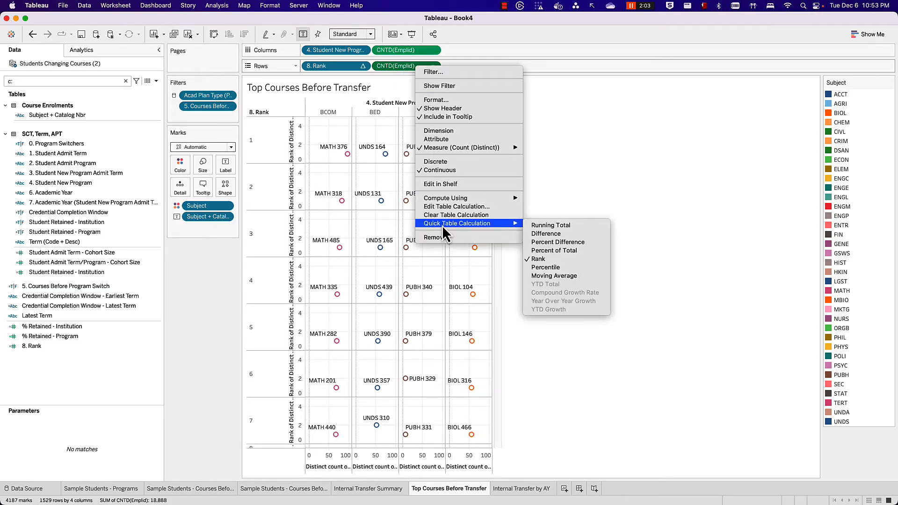
pyautogui.click(450, 168)
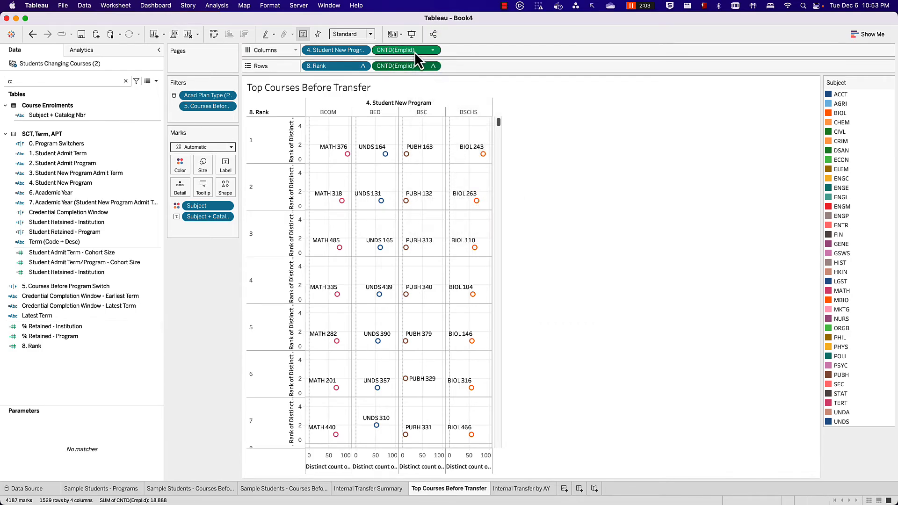
pyautogui.rightClick(412, 64)
pyautogui.click(449, 161)
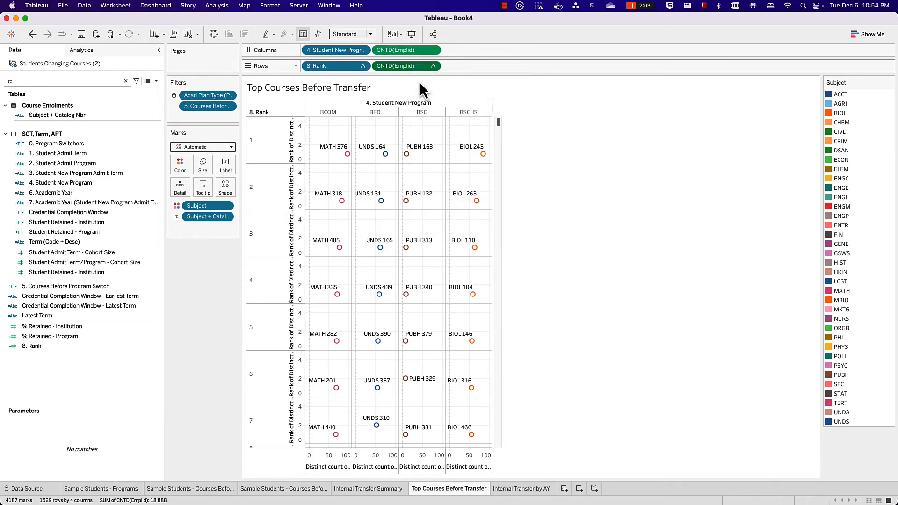
# - Compute the ranked CNTD(Emplid) in the rows using only the specific dimensions Subject and Subject + Catalog Nbr
pyautogui.rightClick(408, 65)
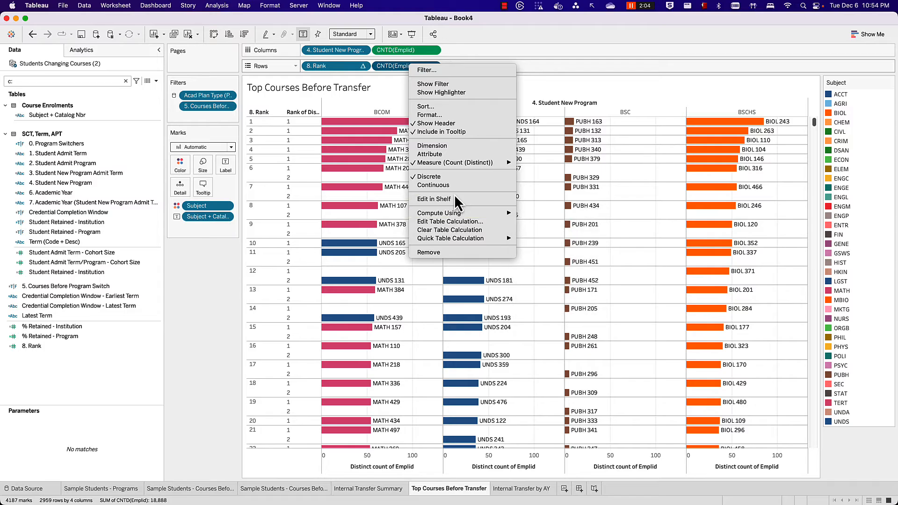
pyautogui.click(456, 220)
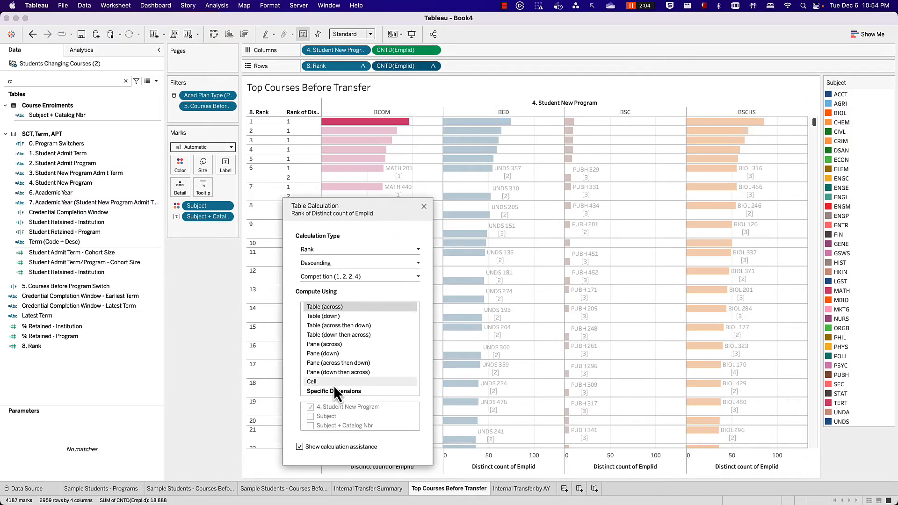
pyautogui.click(331, 391)
pyautogui.click(310, 407)
pyautogui.click(310, 416)
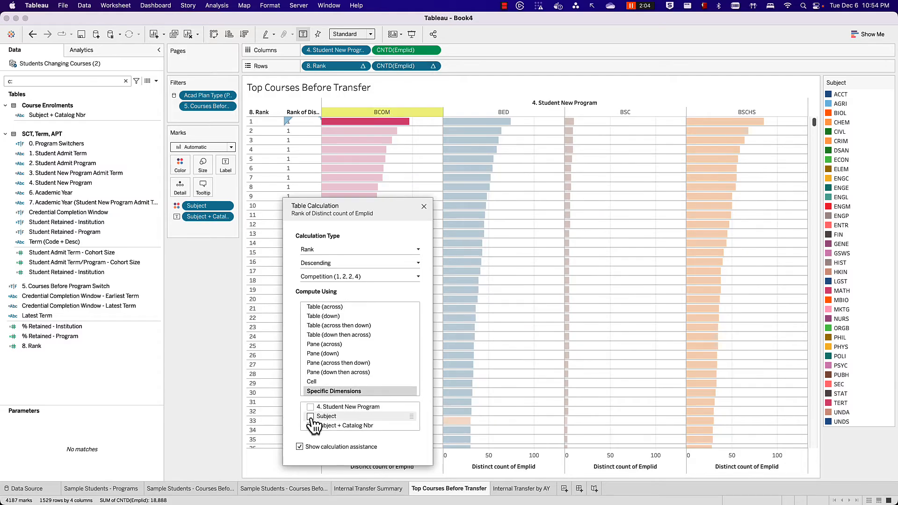
pyautogui.click(311, 425)
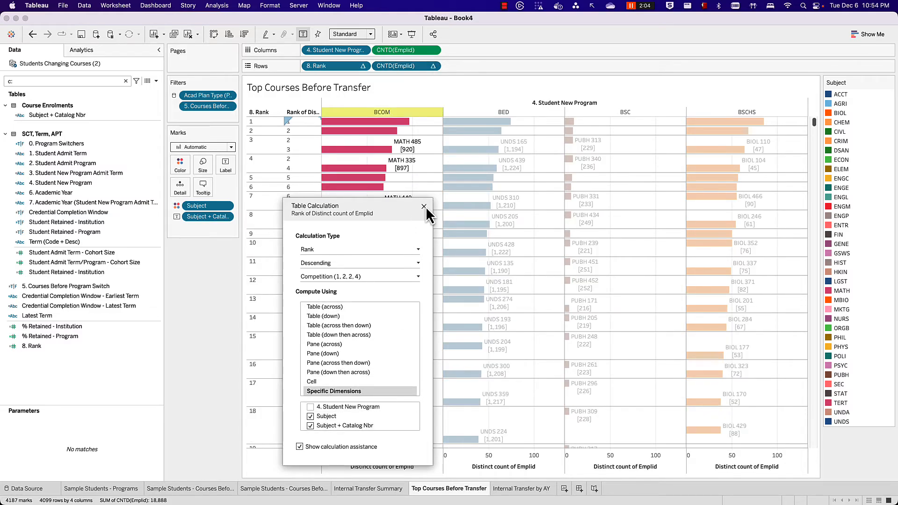
# - Set the ranking method of the CNTD(Emplid) table calculation to Unique (1, 2, 3, 4)
pyautogui.click(316, 279)
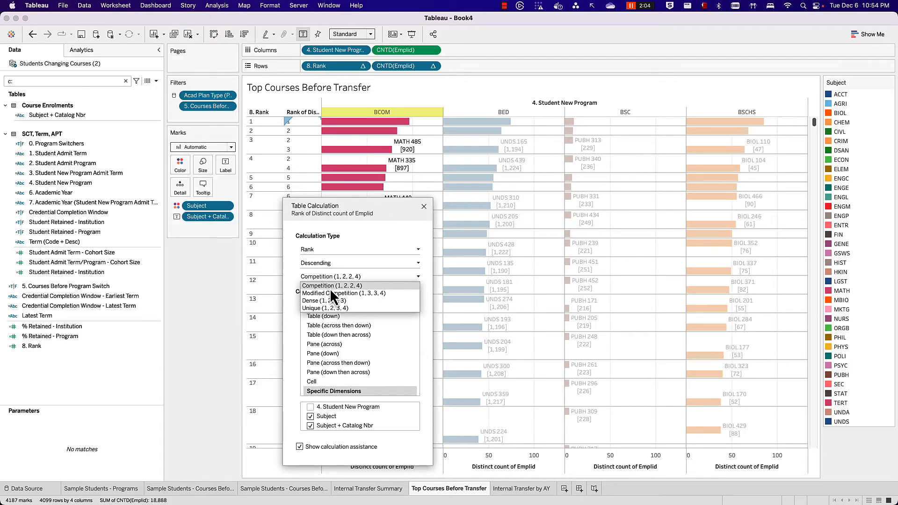
pyautogui.click(327, 308)
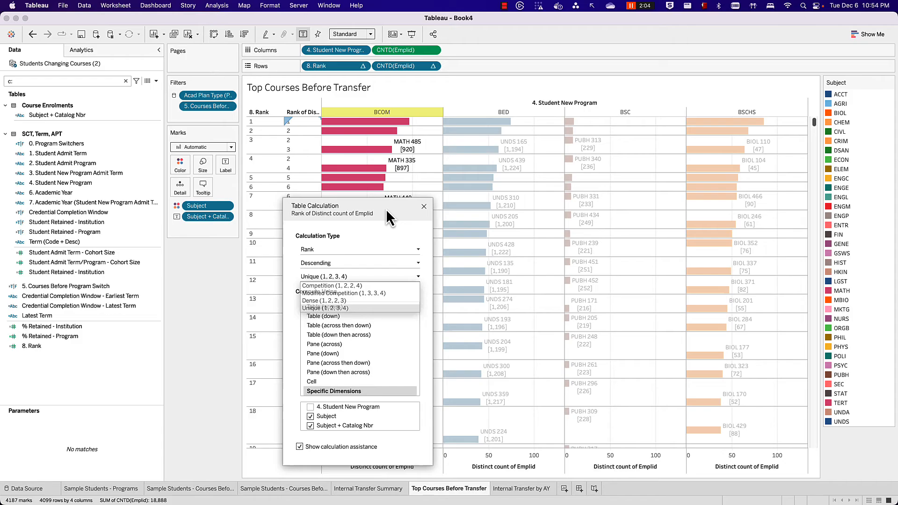
pyautogui.click(423, 208)
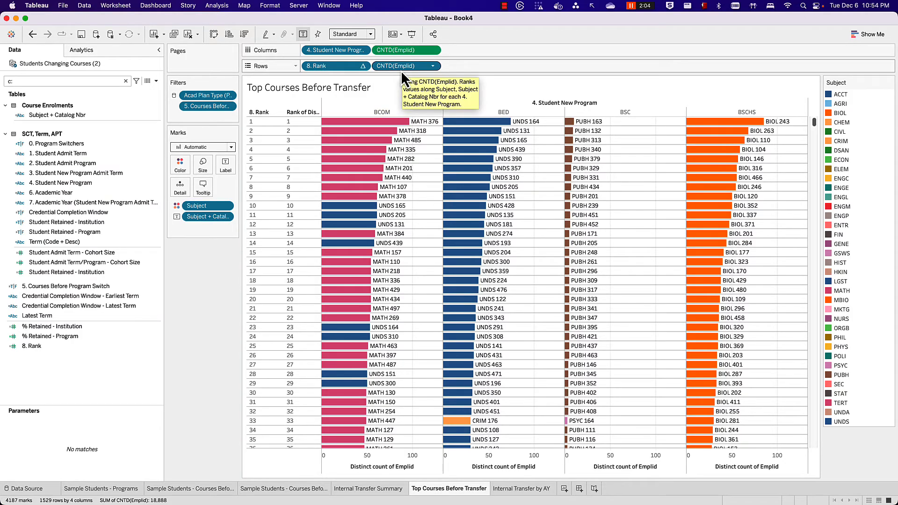
# - Save the ranked CNTD(Emplid) as a calculated field named 8a. Rank and remove it from the rows
pyautogui.moveTo(401, 68); pyautogui.dragTo(112, 254)
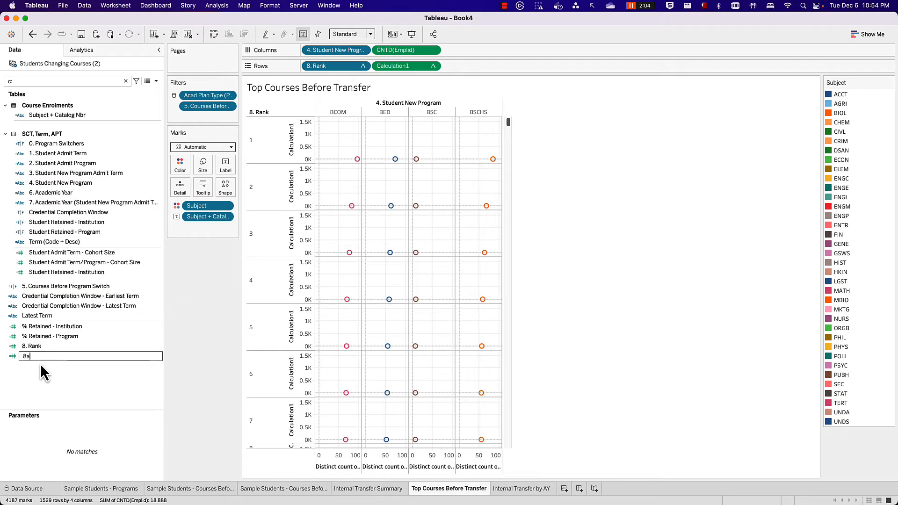
pyautogui.write('8a. Rank')
pyautogui.press('Return')
pyautogui.moveTo(416, 67); pyautogui.dragTo(649, 183)
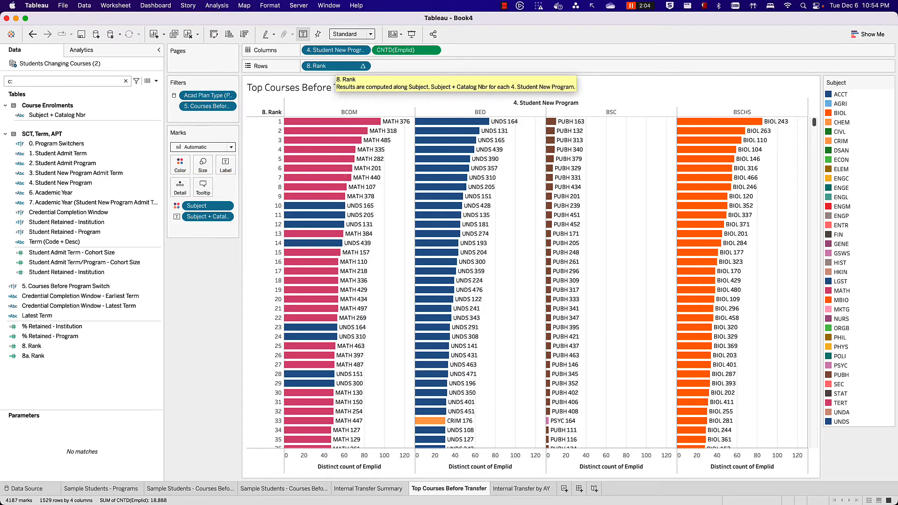
# - Add 8. Rank as a range filter and compute it along the specific dimensions Subject and Subject + Catalog Nbr
pyautogui.moveTo(36, 346); pyautogui.dragTo(210, 116)
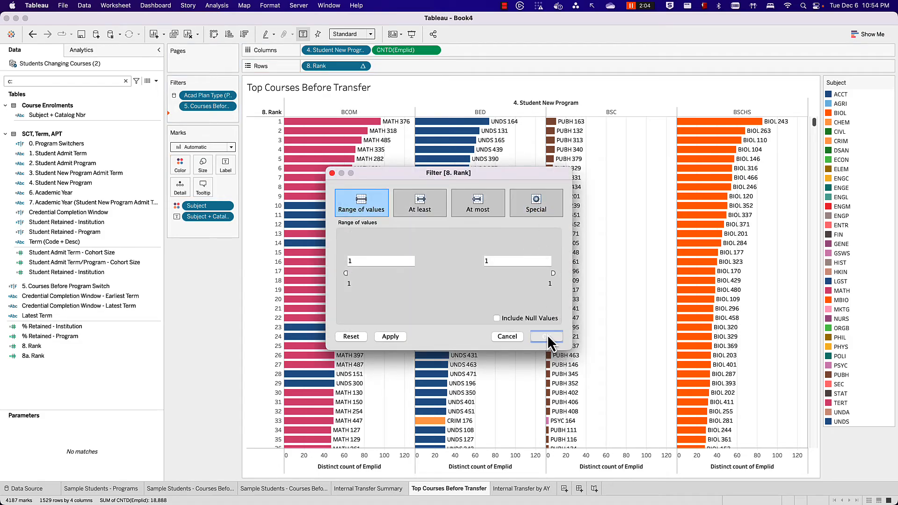
pyautogui.click(547, 336)
pyautogui.rightClick(214, 115)
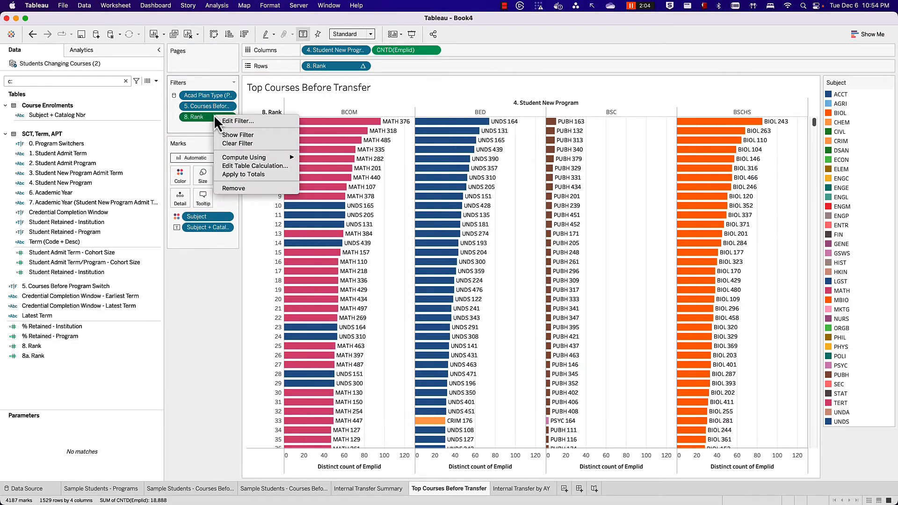
pyautogui.click(268, 164)
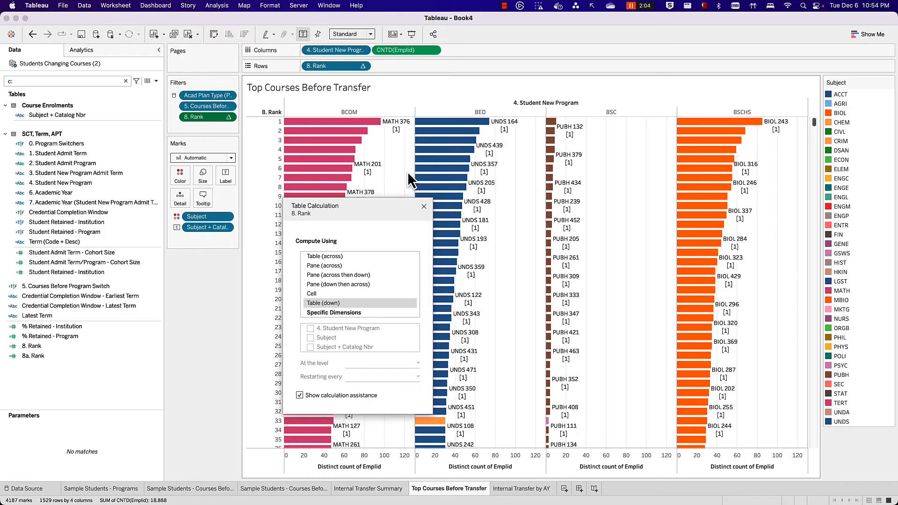
pyautogui.click(330, 311)
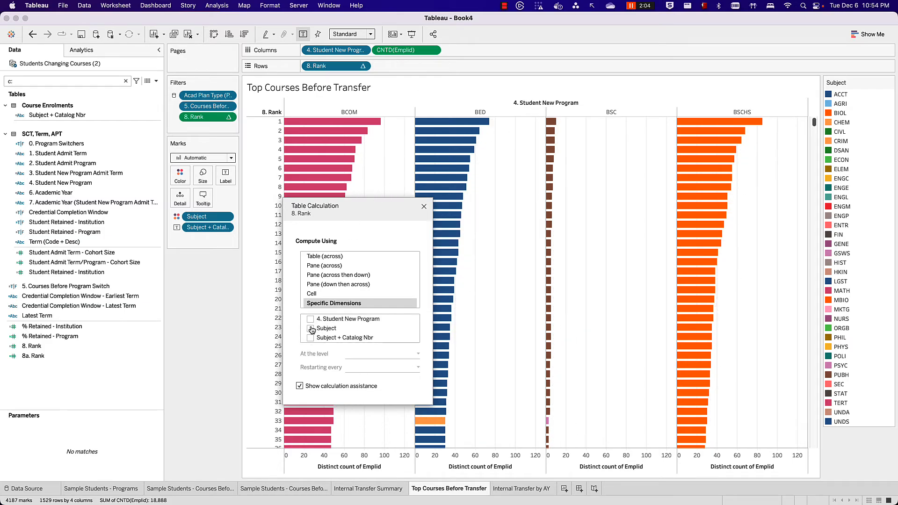
pyautogui.click(311, 328)
pyautogui.click(311, 338)
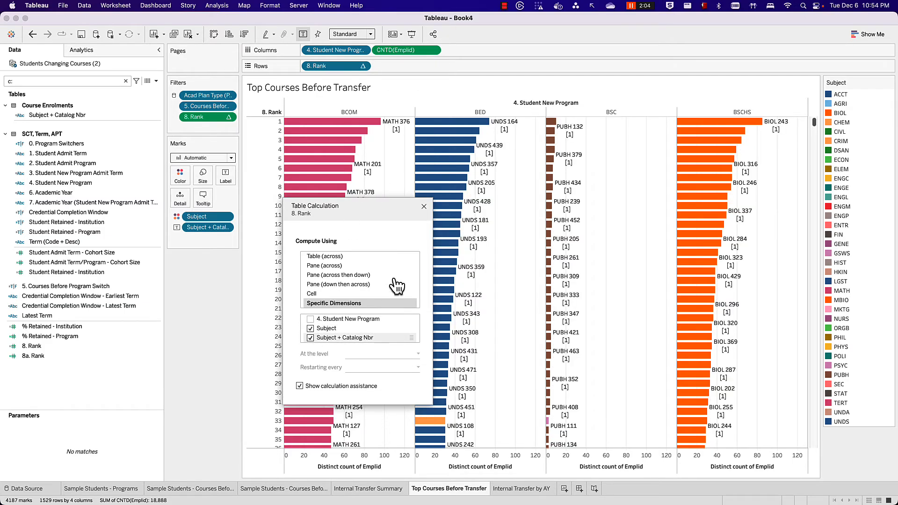
pyautogui.click(424, 205)
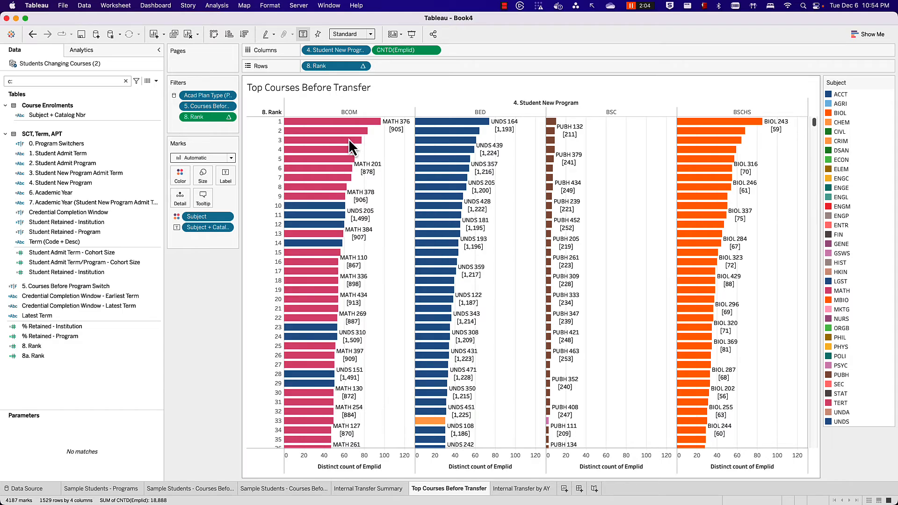
# - Show the 8. Rank filter and limit its range to ranks 1 through 20
pyautogui.rightClick(212, 116)
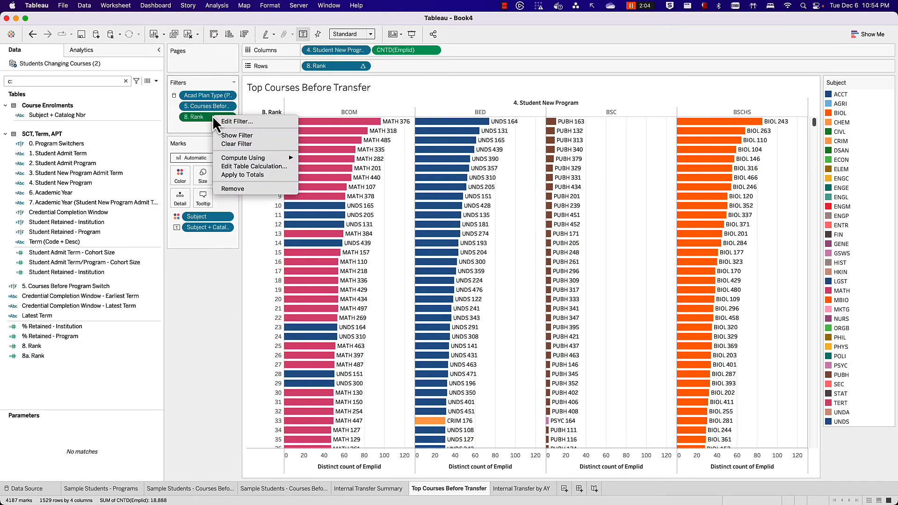
pyautogui.click(226, 136)
pyautogui.click(885, 94)
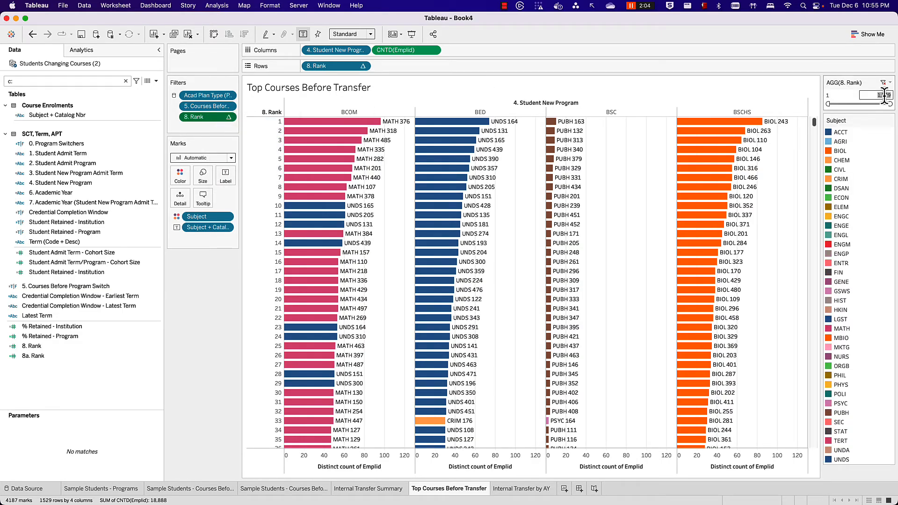
pyautogui.write('120')
pyautogui.press('Return')
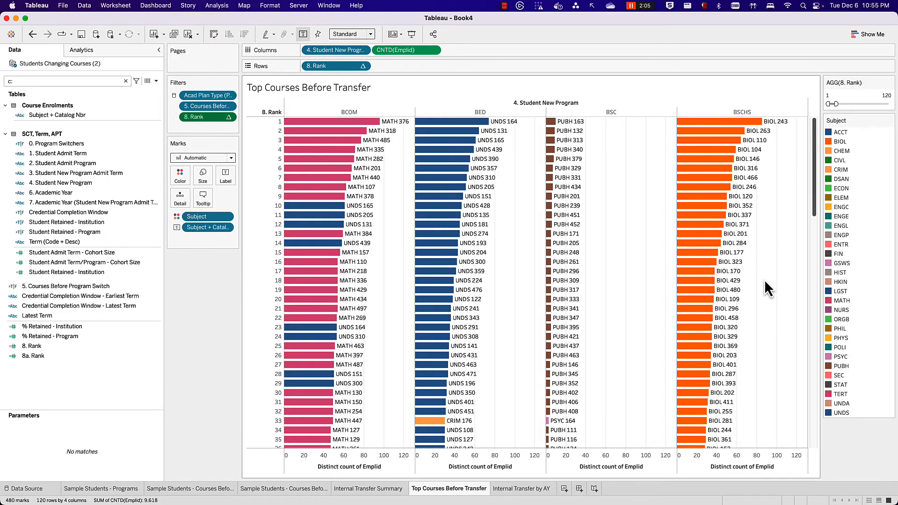
pyautogui.click(882, 95)
pyautogui.press('Return')
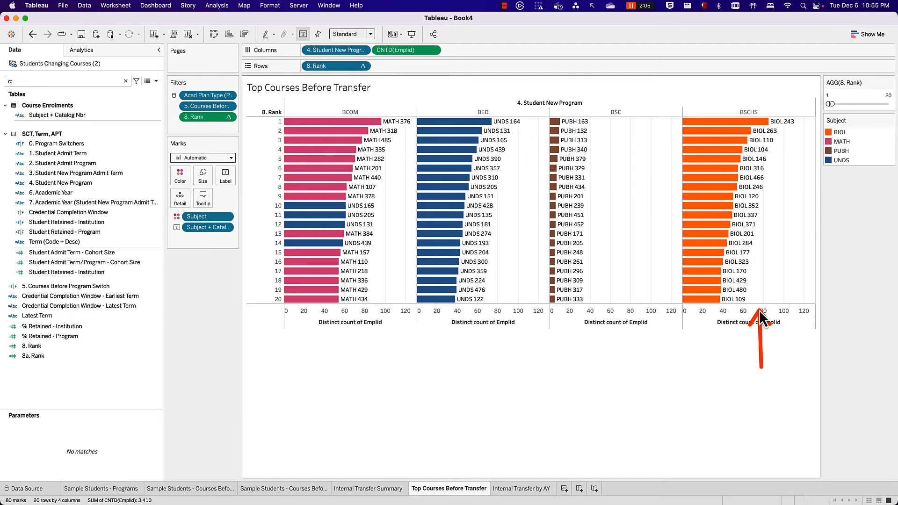
pyautogui.moveTo(623, 368); pyautogui.dragTo(623, 330)
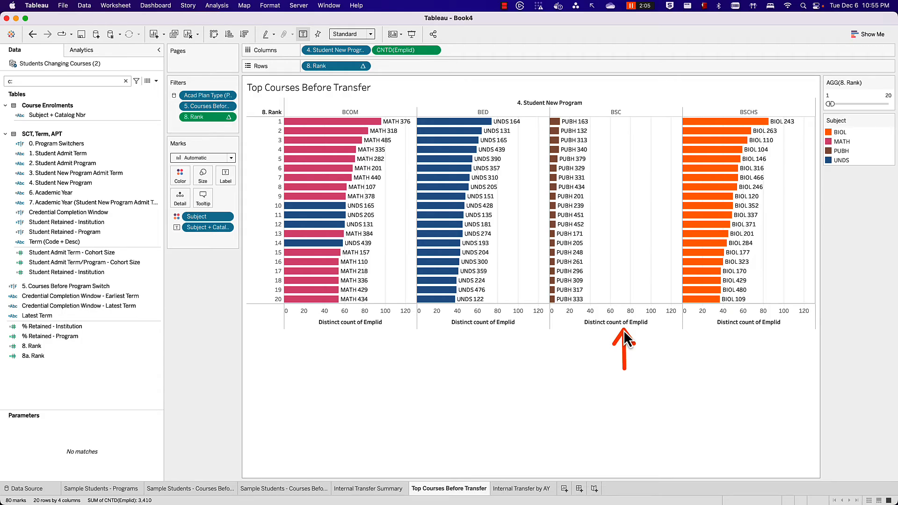
# - Create a dashboard with its title shown and set its size to Generic Desktop (1366 x 768)
pyautogui.click(579, 489)
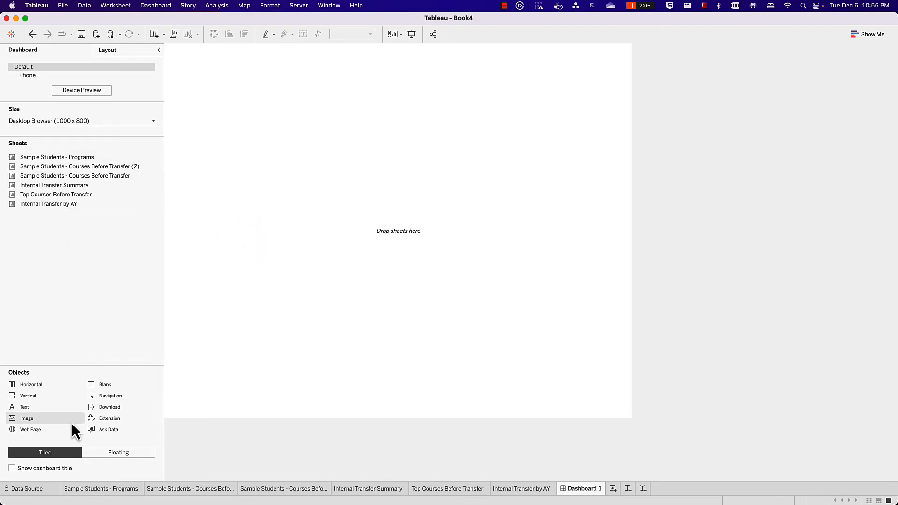
pyautogui.click(41, 468)
pyautogui.click(58, 121)
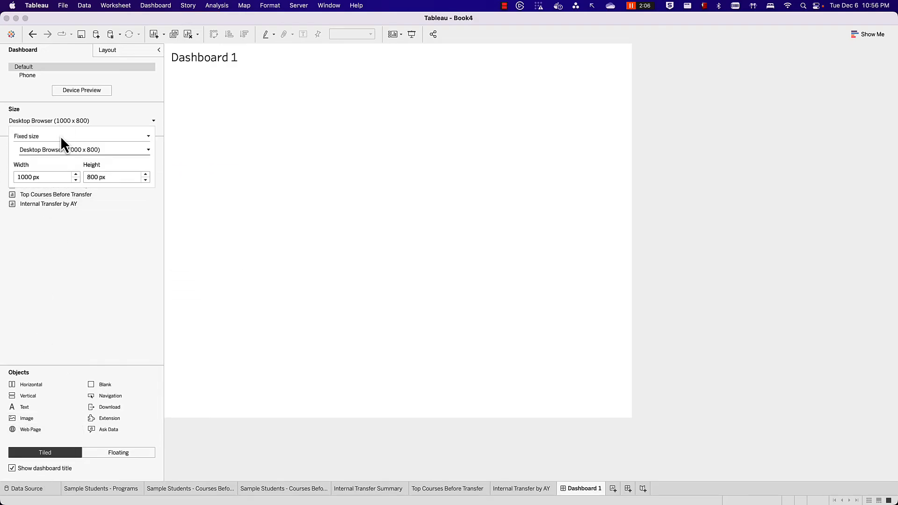
pyautogui.click(60, 150)
pyautogui.click(64, 159)
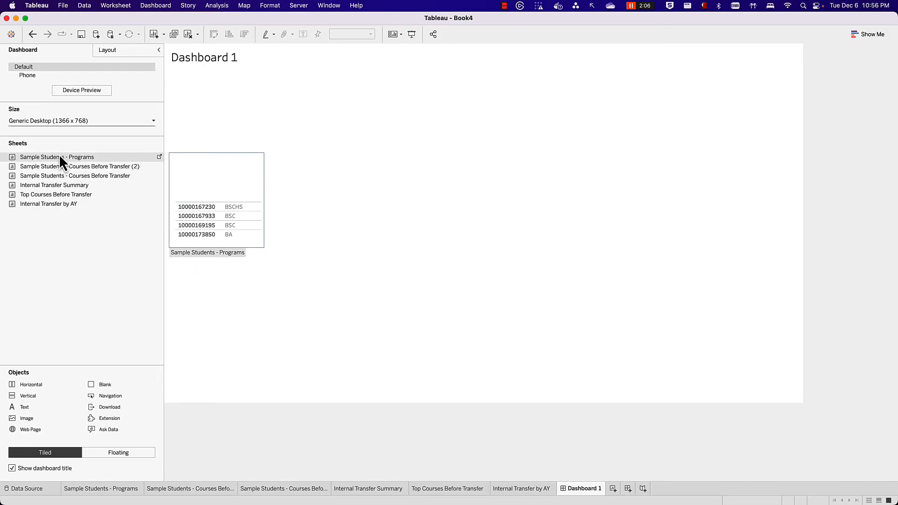
# - Place Sample Students - Programs on the dashboard with Sample Students - Courses Before Transfer (2) below it, giving the lower sheet more height
pyautogui.moveTo(58, 155); pyautogui.dragTo(145, 136)
pyautogui.moveTo(58, 167)
pyautogui.mouseDown()
pyautogui.moveTo(374, 190)
pyautogui.moveTo(397, 246)
pyautogui.moveTo(448, 278)
pyautogui.mouseUp()
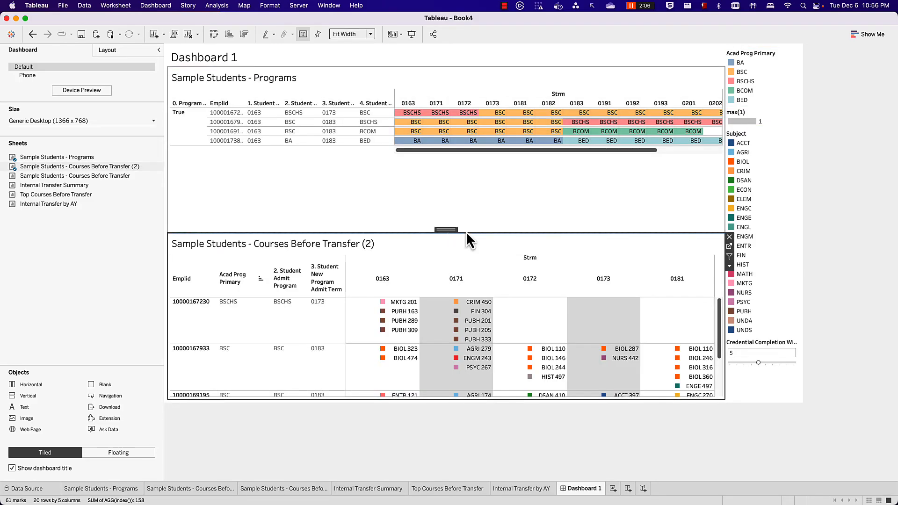
pyautogui.moveTo(466, 234); pyautogui.dragTo(465, 168)
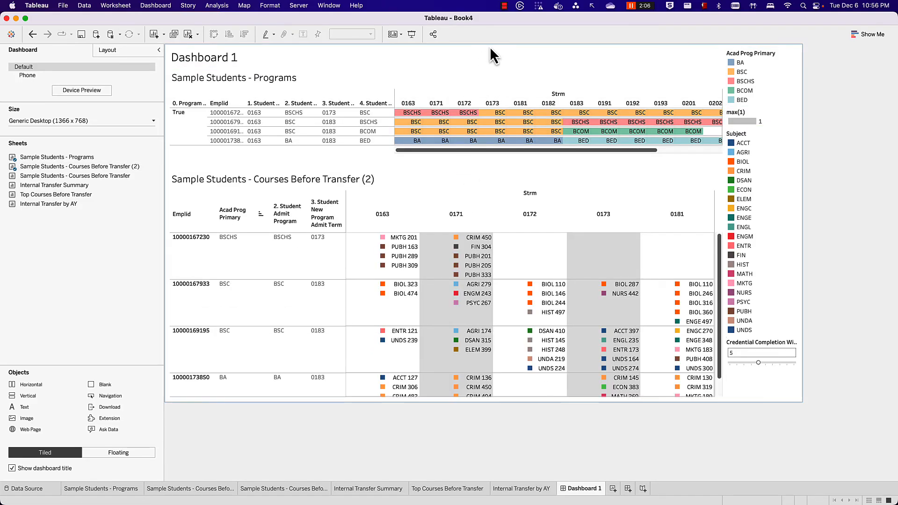
# - Fit both Sample Students sheets on the dashboard to Entire View
pyautogui.click(458, 81)
pyautogui.click(363, 33)
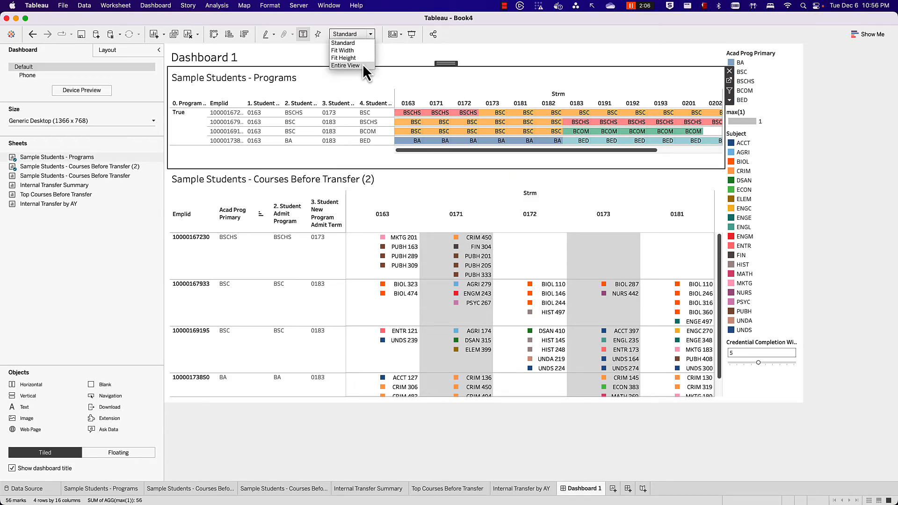
pyautogui.click(363, 63)
pyautogui.click(367, 193)
pyautogui.click(347, 35)
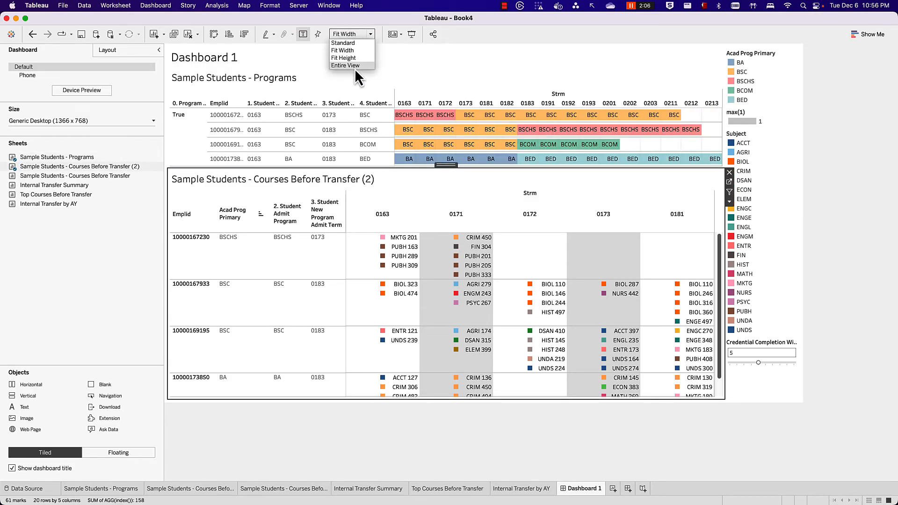
# - Delete the dashboard's layout container holding the color and size legends and the Credential Completion Window parameter
pyautogui.click(757, 50)
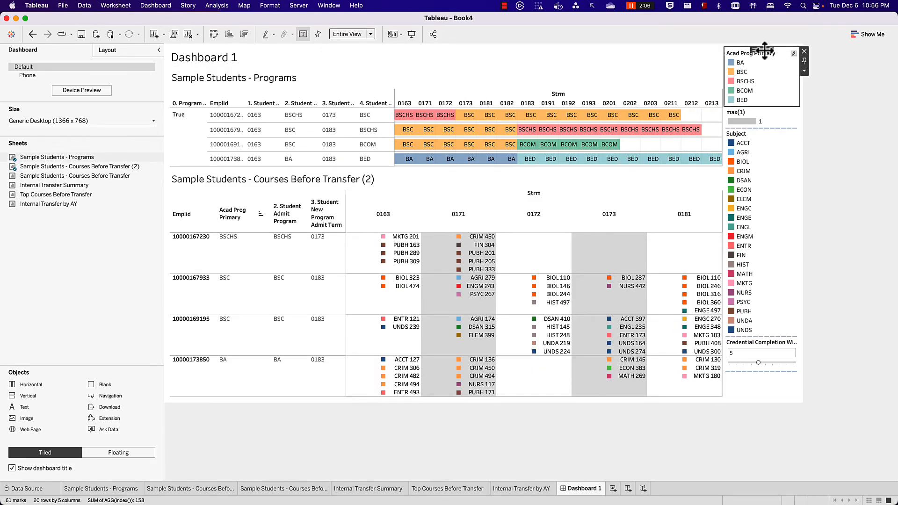
pyautogui.doubleClick(765, 50)
pyautogui.click(804, 51)
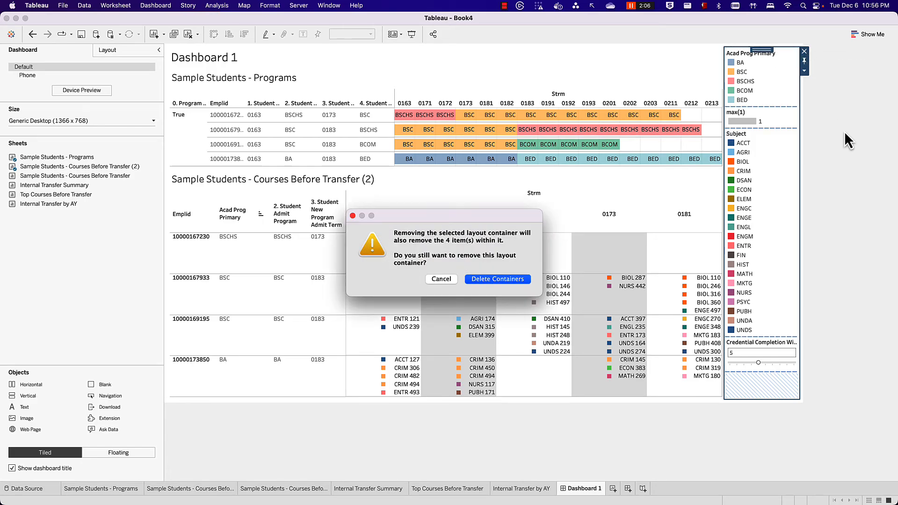
pyautogui.press('Return')
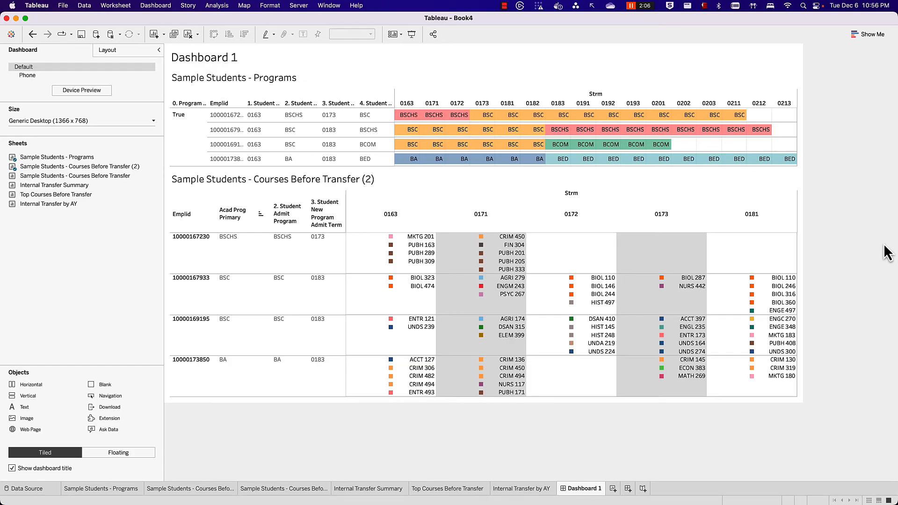
# - Rename the dashboard as Sample Students
pyautogui.doubleClick(584, 488)
pyautogui.write('Sa')
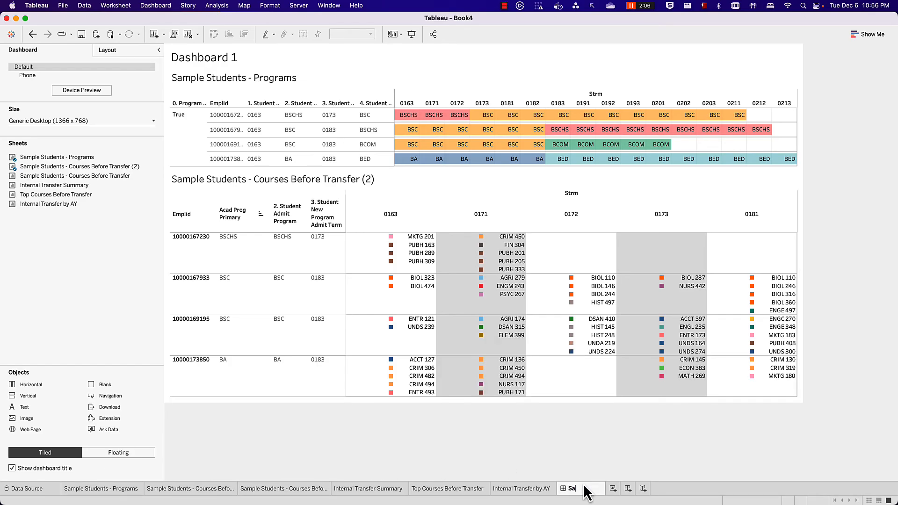
pyautogui.write('mplestudents')
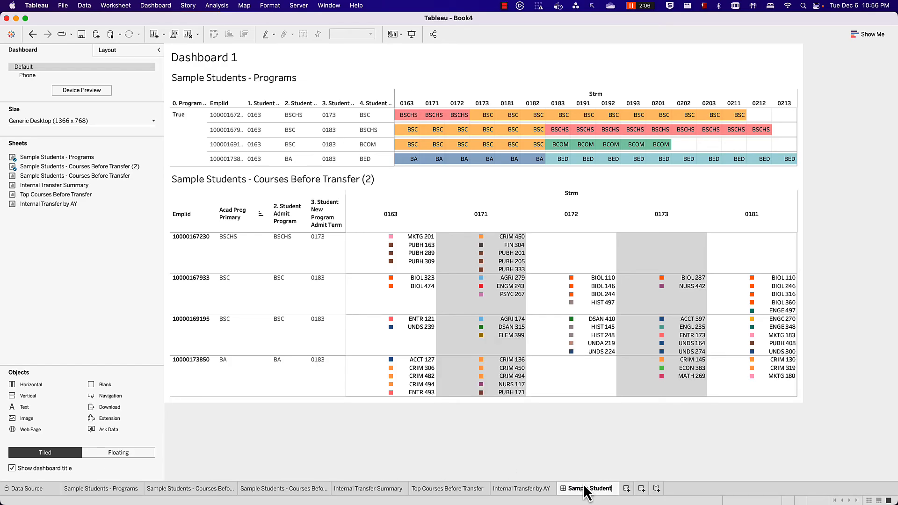
pyautogui.press('Return')
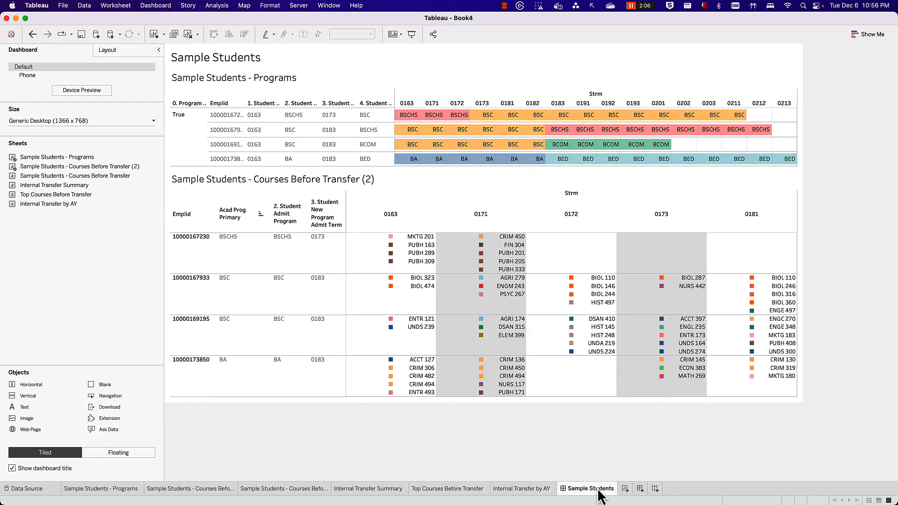
# - Create a second dashboard, set its size to Generic Desktop (1366 x 768) and show its title
pyautogui.click(40, 120)
pyautogui.click(51, 150)
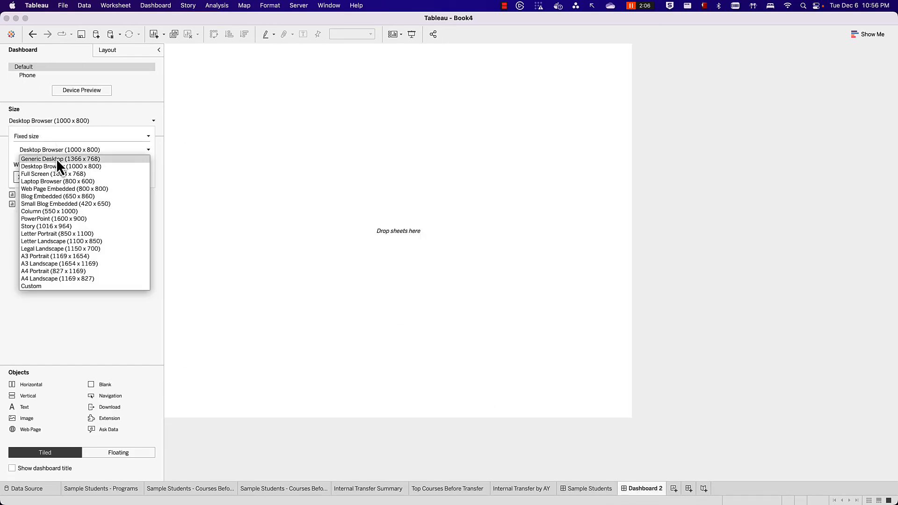
pyautogui.click(56, 159)
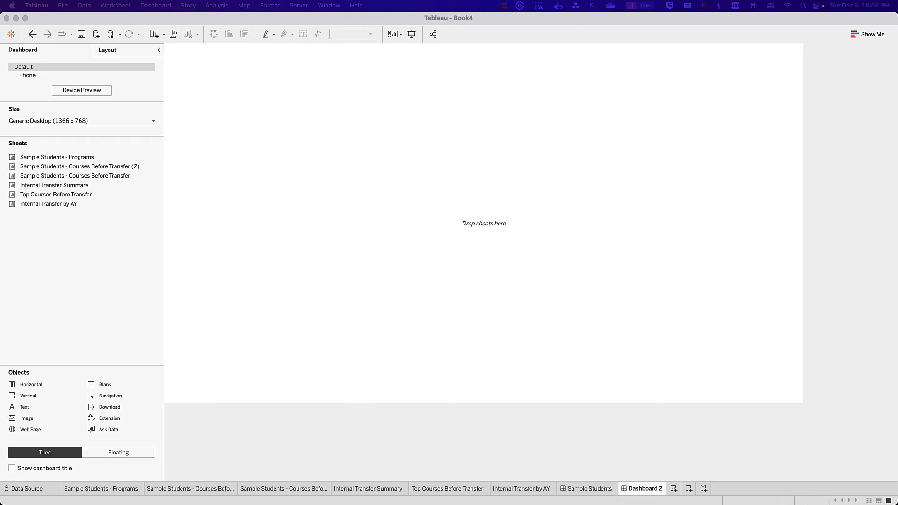
pyautogui.click(40, 468)
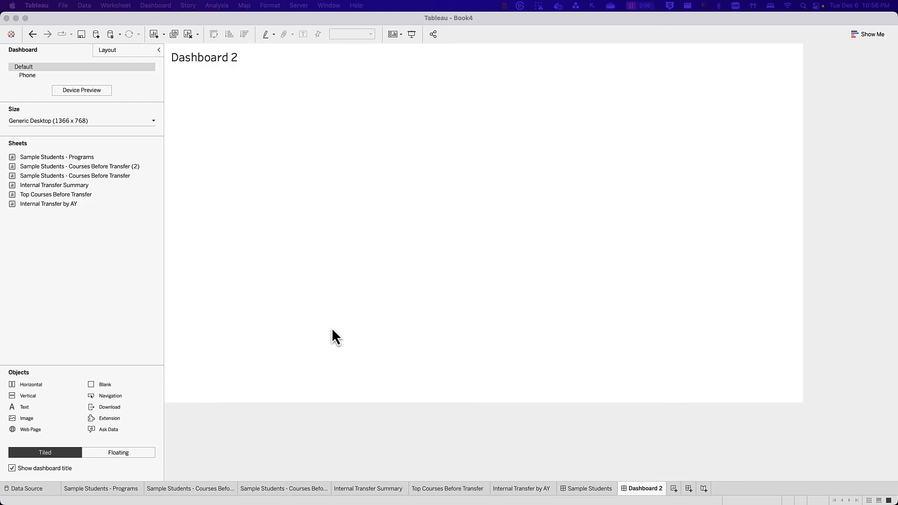
# - Rename the new dashboard as Internal Transfers, at a Glance
pyautogui.doubleClick(640, 488)
pyautogui.write('Internal Transfers, at a Glance')
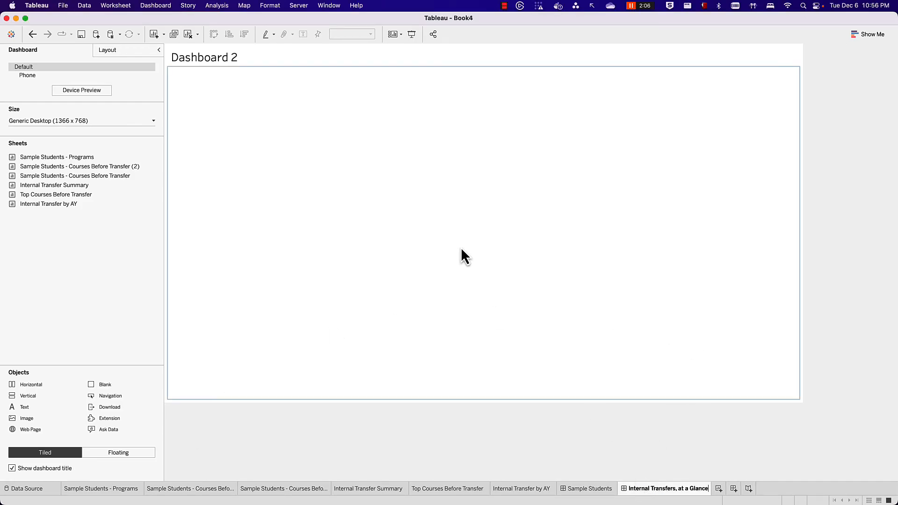
pyautogui.click(461, 247)
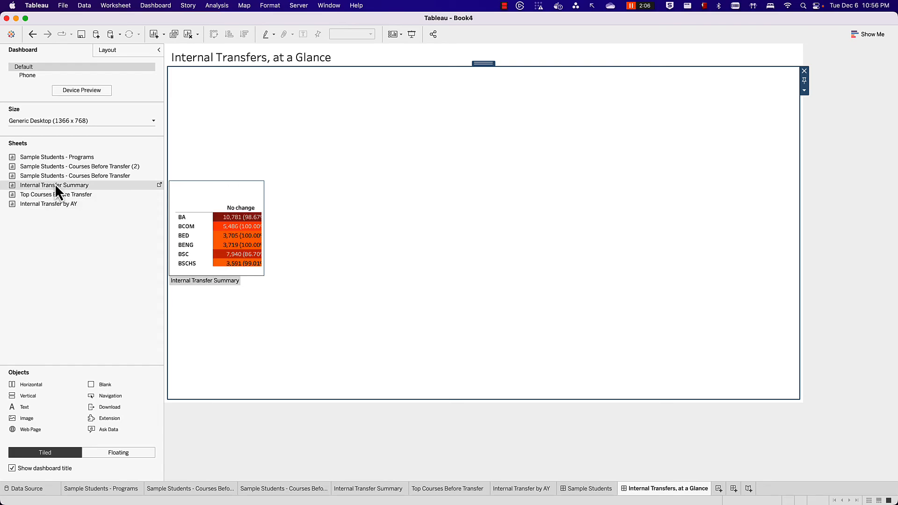
# - Add a horizontal container to the dashboard and place Internal Transfer Summary and Internal Transfer by AY side by side in it
pyautogui.moveTo(29, 384); pyautogui.dragTo(276, 136)
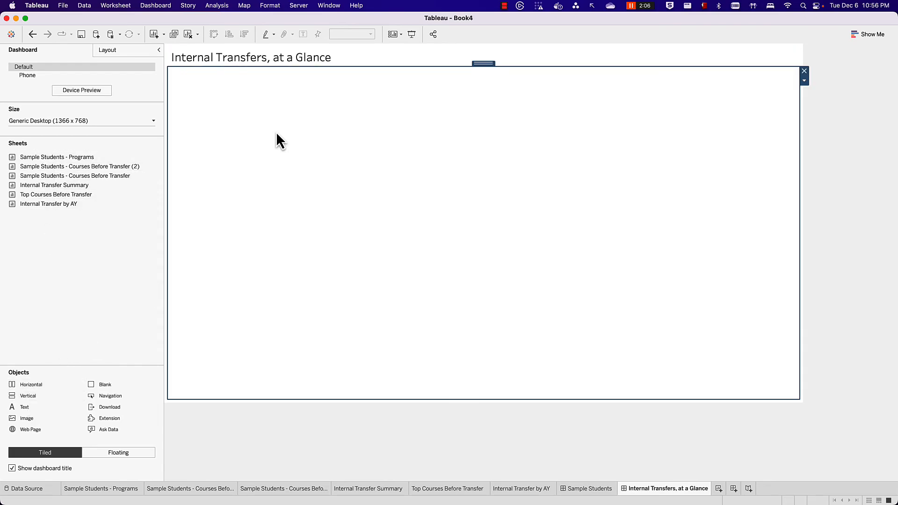
pyautogui.moveTo(57, 184); pyautogui.dragTo(281, 136)
pyautogui.moveTo(55, 201); pyautogui.dragTo(697, 113)
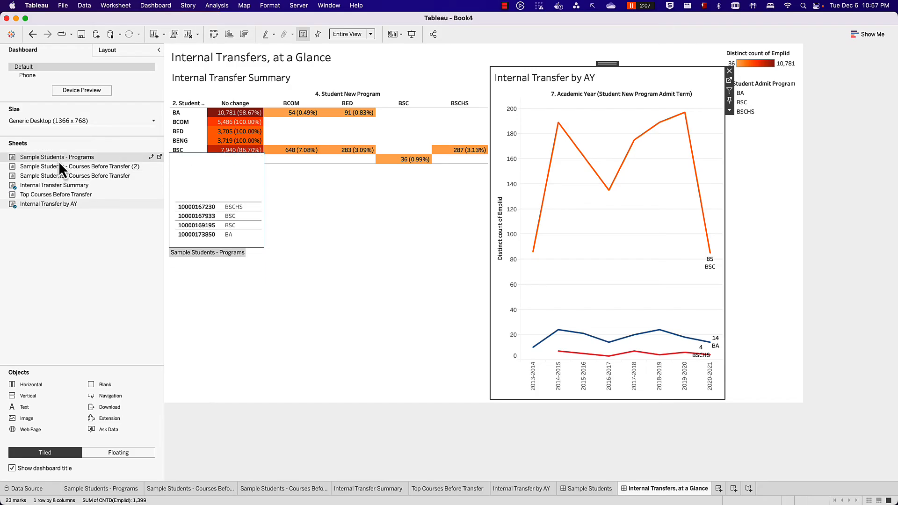
# - Add a vertical container to the left of the Internal Transfer Summary sheet and place Top Courses Before Transfer in it
pyautogui.moveTo(32, 399); pyautogui.dragTo(230, 302)
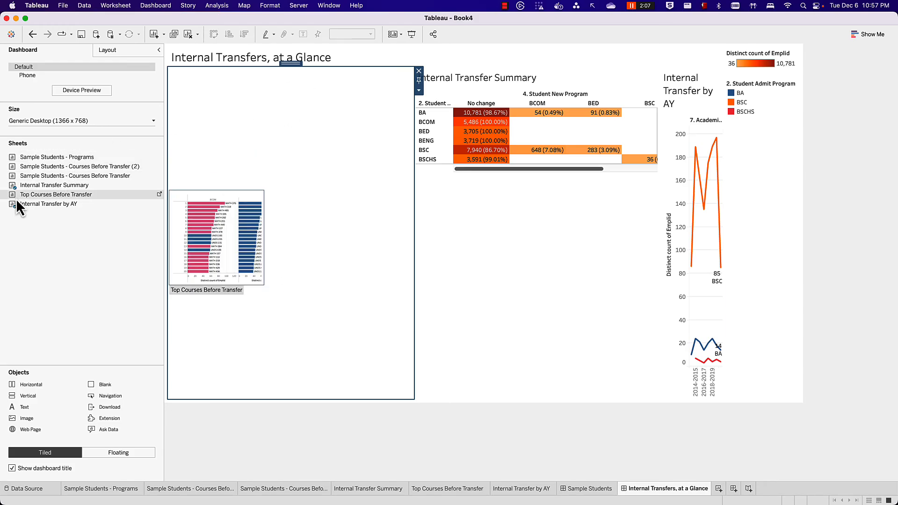
pyautogui.moveTo(19, 199); pyautogui.dragTo(309, 247)
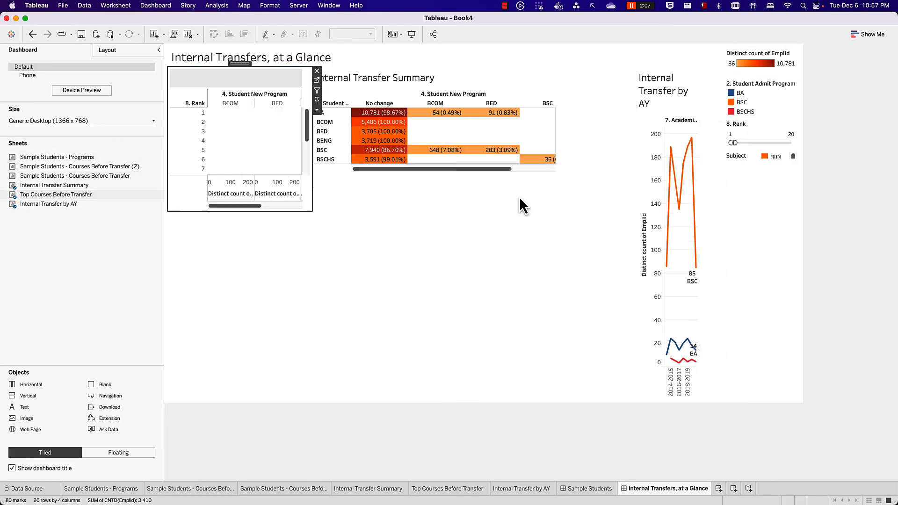
pyautogui.click(507, 76)
pyautogui.doubleClick(517, 61)
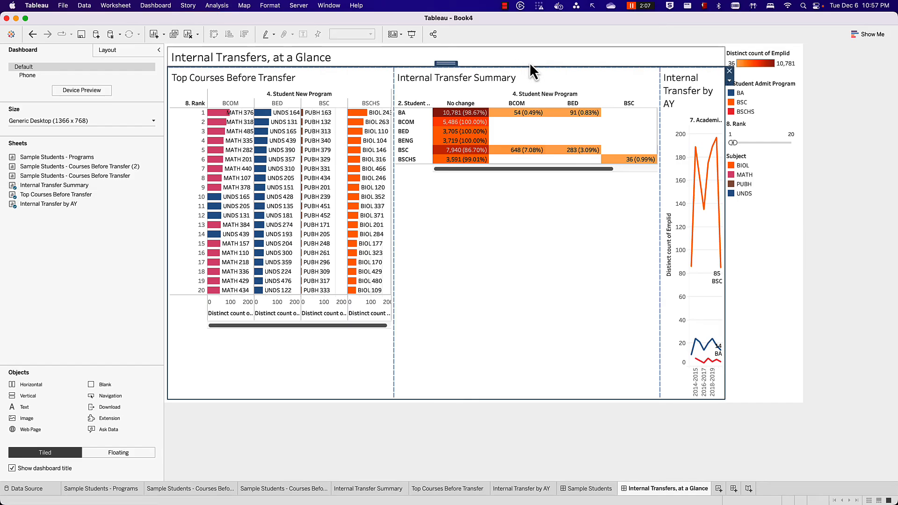
pyautogui.click(527, 81)
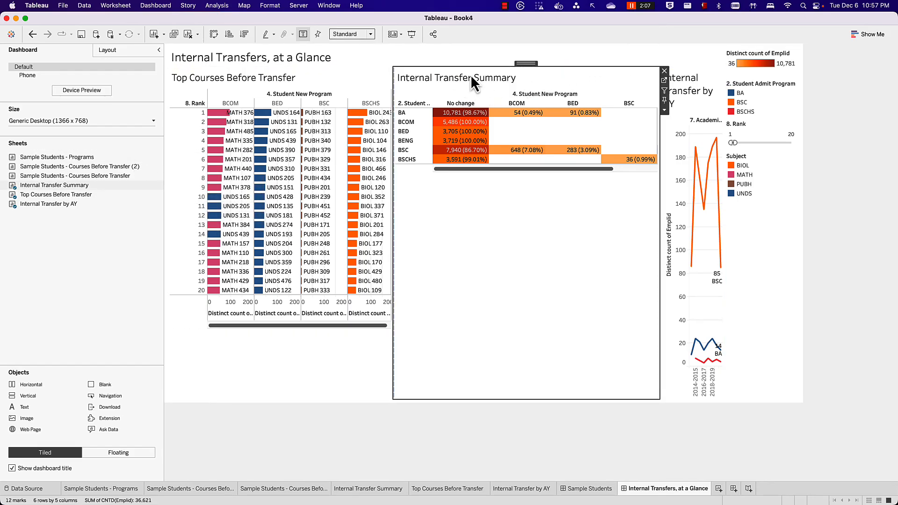
# - Add a horizontal container above Top Courses Before Transfer and move Internal Transfer Summary and Internal Transfer by AY into it
pyautogui.moveTo(34, 386); pyautogui.dragTo(280, 93)
pyautogui.click(514, 85)
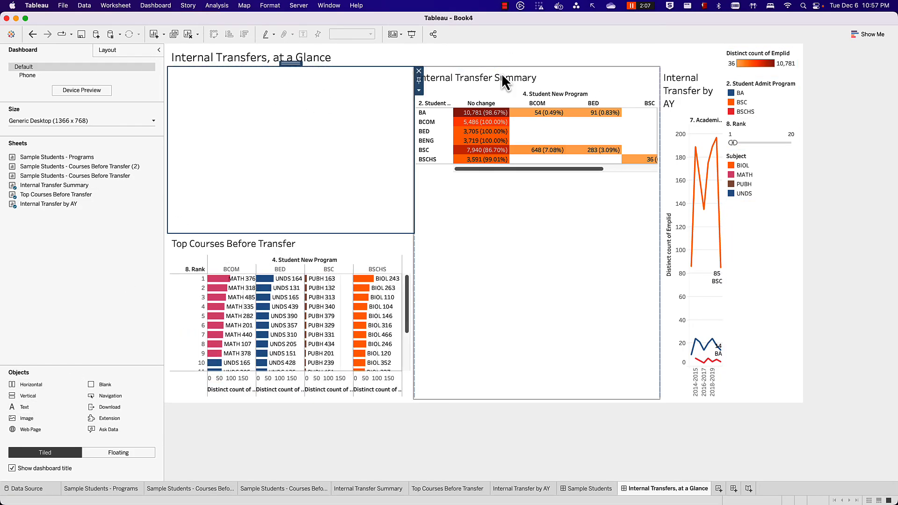
pyautogui.moveTo(538, 59); pyautogui.dragTo(328, 155)
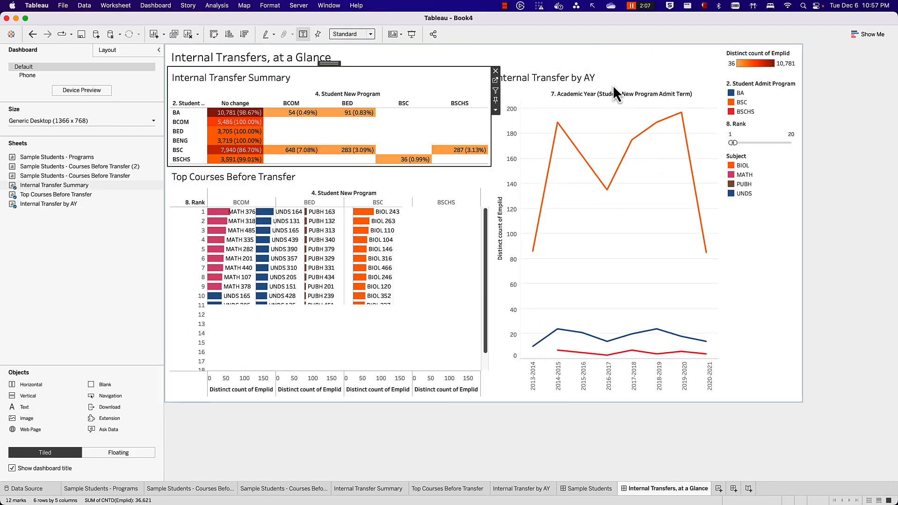
pyautogui.click(611, 85)
pyautogui.moveTo(607, 65); pyautogui.dragTo(481, 73)
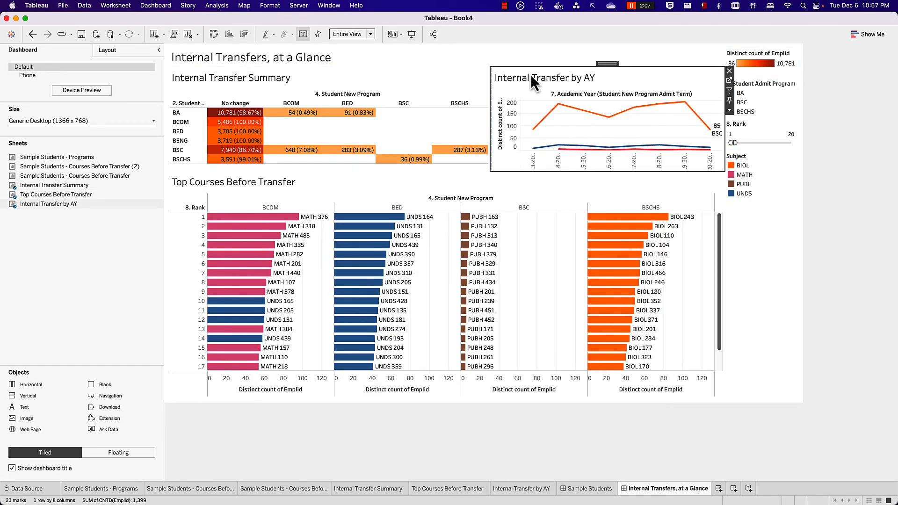
# - Distribute evenly the contents of the horizontal container holding Internal Transfer Summary and Internal Transfer by AY
pyautogui.doubleClick(606, 66)
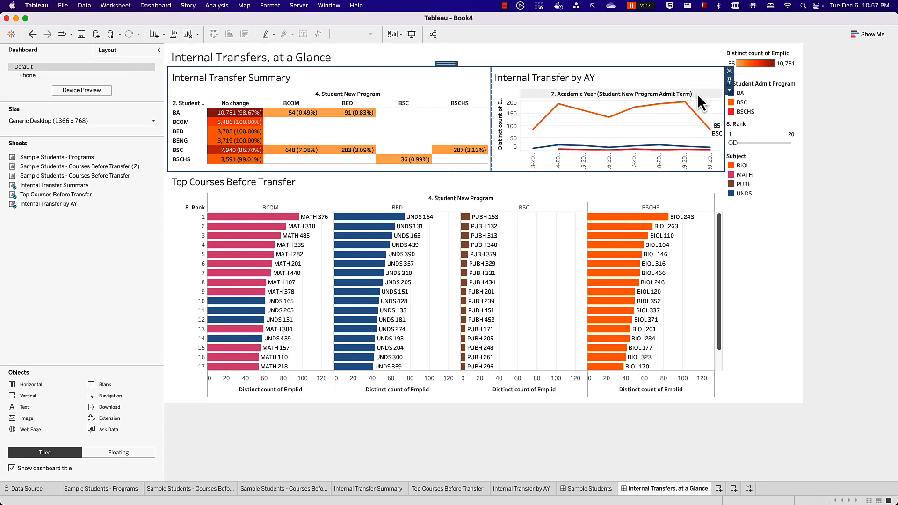
pyautogui.click(729, 90)
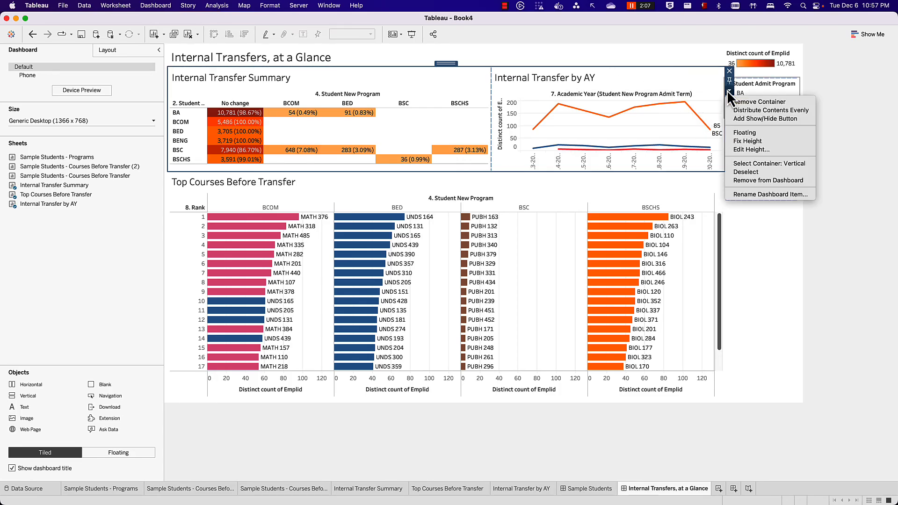
pyautogui.click(750, 110)
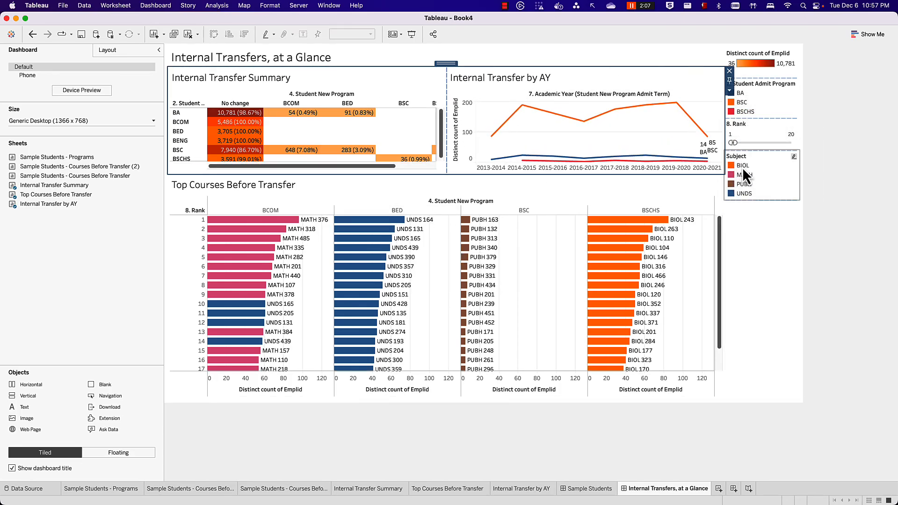
# - Hide the Distinct count of Emplid axis on Top Courses Before Transfer and fit the sheet to Entire View
pyautogui.rightClick(645, 395)
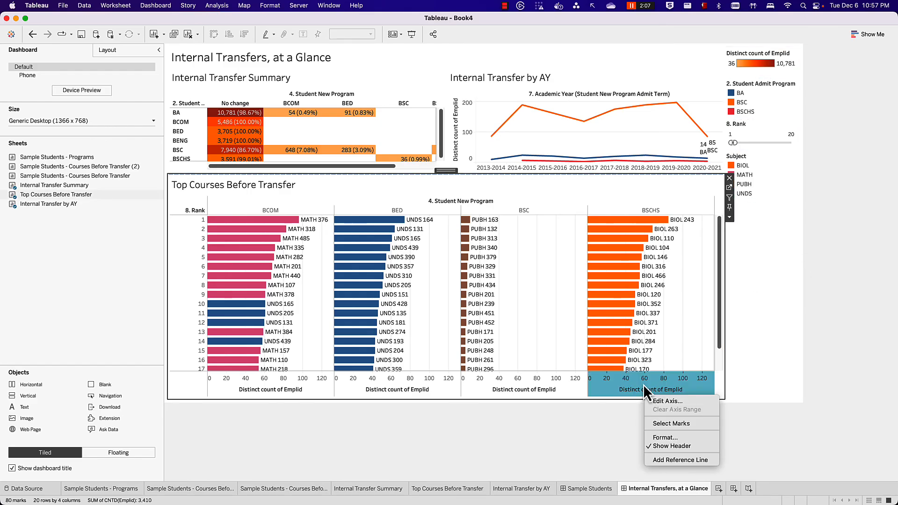
pyautogui.click(673, 446)
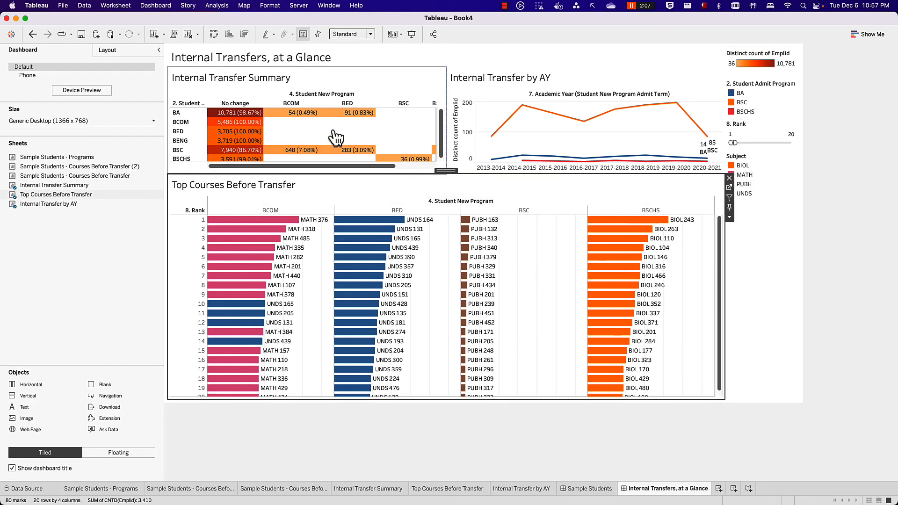
pyautogui.click(354, 35)
pyautogui.click(354, 65)
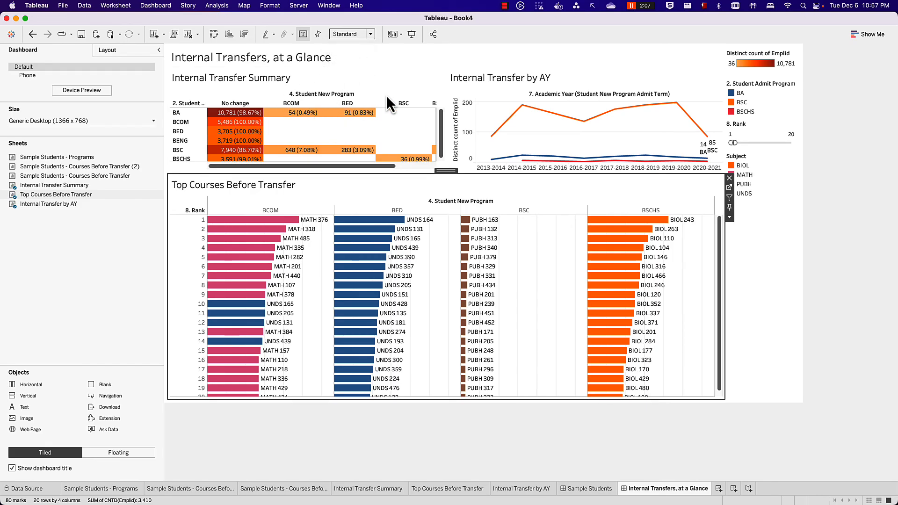
# - Fit the Internal Transfer Summary and Internal Transfer by AY sheets to Entire View
pyautogui.click(411, 122)
pyautogui.click(369, 36)
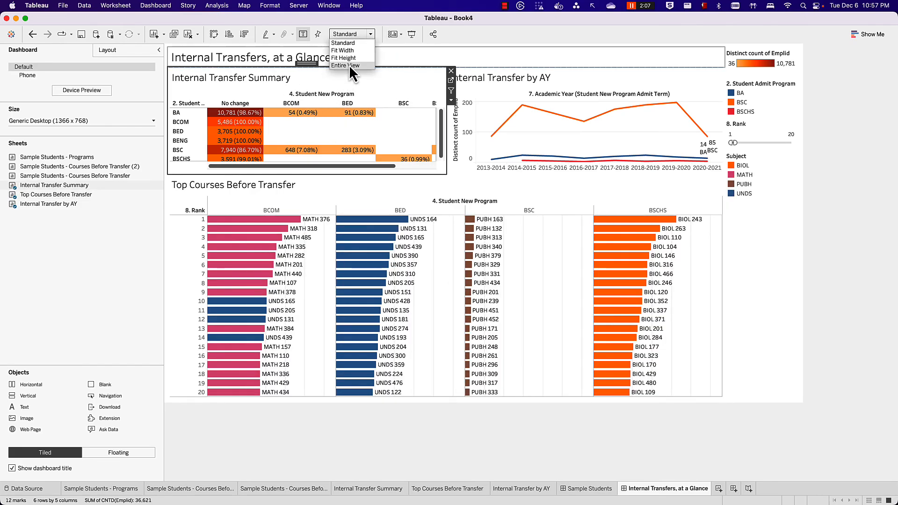
pyautogui.click(349, 64)
pyautogui.click(503, 68)
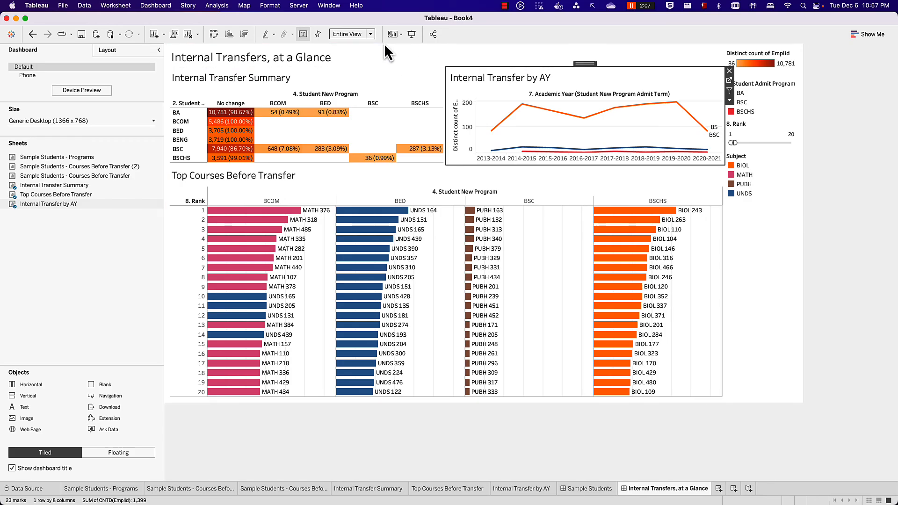
pyautogui.click(361, 36)
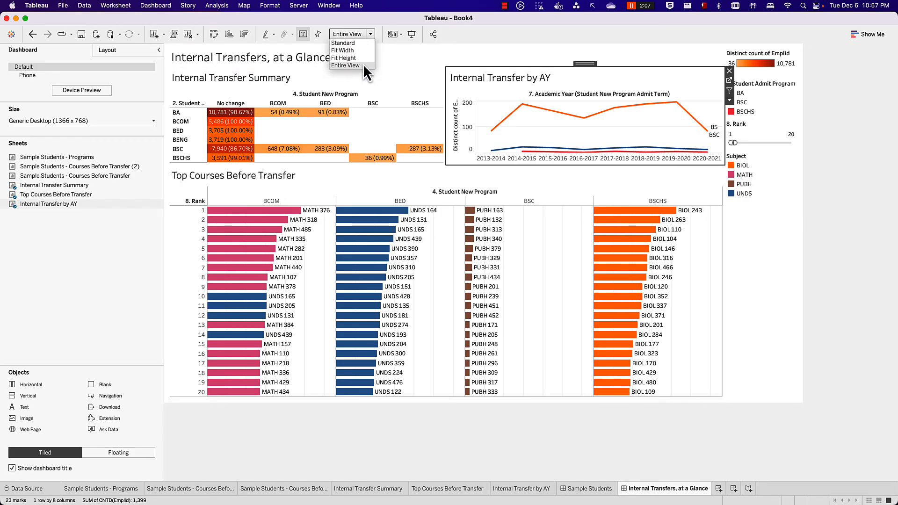
pyautogui.click(363, 64)
# - Delete the layout container holding the color legends and the Rank filter from the dashboard
pyautogui.click(781, 167)
pyautogui.click(775, 149)
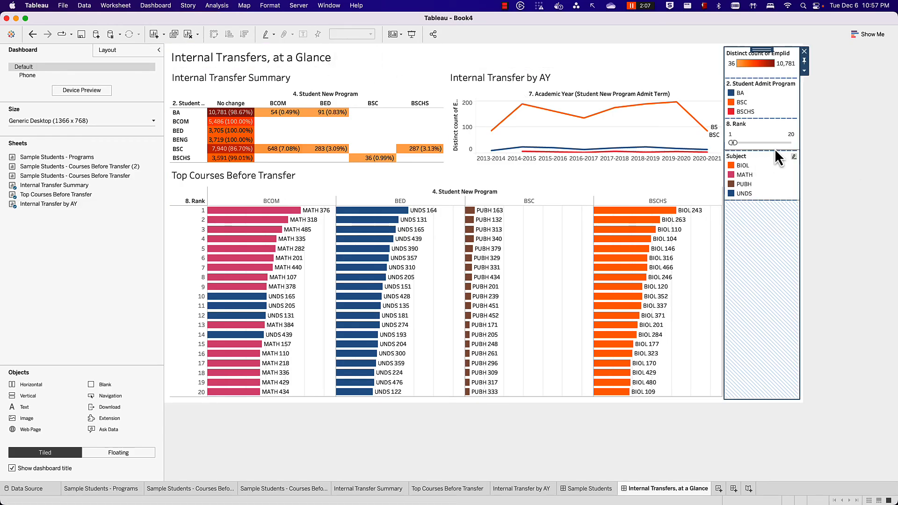
pyautogui.click(803, 49)
pyautogui.press('Return')
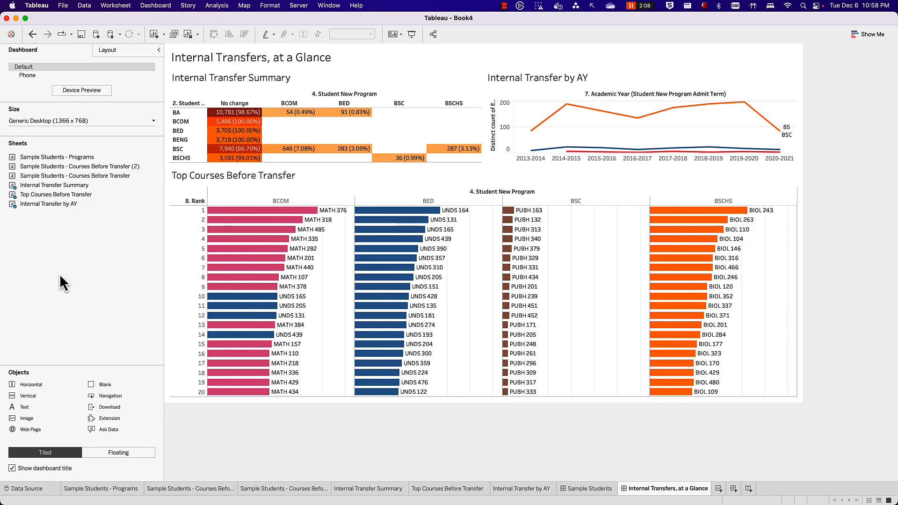
# - Switch to the Sample Students dashboard to review it
pyautogui.click(587, 489)
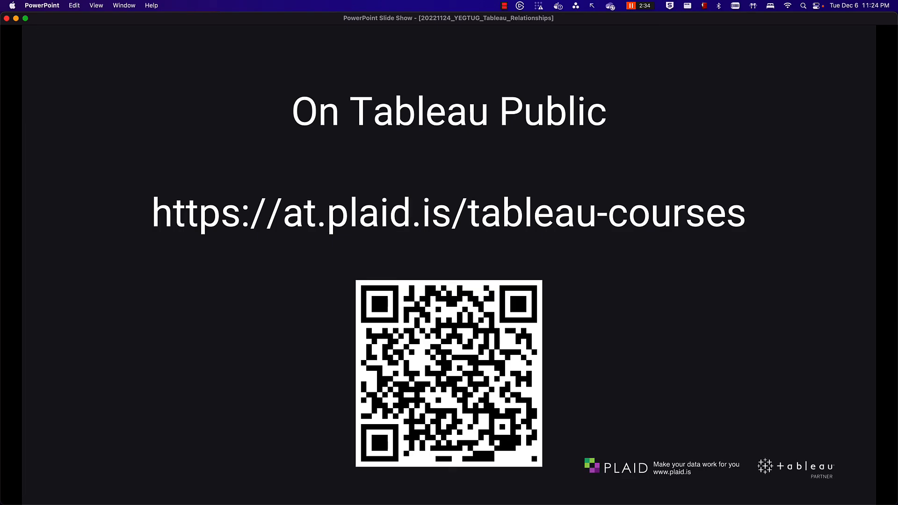
pyautogui.press('Right')
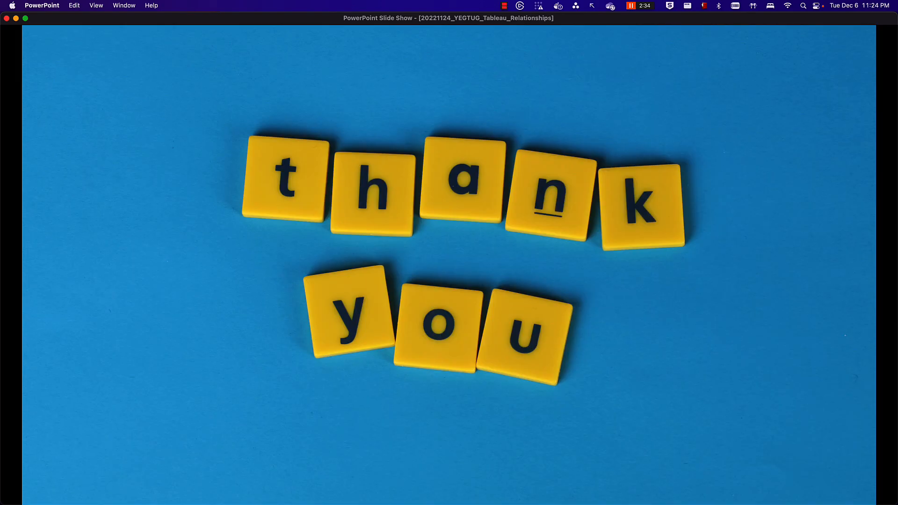
pyautogui.press('Right')
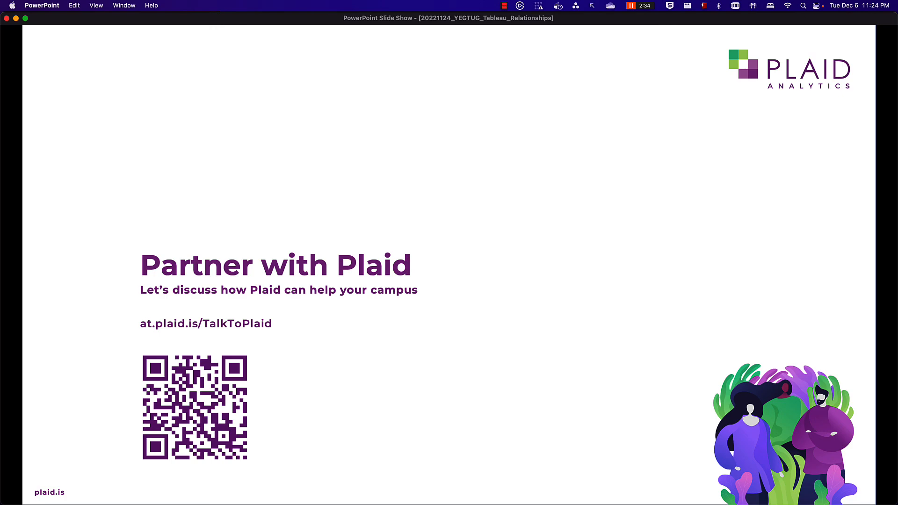
pyautogui.press('Right')
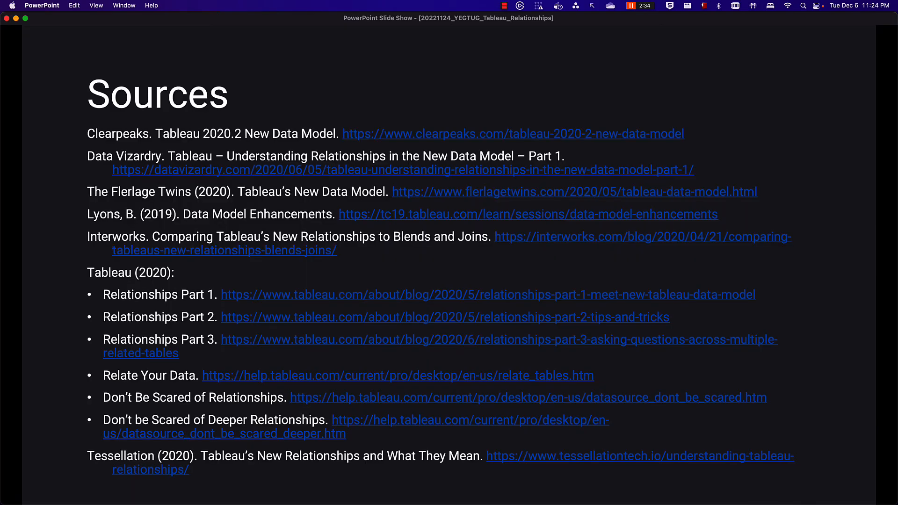